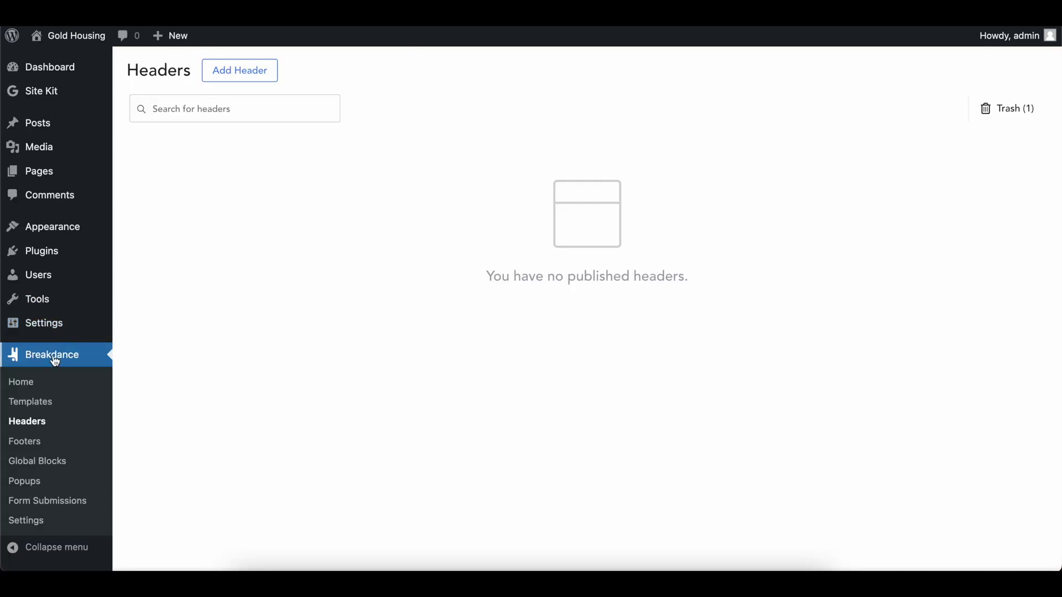
Start a new header titled MainHeader and set its location to Everywhere.
click(243, 77)
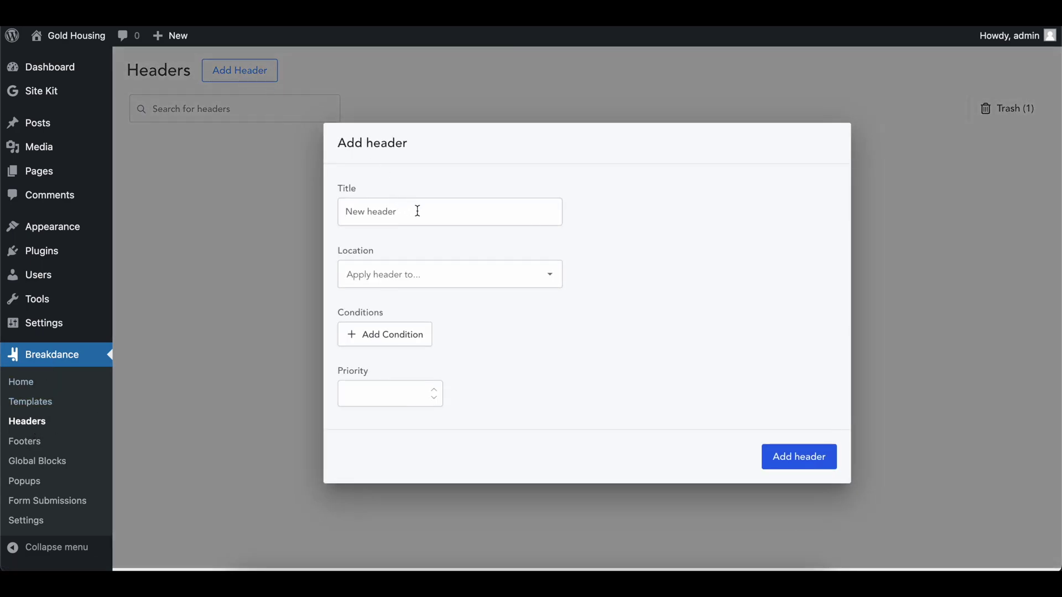
text(MainHeader)
click(453, 285)
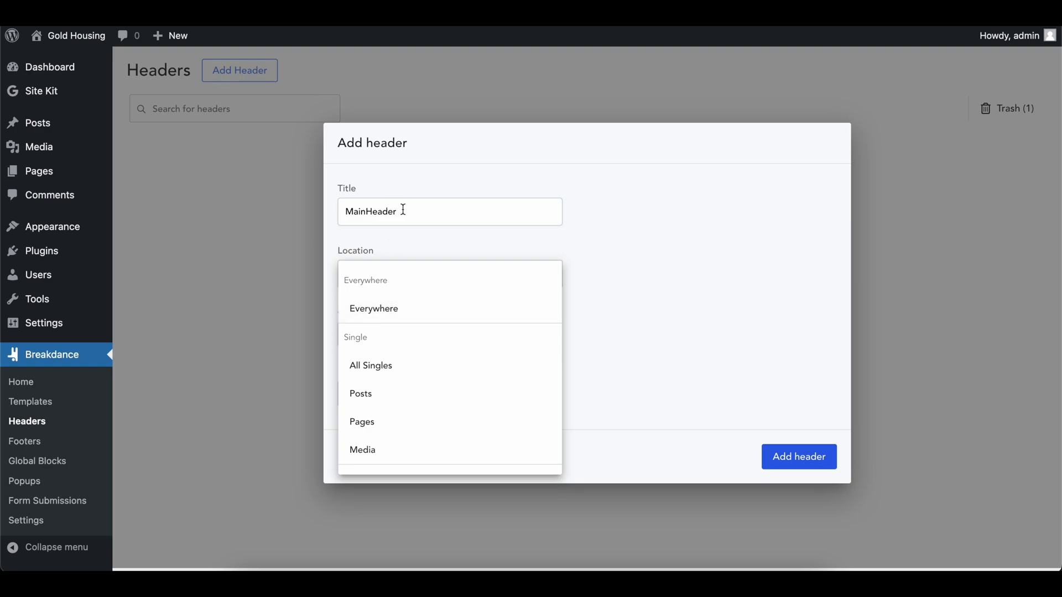
scroll(410, 299, down, 3)
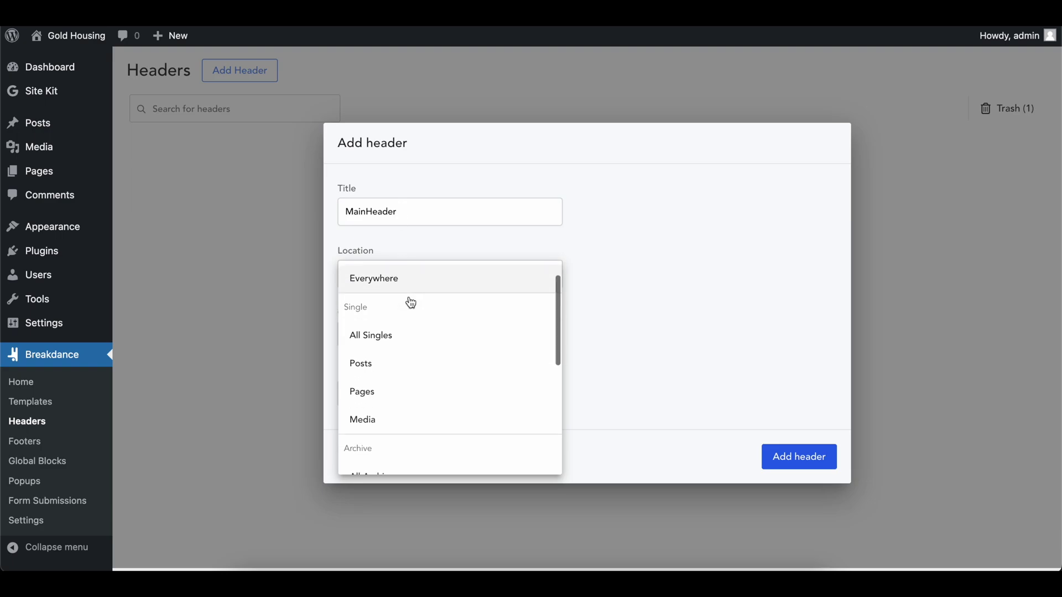
scroll(372, 308, up, 3)
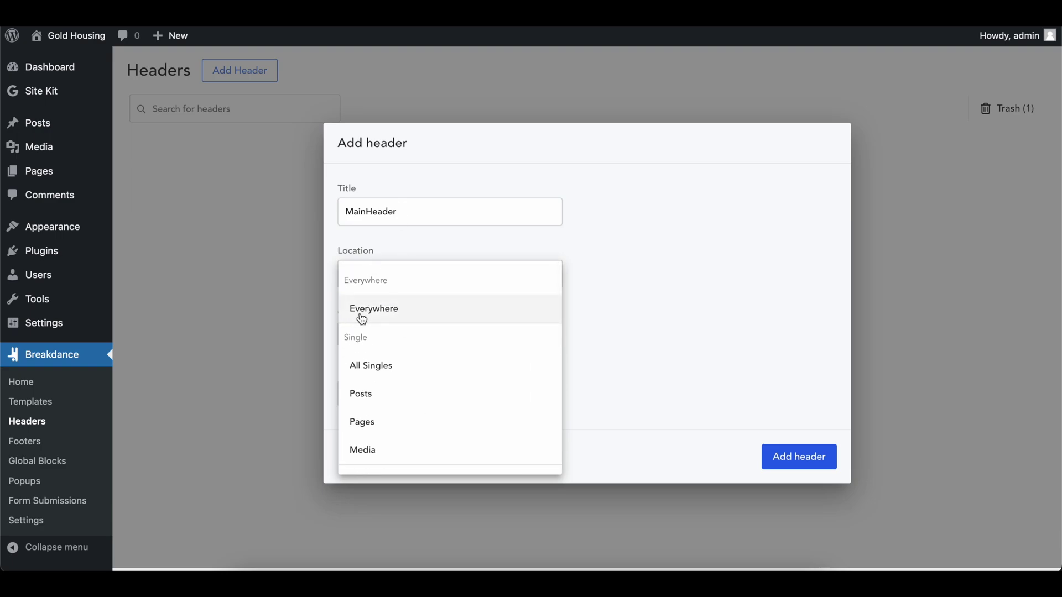
click(361, 314)
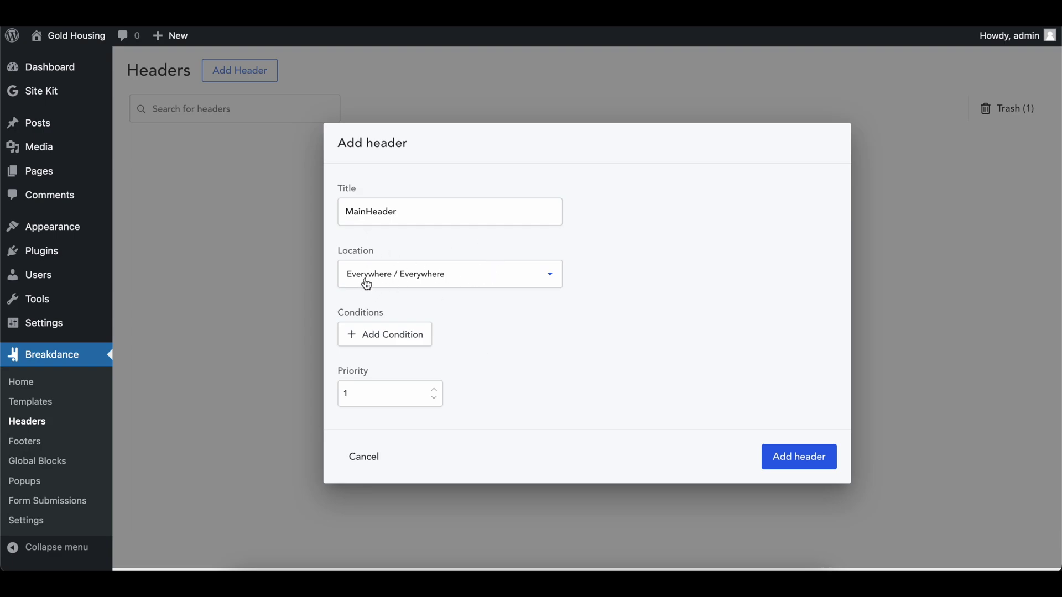
Add an Author condition to the header and toggle the admin author as its value.
click(383, 336)
click(419, 321)
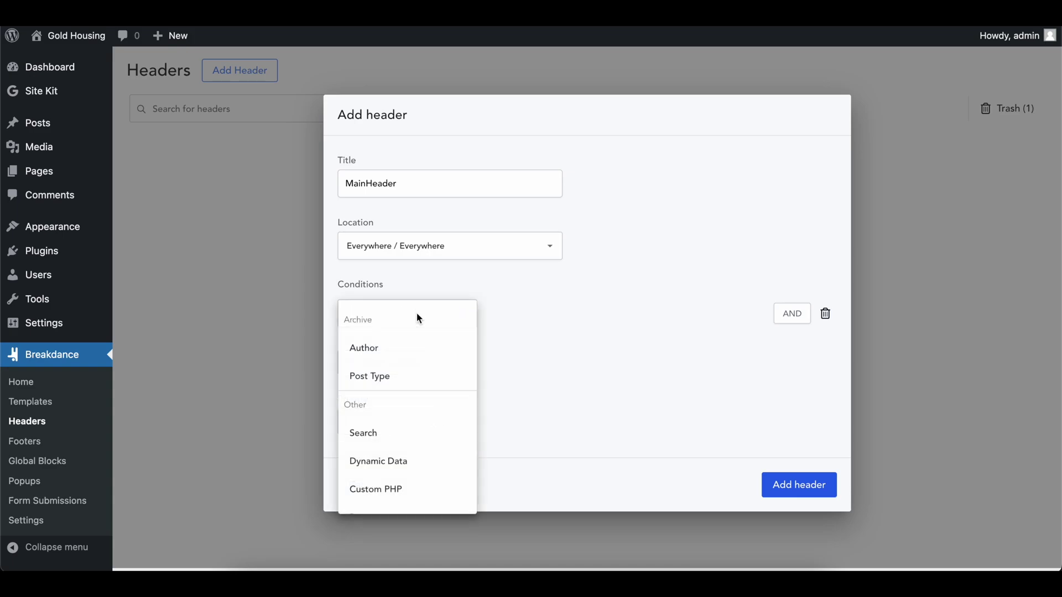
click(410, 353)
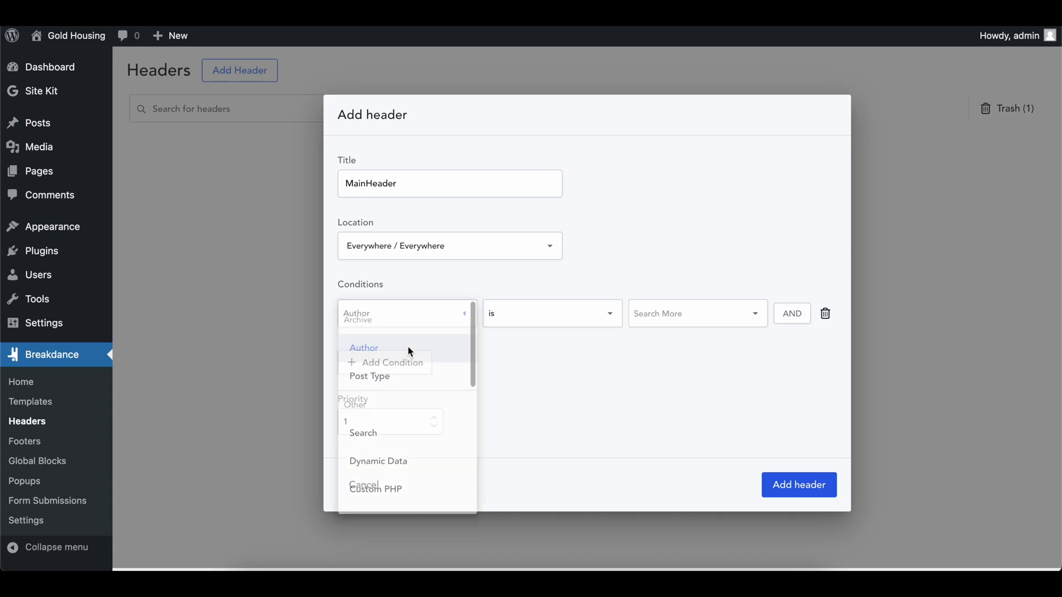
click(655, 328)
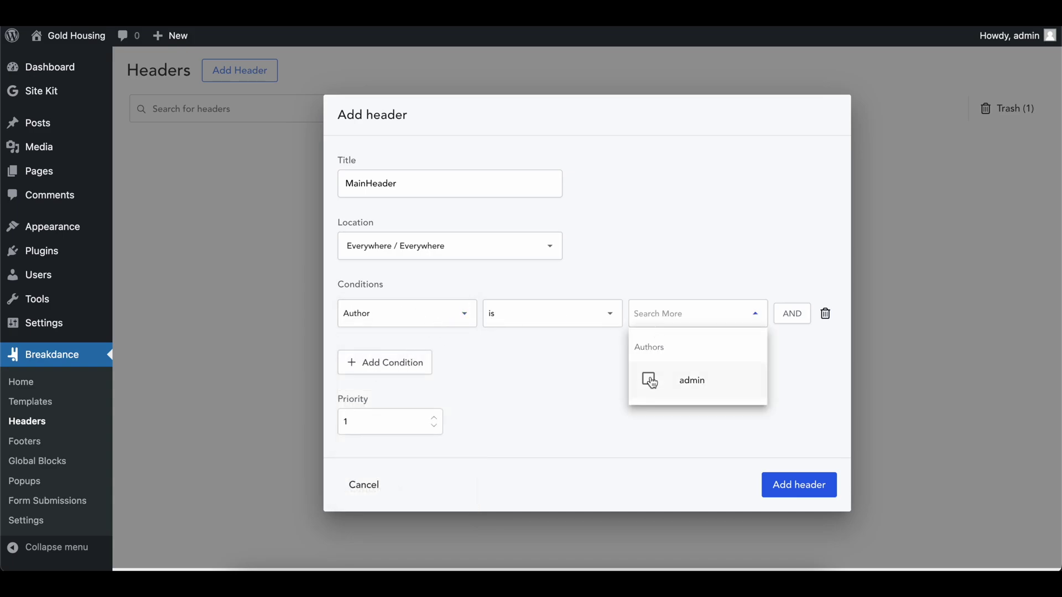
click(649, 379)
click(651, 382)
Change the condition type to Browser and look through its operators and the browsers it offers.
click(436, 309)
scroll(422, 401, down, 2)
click(393, 364)
click(572, 321)
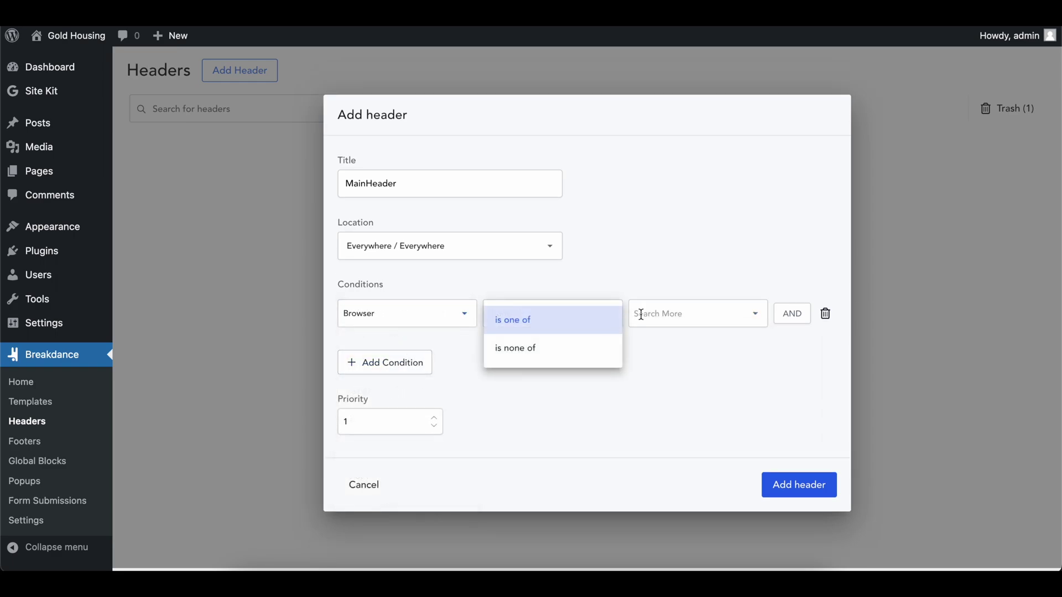
click(637, 314)
scroll(697, 459, down, 2)
scroll(699, 460, up, 2)
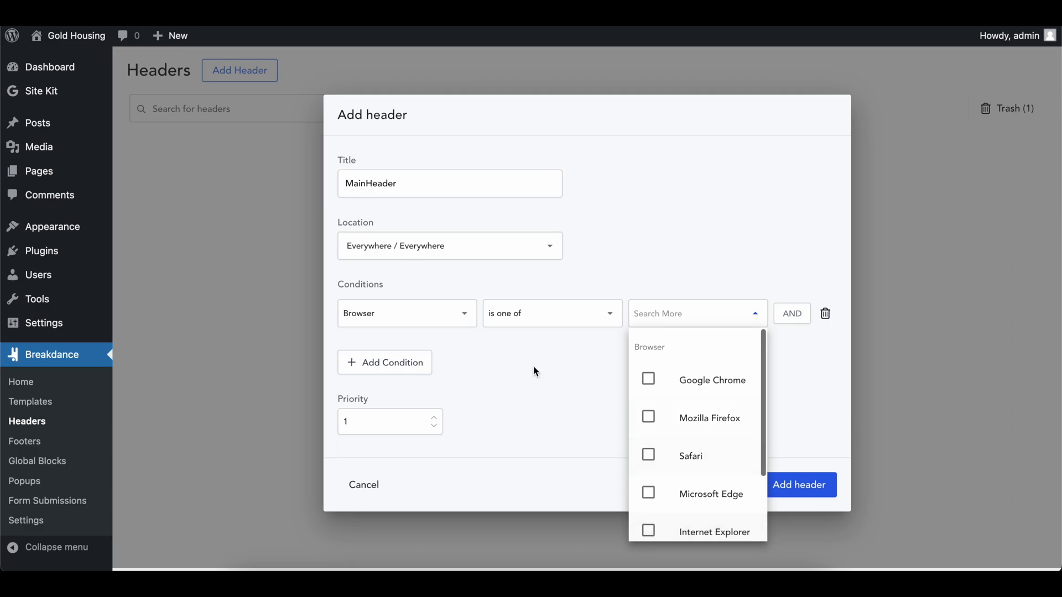
Browse the available condition types and set the condition to Post is "Hello world!".
click(410, 313)
scroll(420, 415, down, 2)
scroll(417, 343, up, 1)
scroll(422, 404, down, 3)
scroll(423, 408, up, 3)
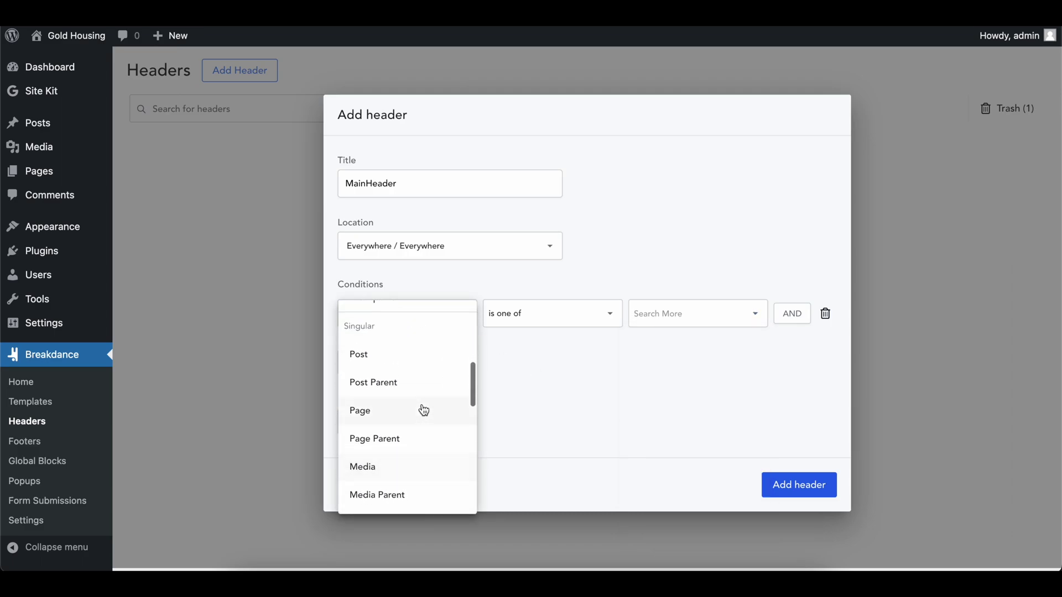
scroll(381, 437, down, 8)
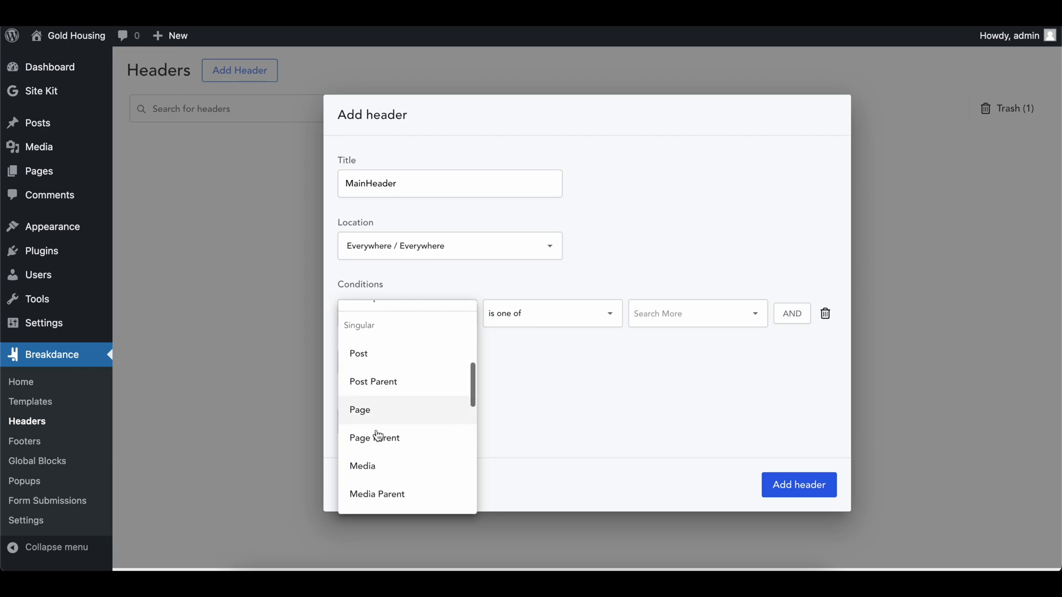
scroll(379, 436, down, 2)
scroll(379, 436, up, 6)
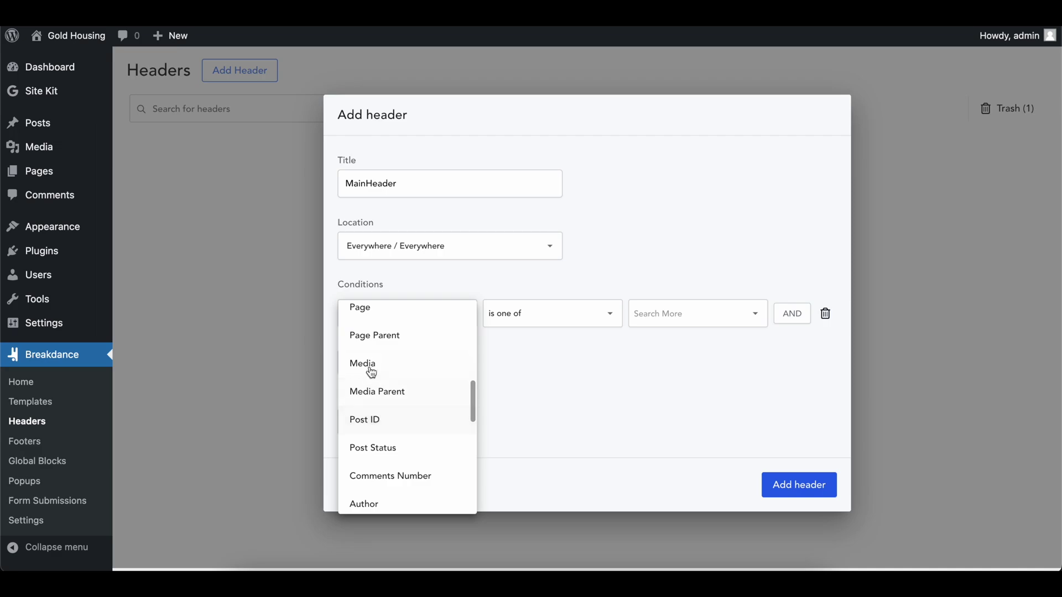
scroll(373, 398, up, 3)
click(385, 384)
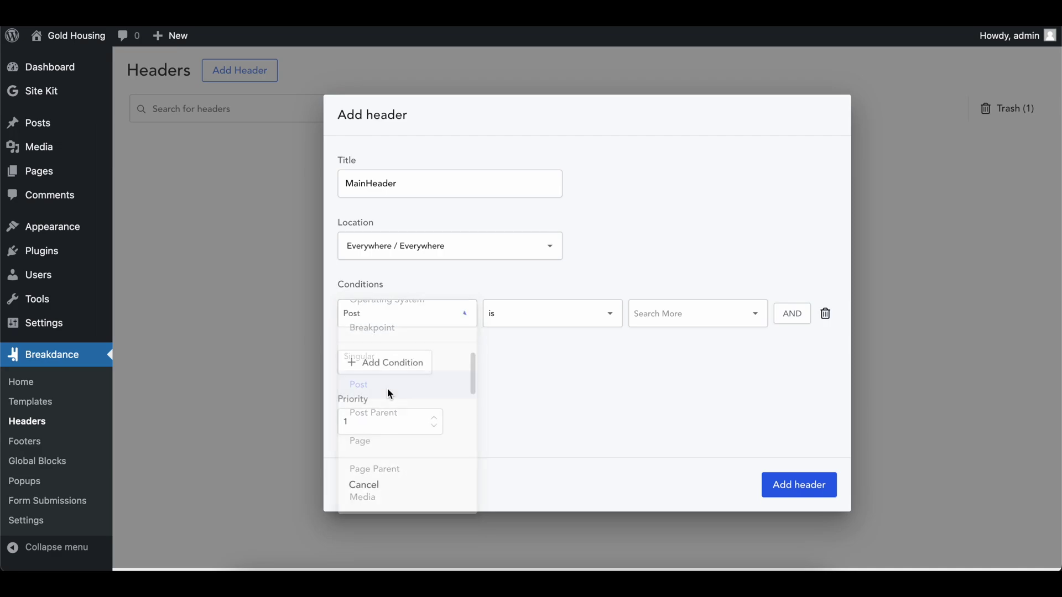
click(652, 315)
click(675, 381)
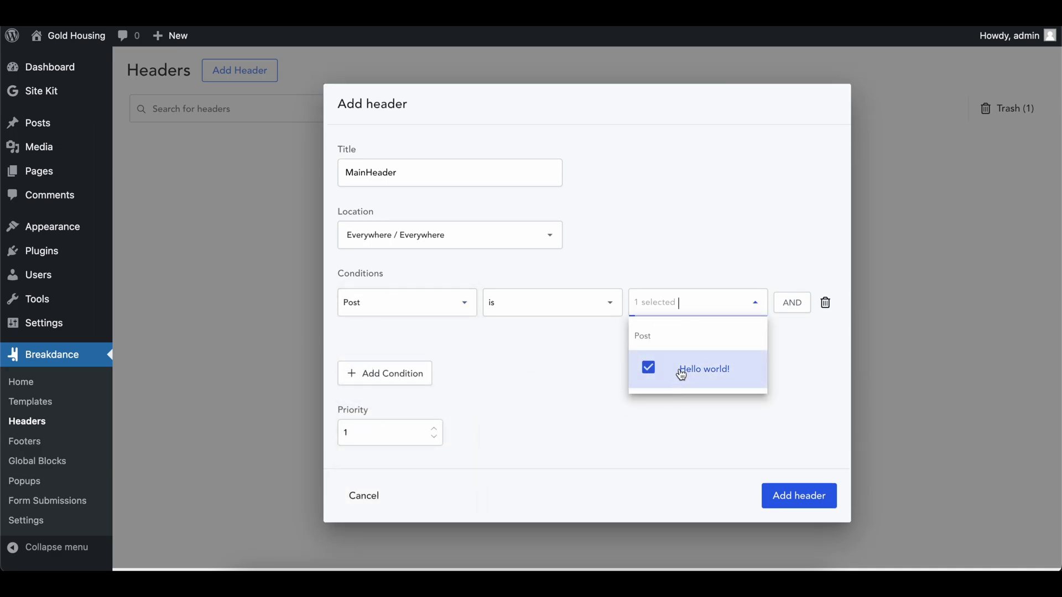
Switch the post condition's operator to "is not" and delete the condition.
click(418, 308)
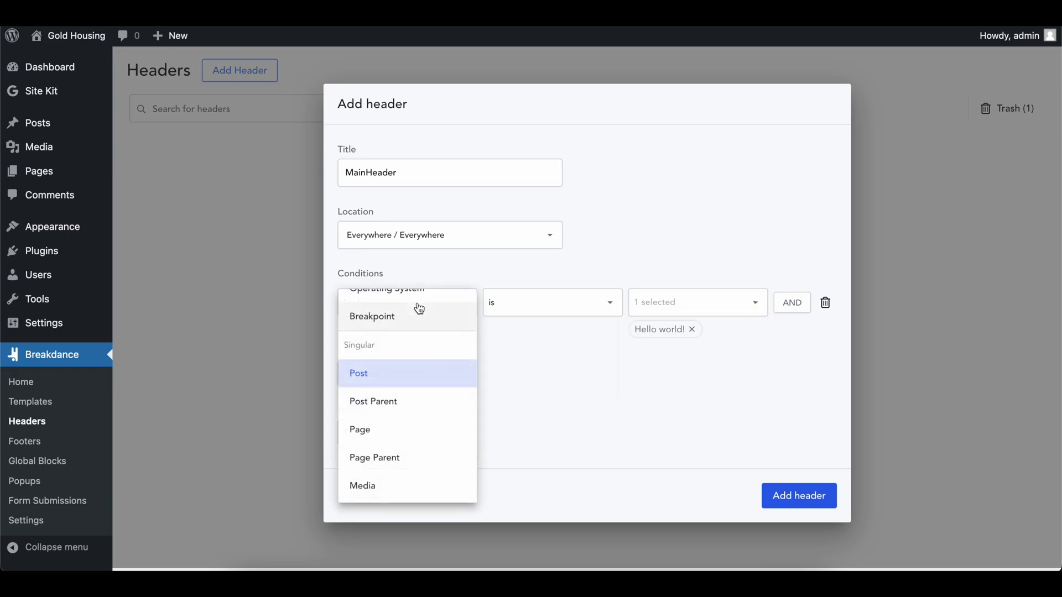
click(588, 317)
click(575, 339)
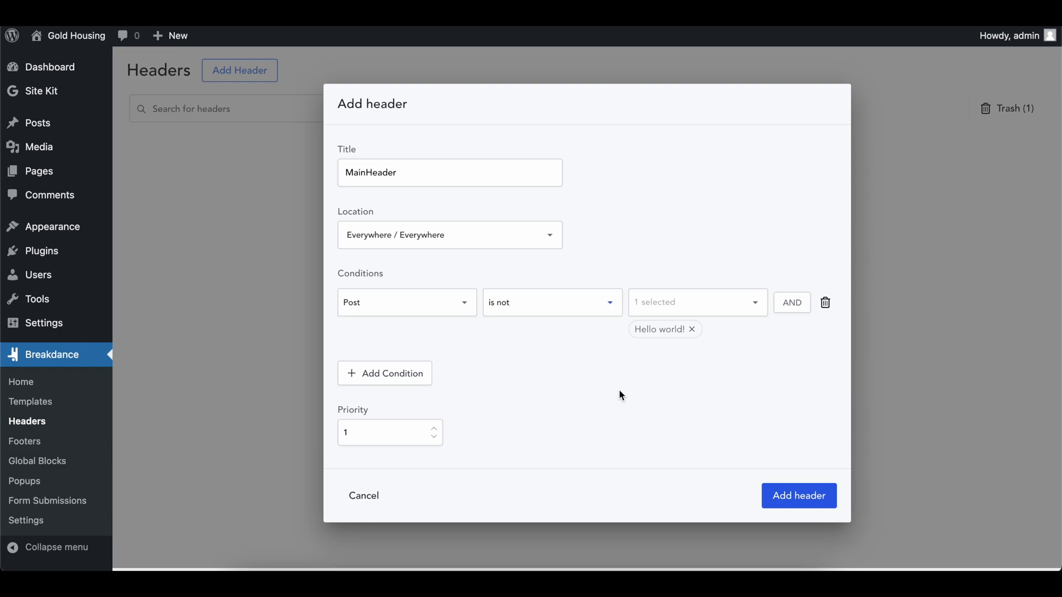
click(824, 302)
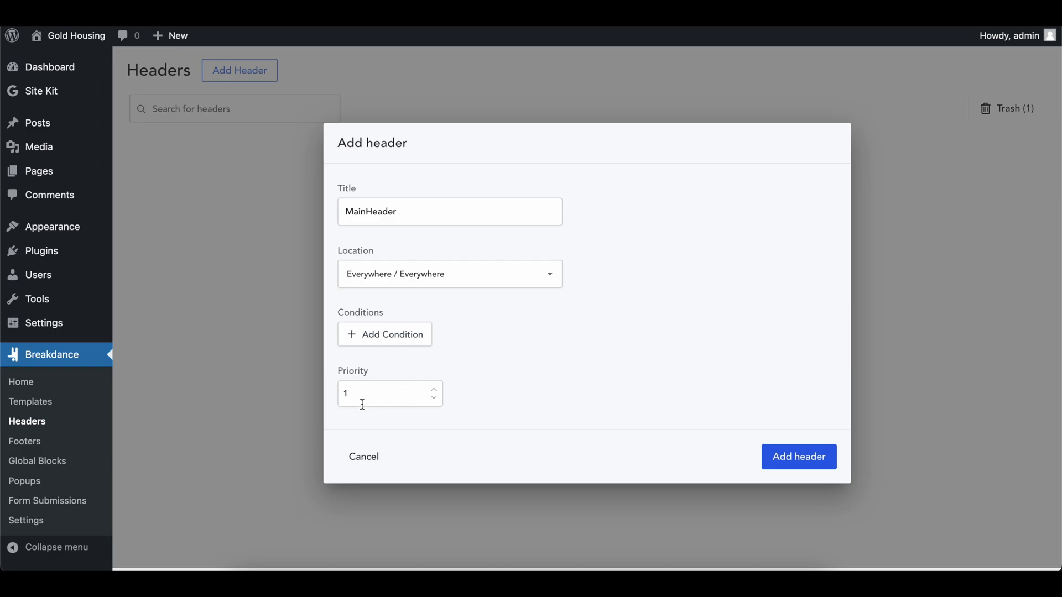
Create the MainHeader header and open it for editing in Breakdance.
click(806, 456)
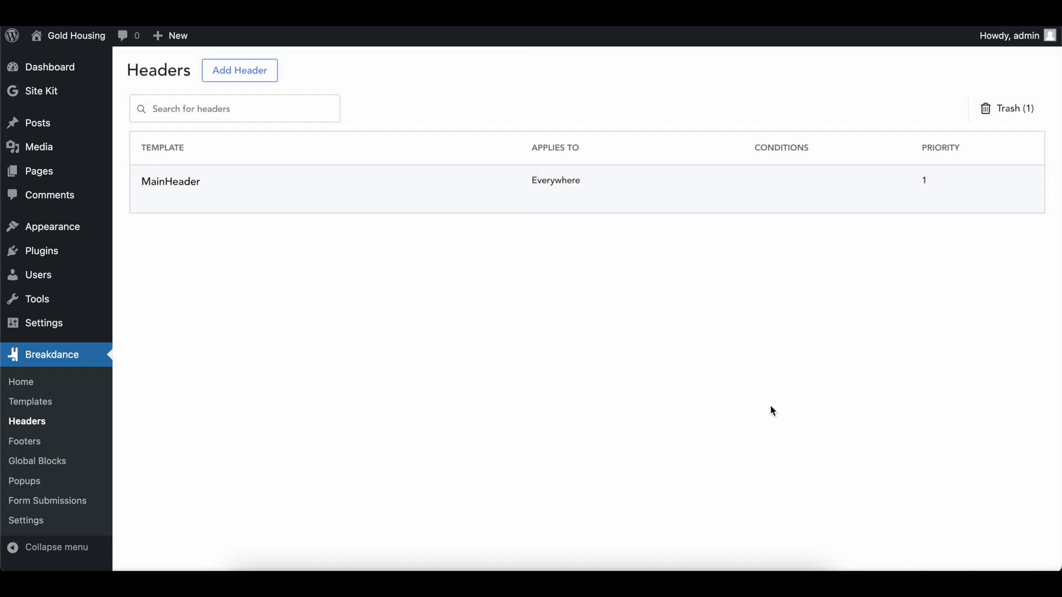
mouse_move(209, 210)
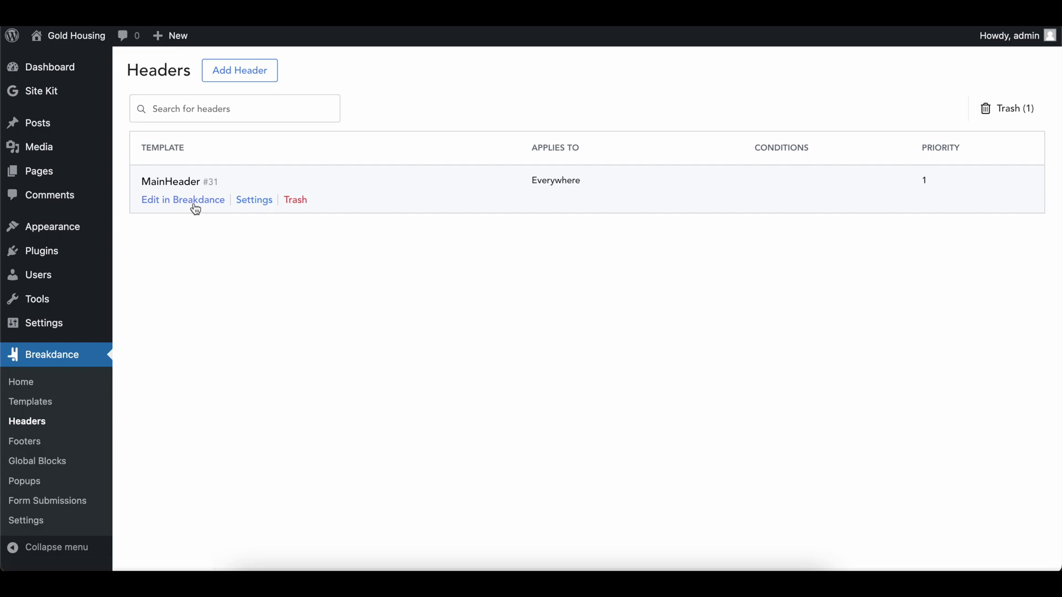
click(196, 202)
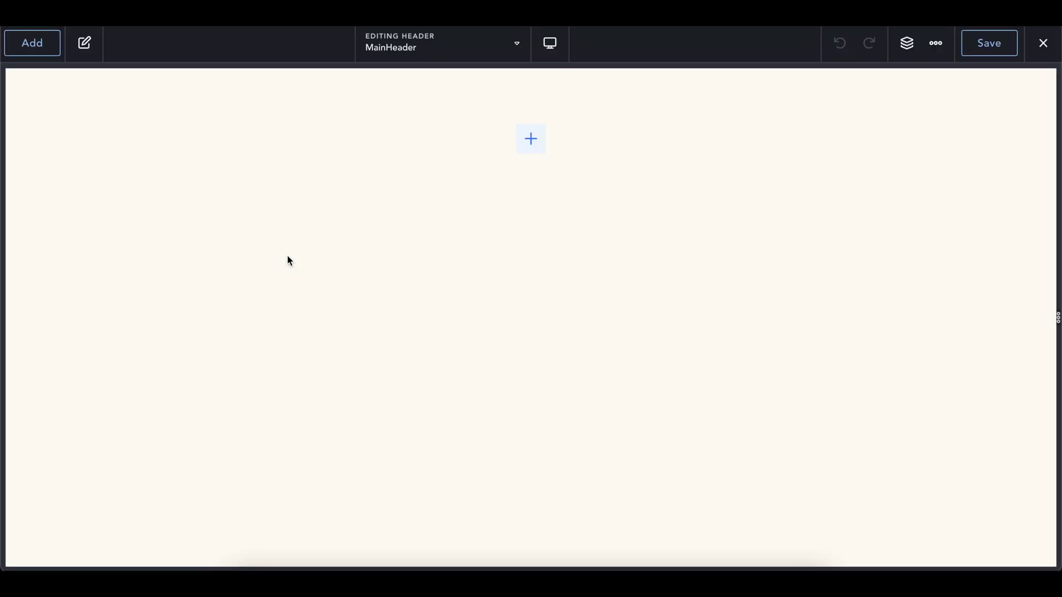
Show the element structure and add a Header Builder element to the empty header.
click(906, 43)
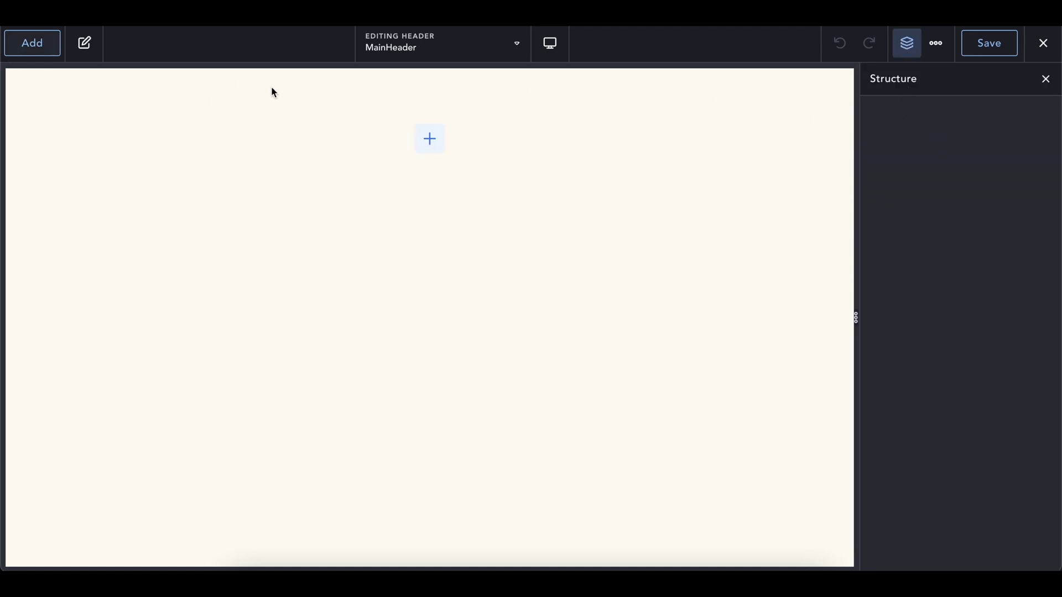
click(52, 50)
text(menu)
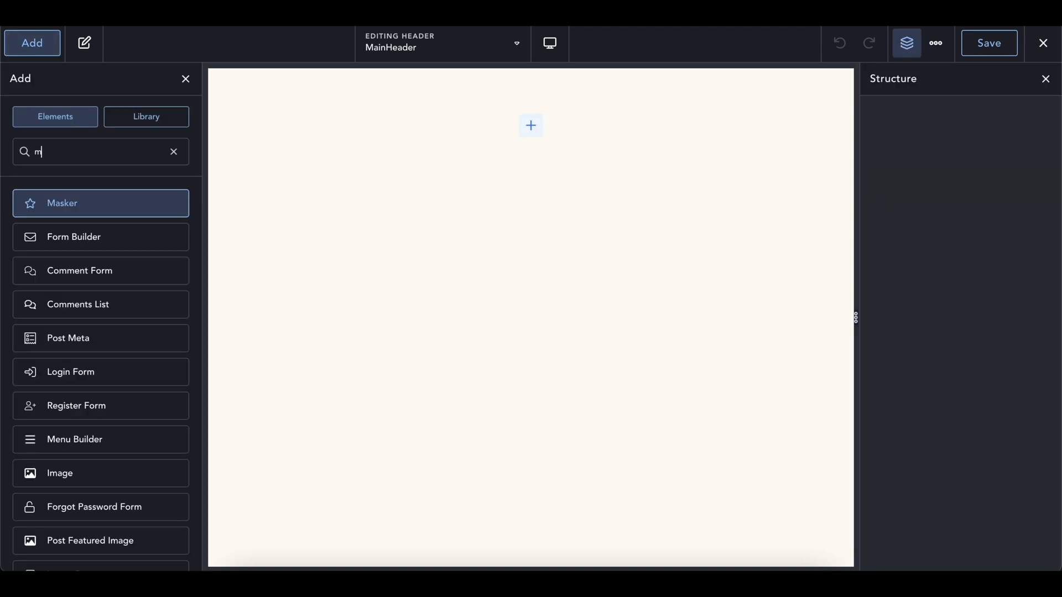
key(BackSpace)
key(BackSpace)
key(BackSpace)
key(BackSpace)
text(header)
click(82, 214)
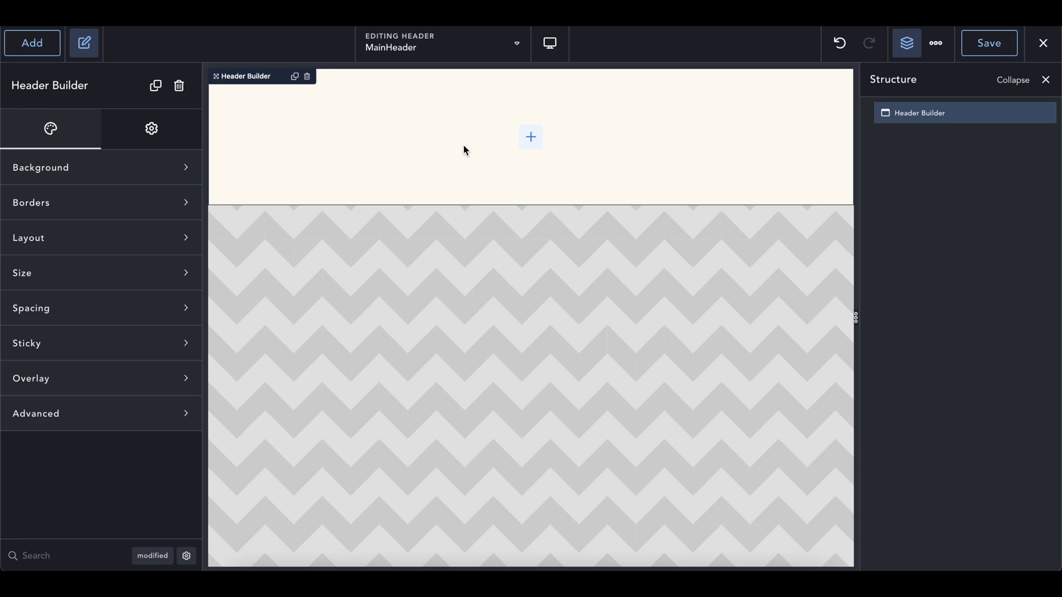
Add an Image element inside the Header Builder.
click(539, 145)
text(im)
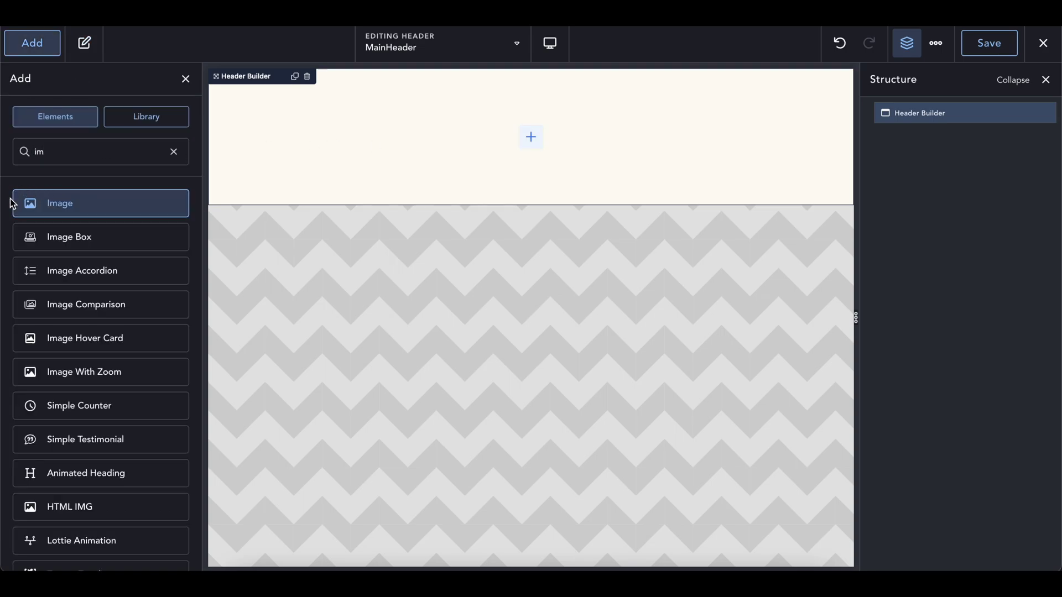
click(44, 203)
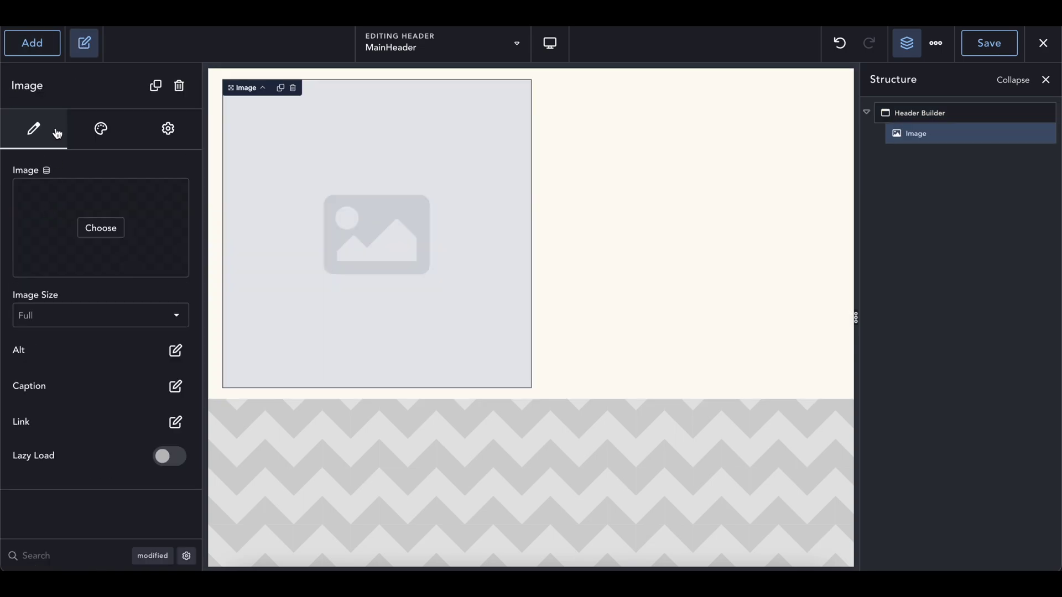
Add a Menu Builder element beside the image in the header.
click(49, 49)
text(menu)
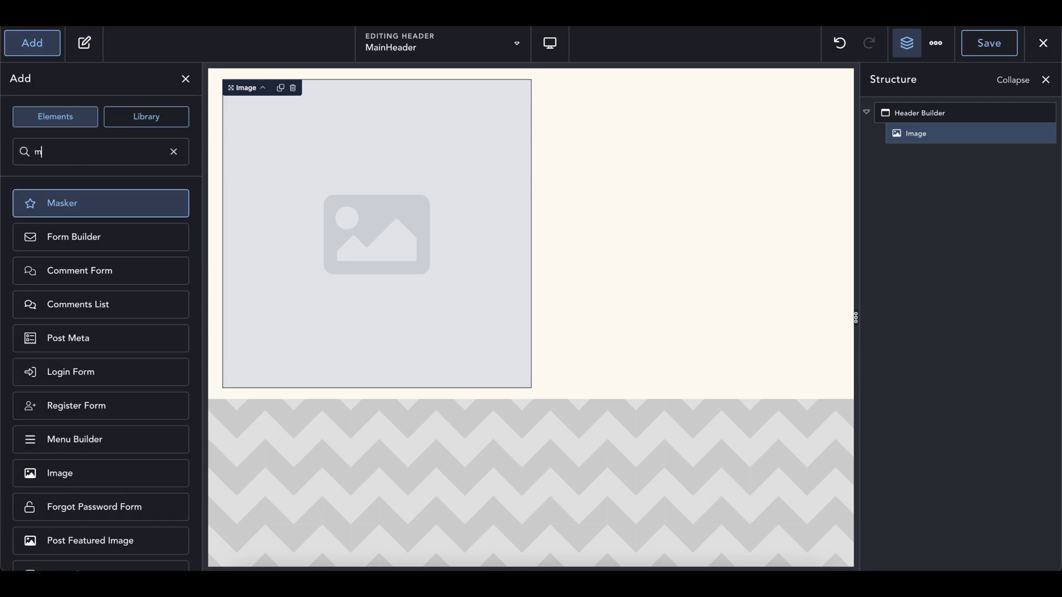
click(67, 203)
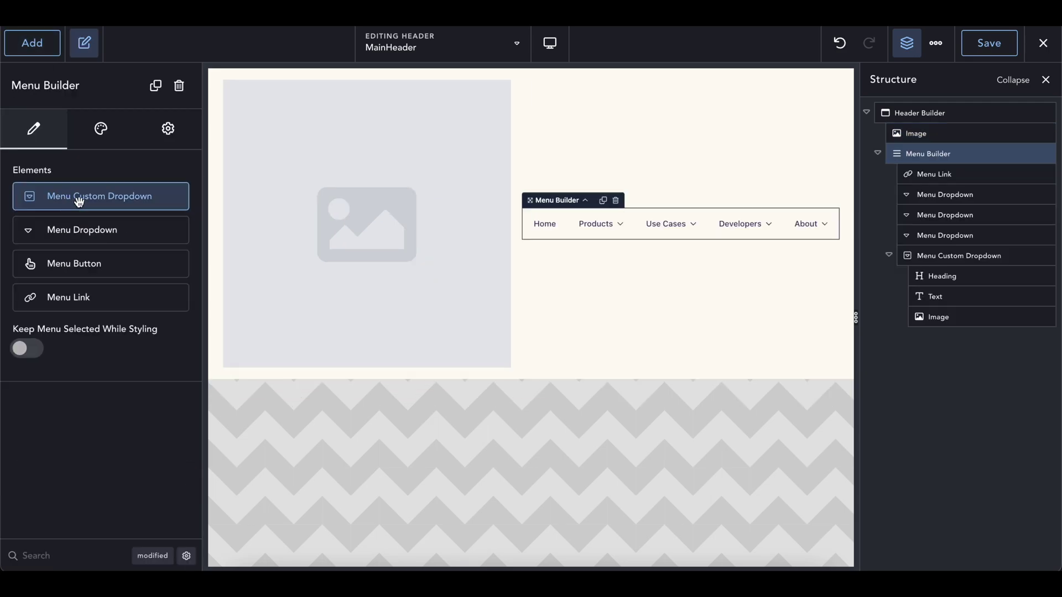
Select the Header Builder and add a Button element after the menu.
click(716, 273)
click(53, 54)
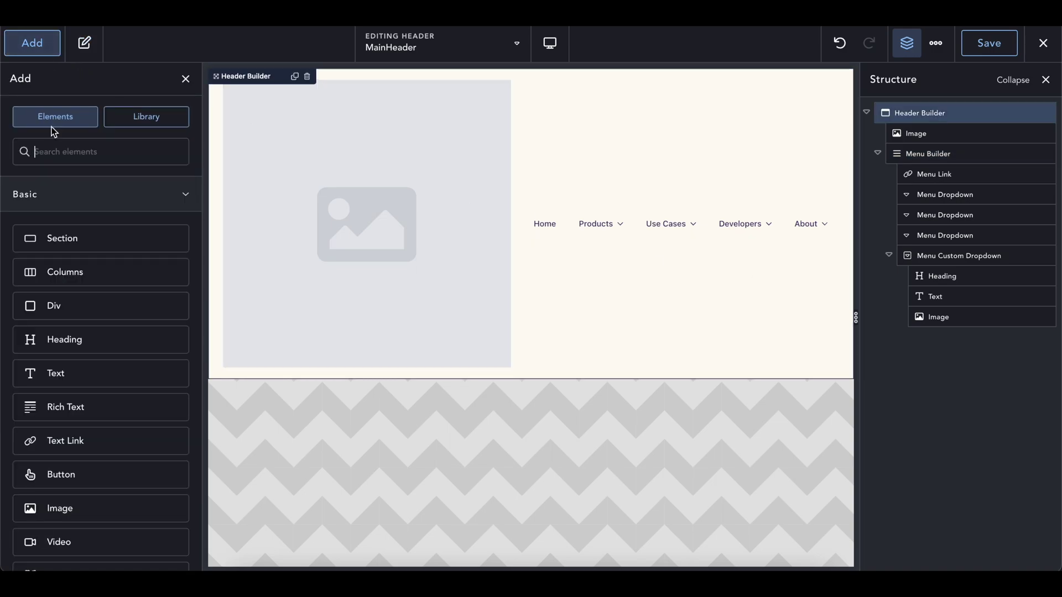
text(butt)
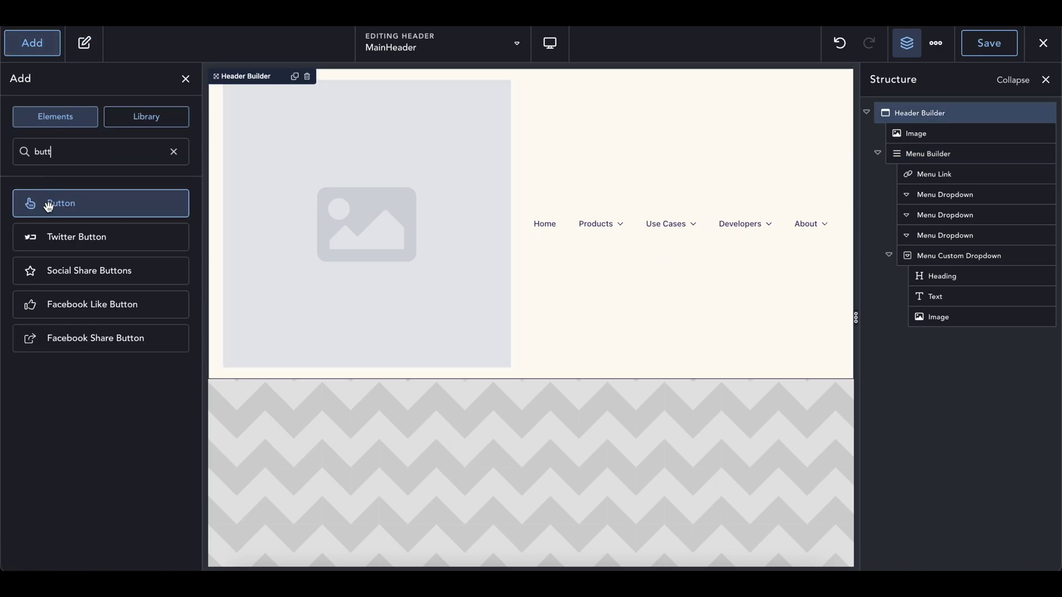
click(30, 209)
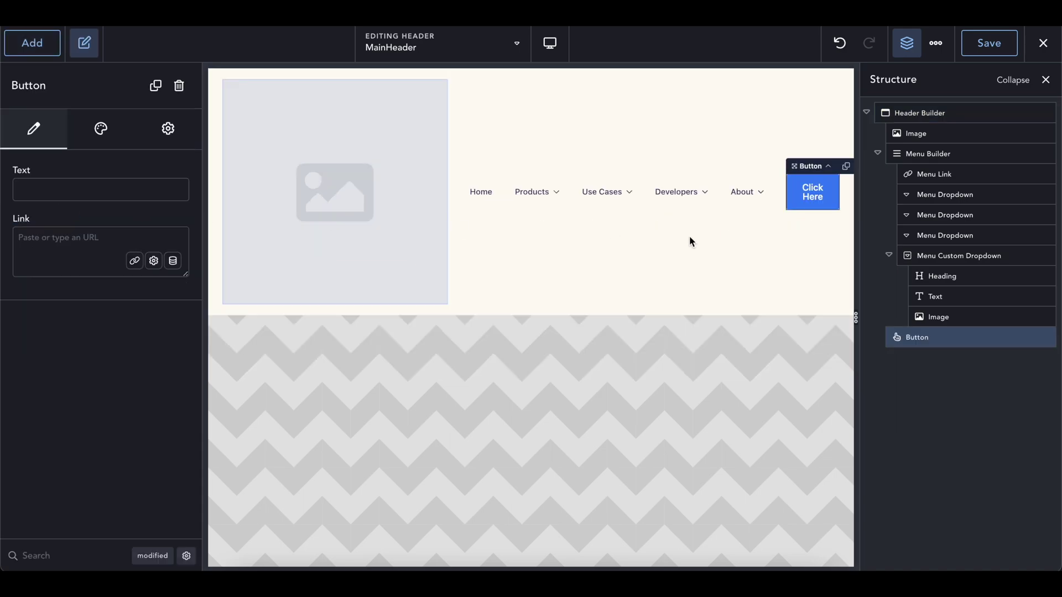
Set the header's Image element to the round yellow bird logo from the media library.
click(723, 260)
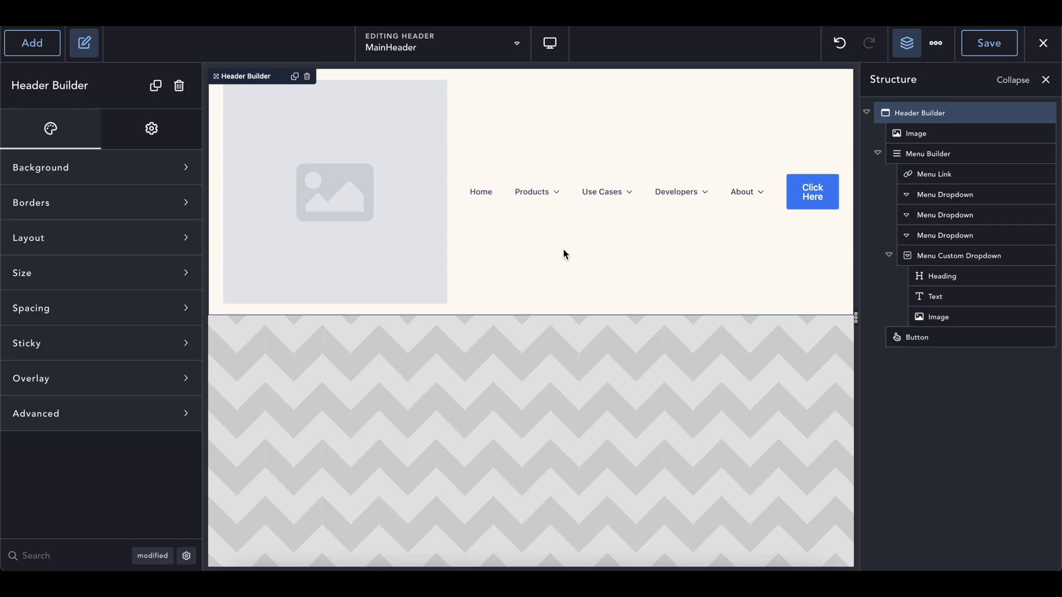
click(360, 205)
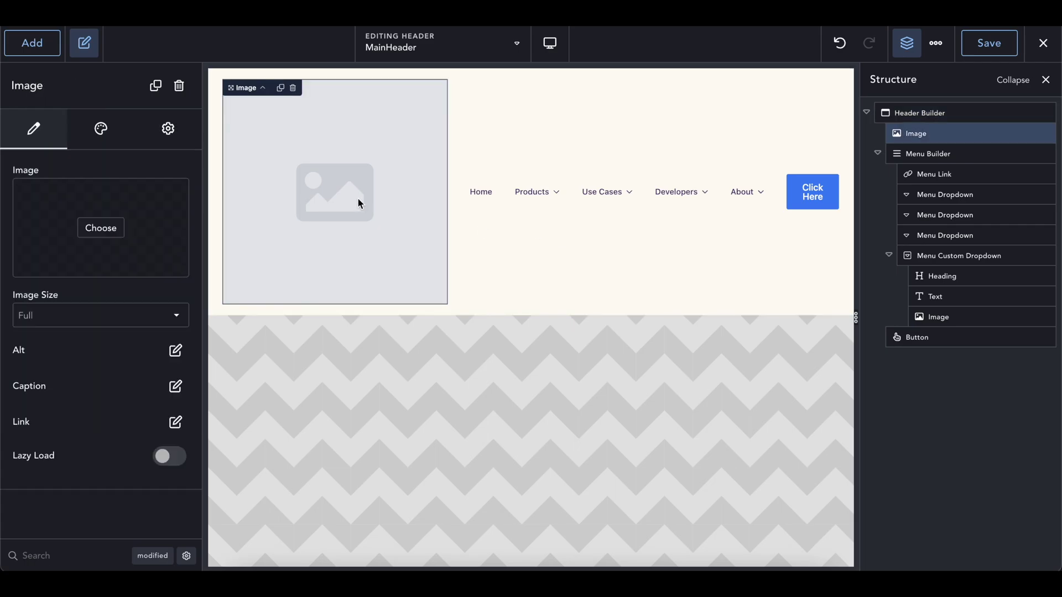
click(101, 228)
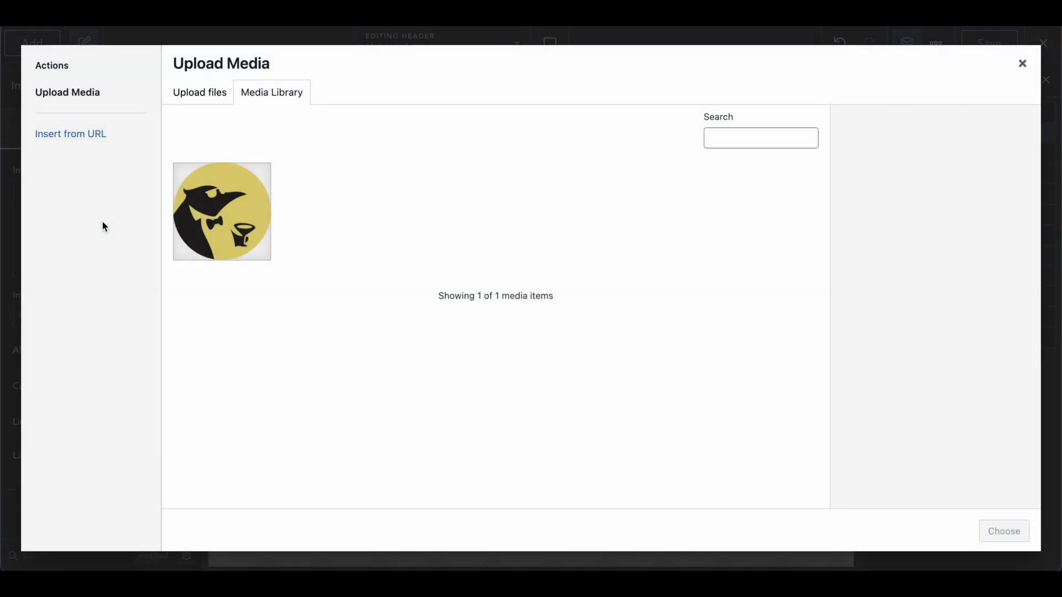
click(220, 209)
click(1017, 531)
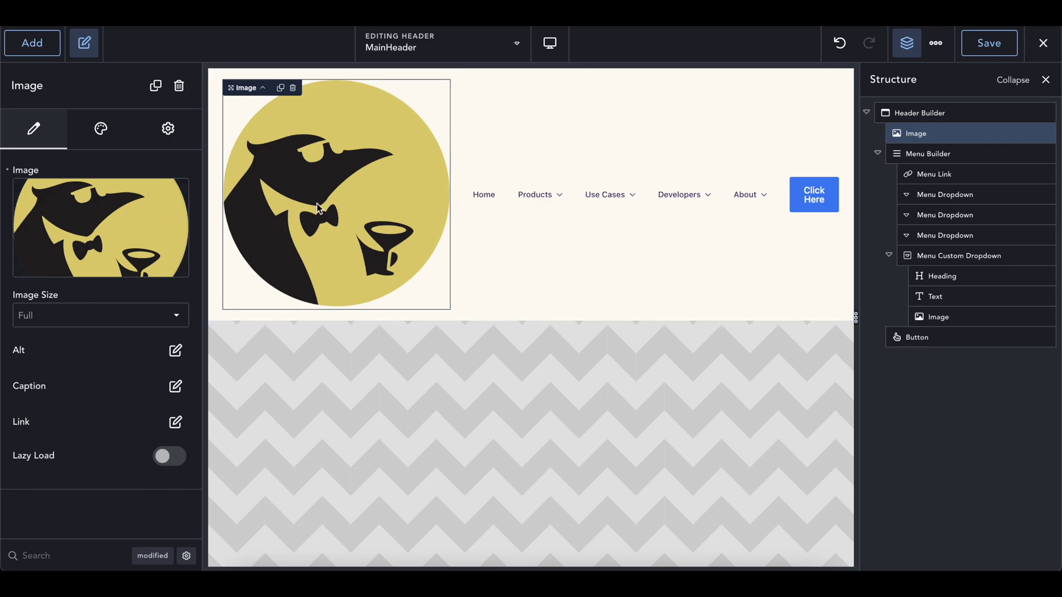
Try the Thumbnail image size on the header logo, and set it back to Full.
click(85, 315)
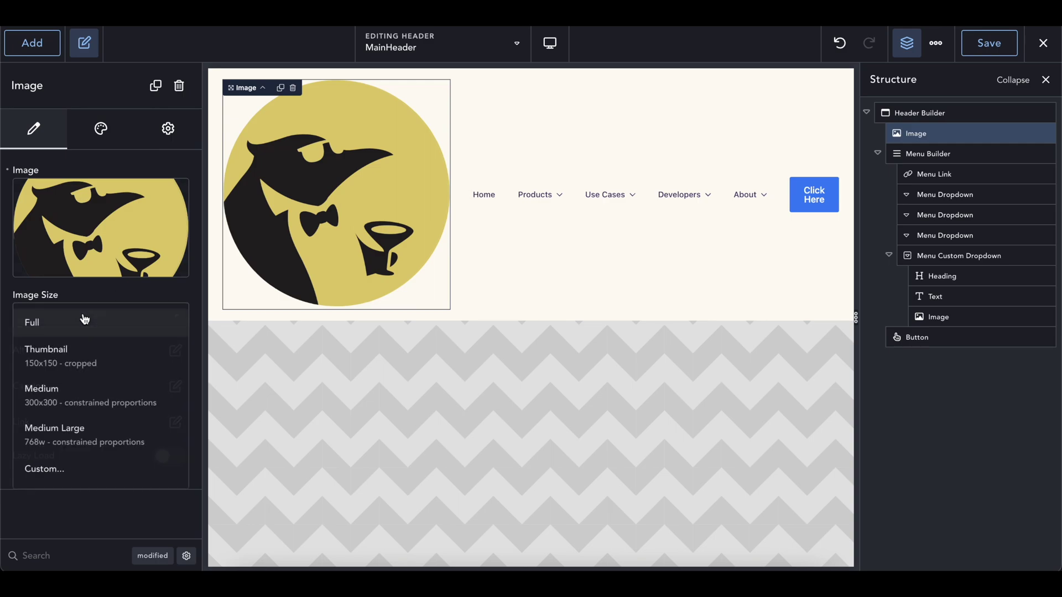
click(84, 360)
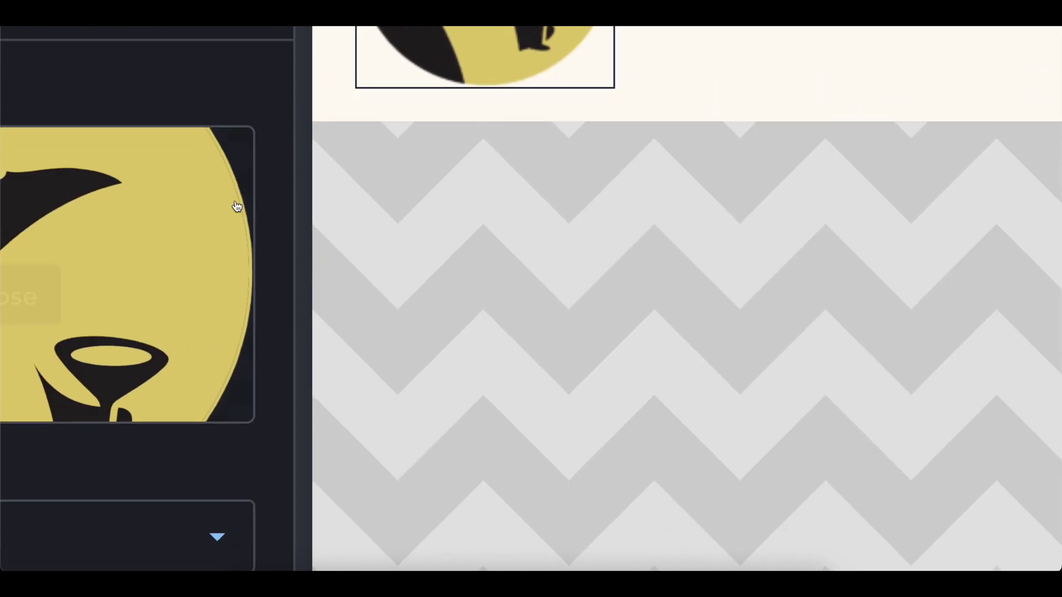
mouse_move(161, 430)
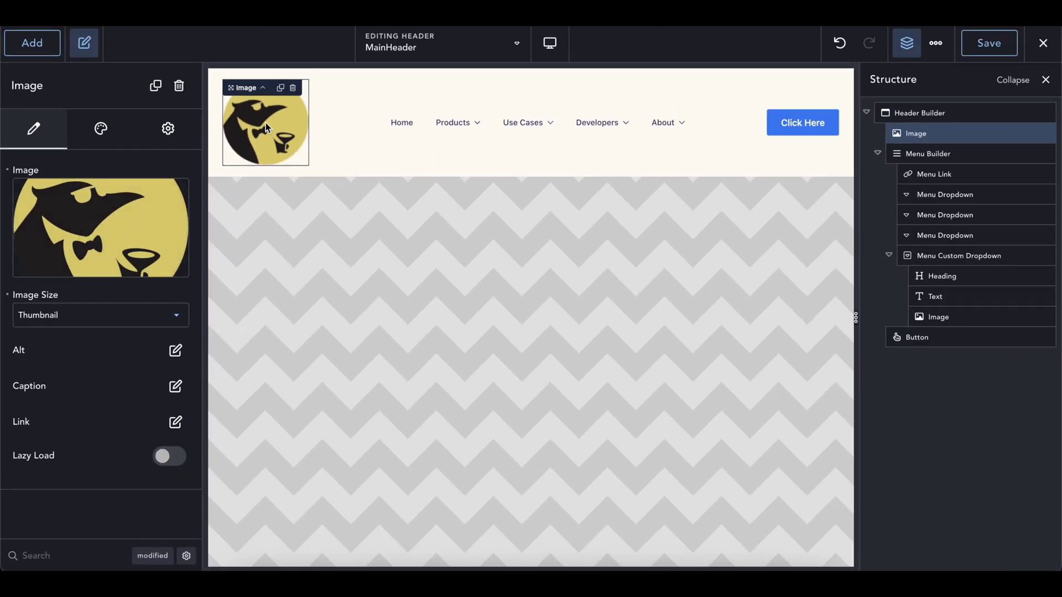
click(138, 322)
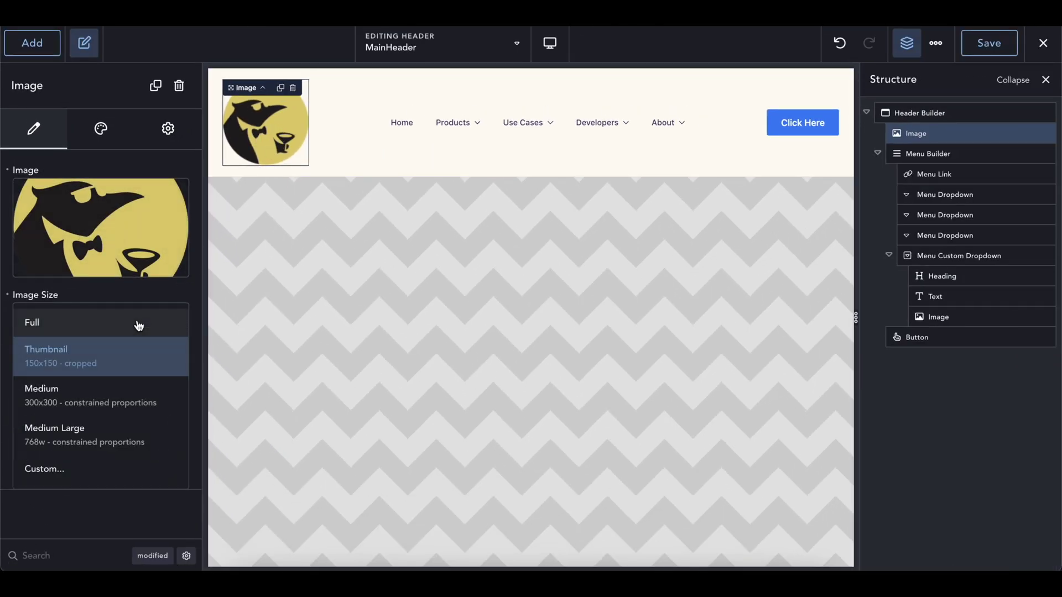
click(99, 326)
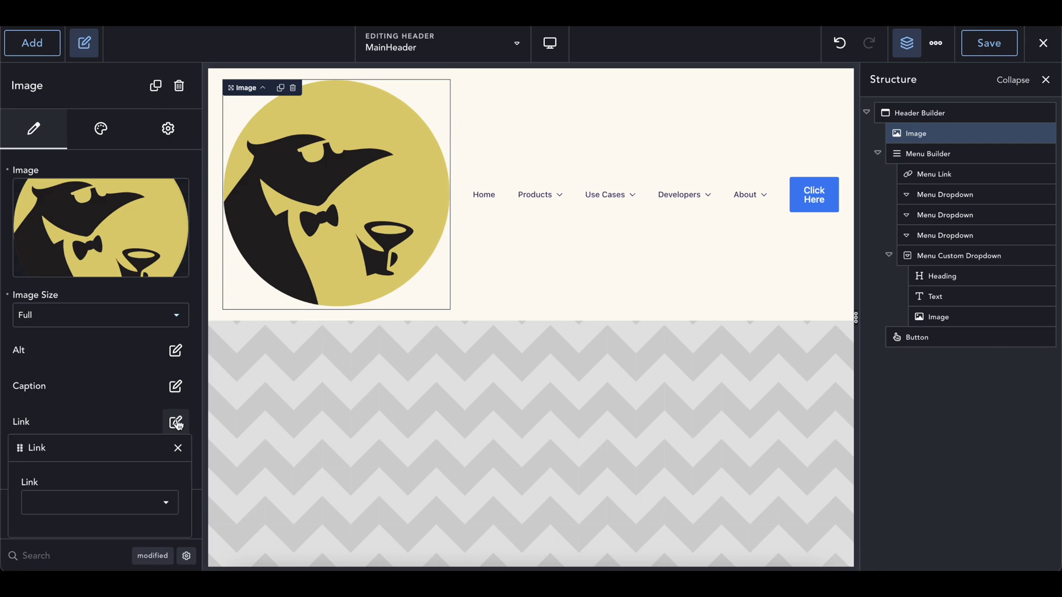
Link the header logo image to the URL "/".
click(55, 503)
click(68, 488)
click(80, 484)
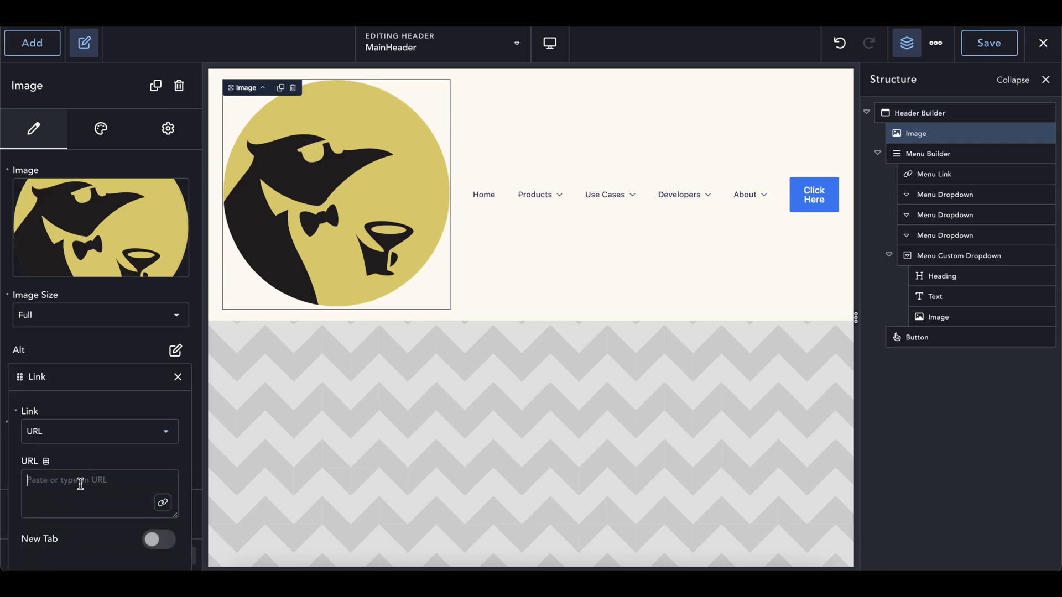
text(/)
click(177, 377)
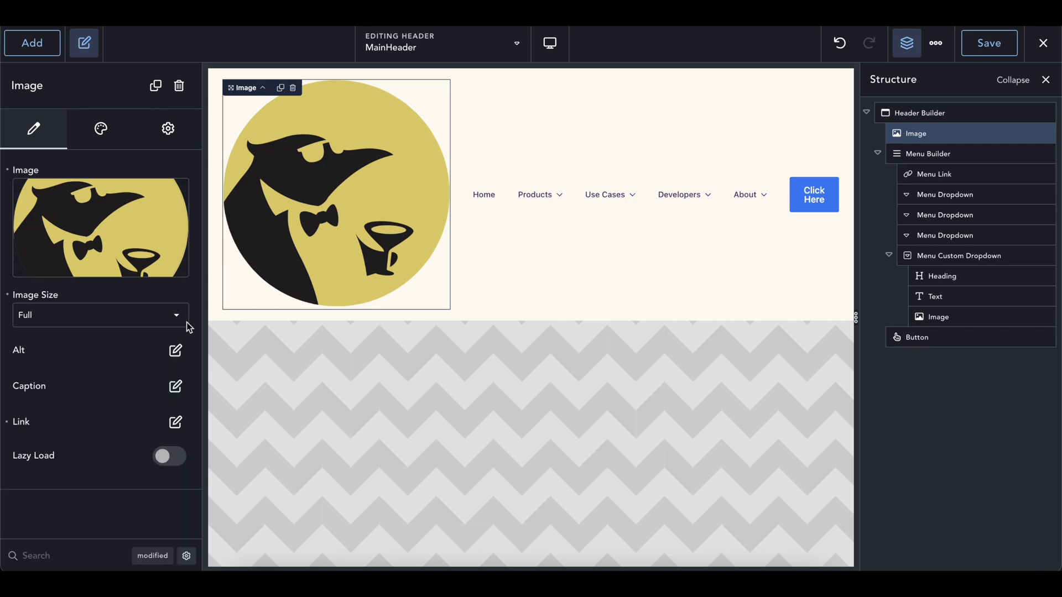
Set the header logo image's width to 10%.
click(107, 129)
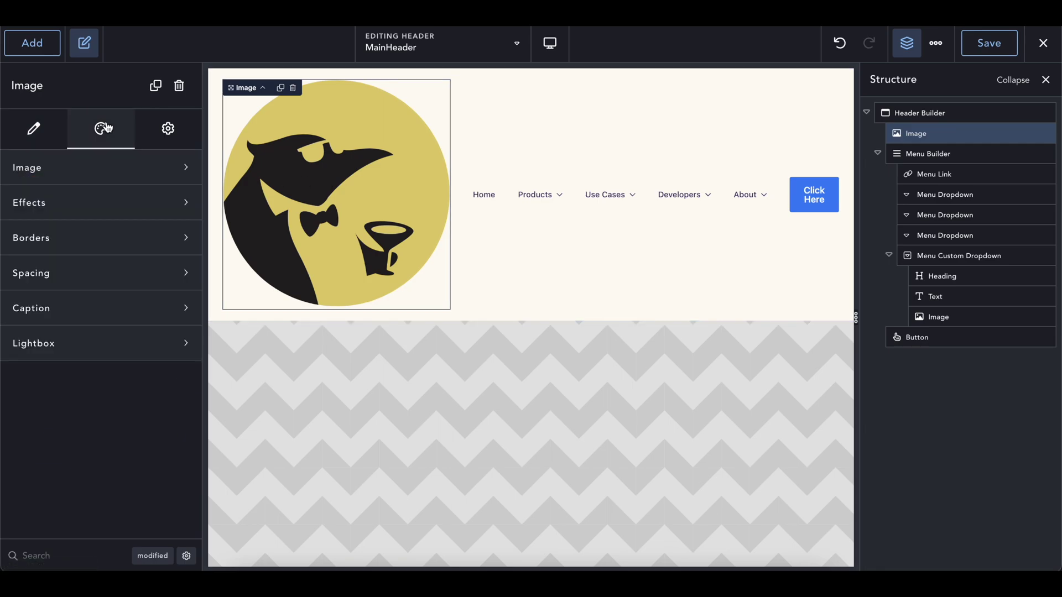
click(63, 176)
click(180, 216)
click(185, 265)
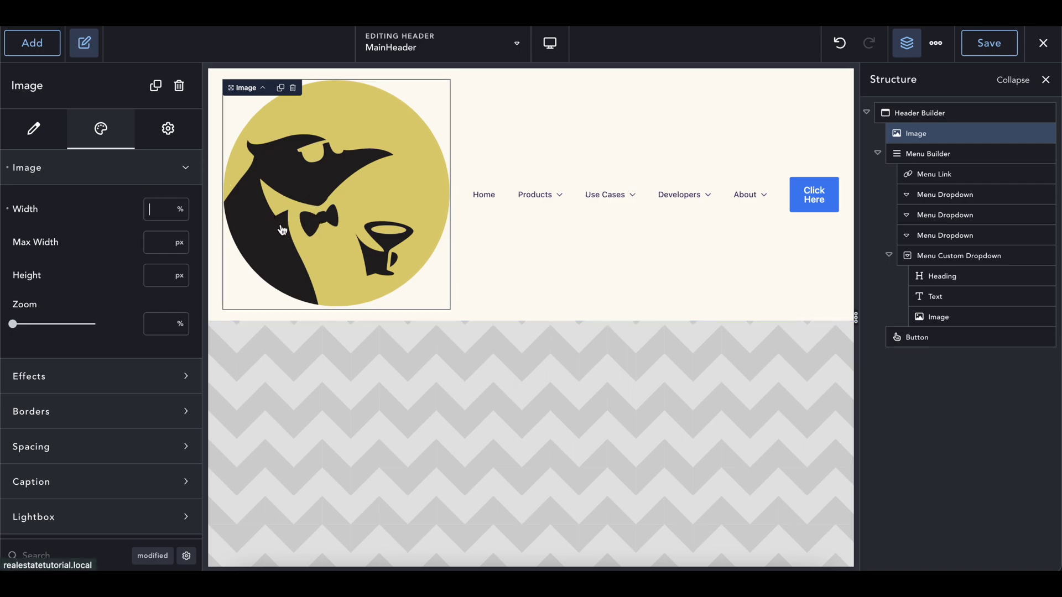
text(10)
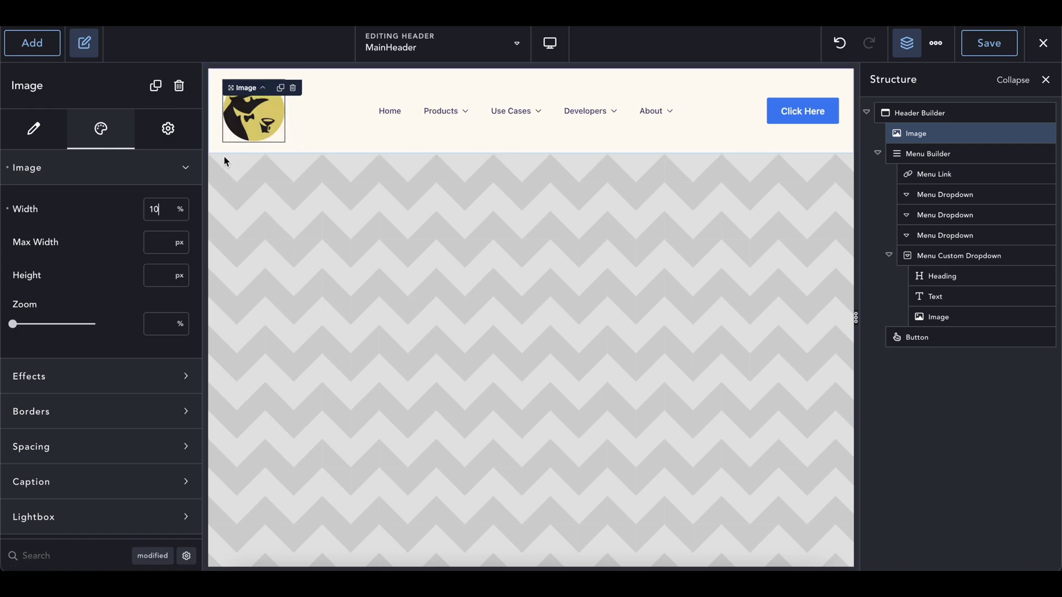
click(39, 141)
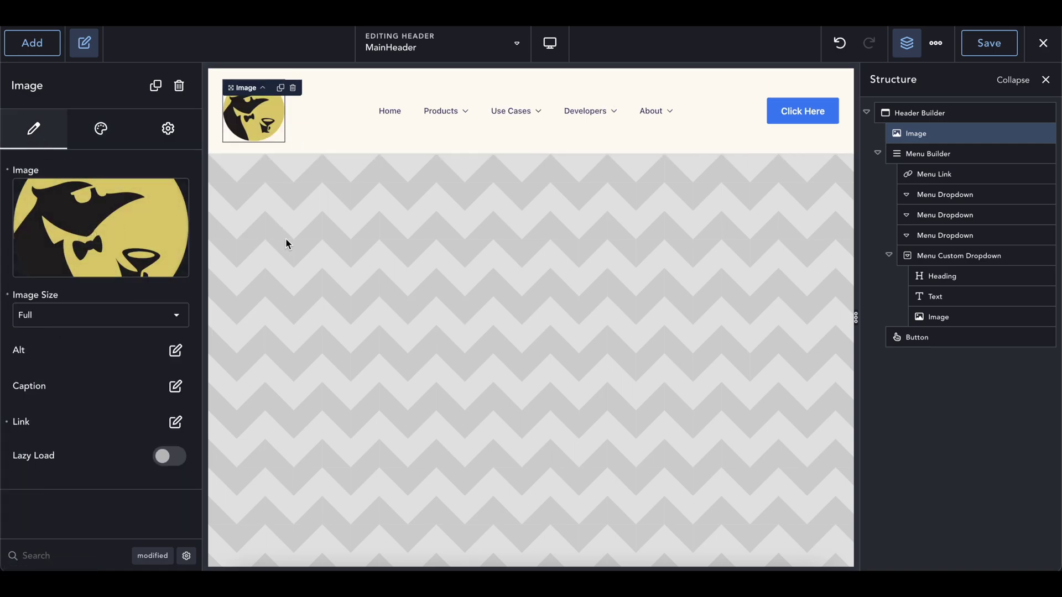
Examine the Menu Builder's first menu link and the settings and contents of its Products dropdown.
click(326, 146)
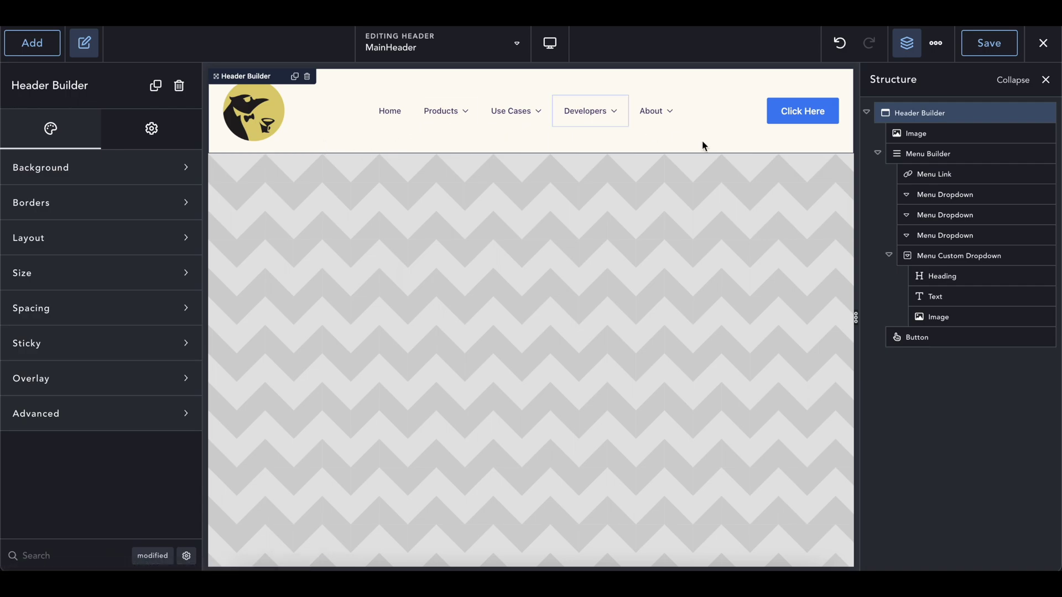
click(926, 155)
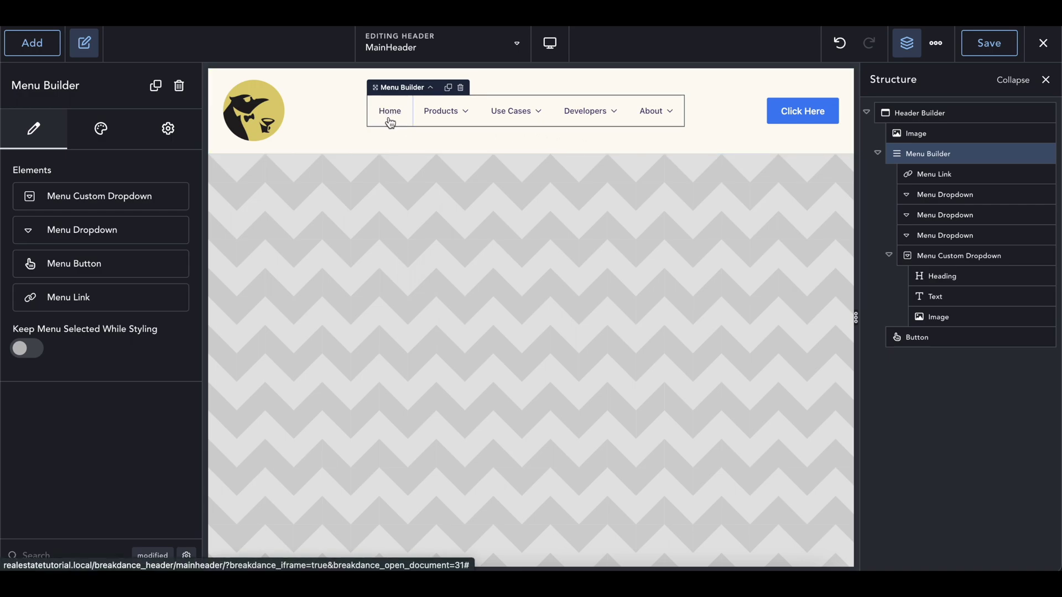
click(947, 175)
click(34, 265)
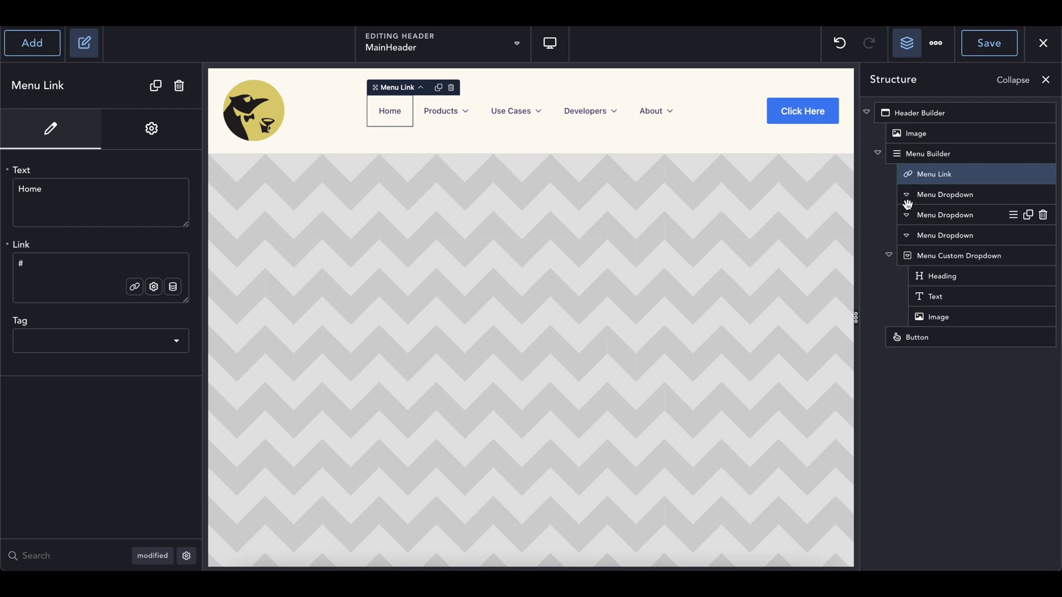
click(940, 199)
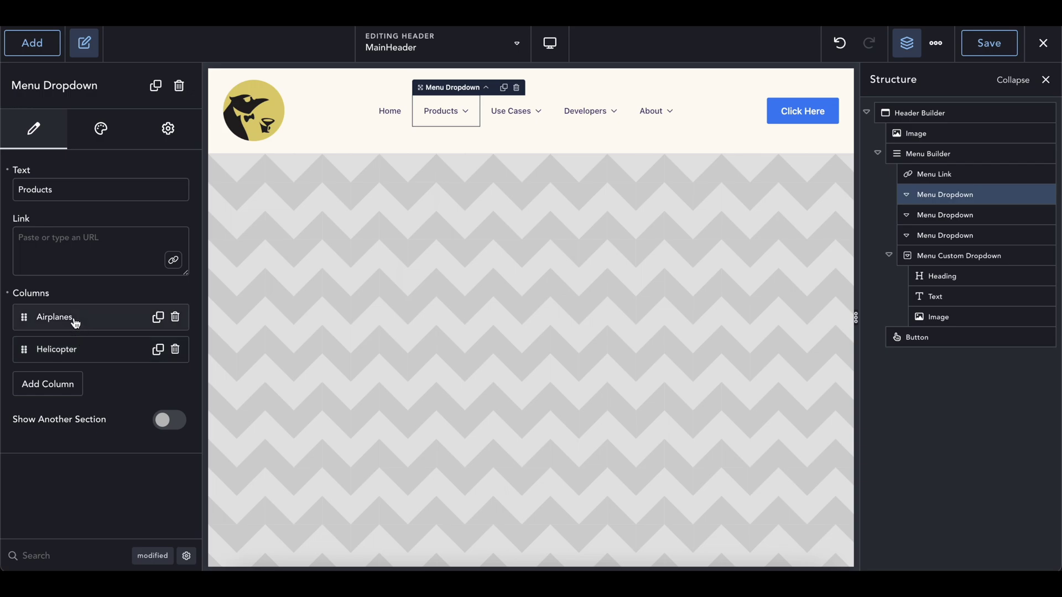
click(458, 121)
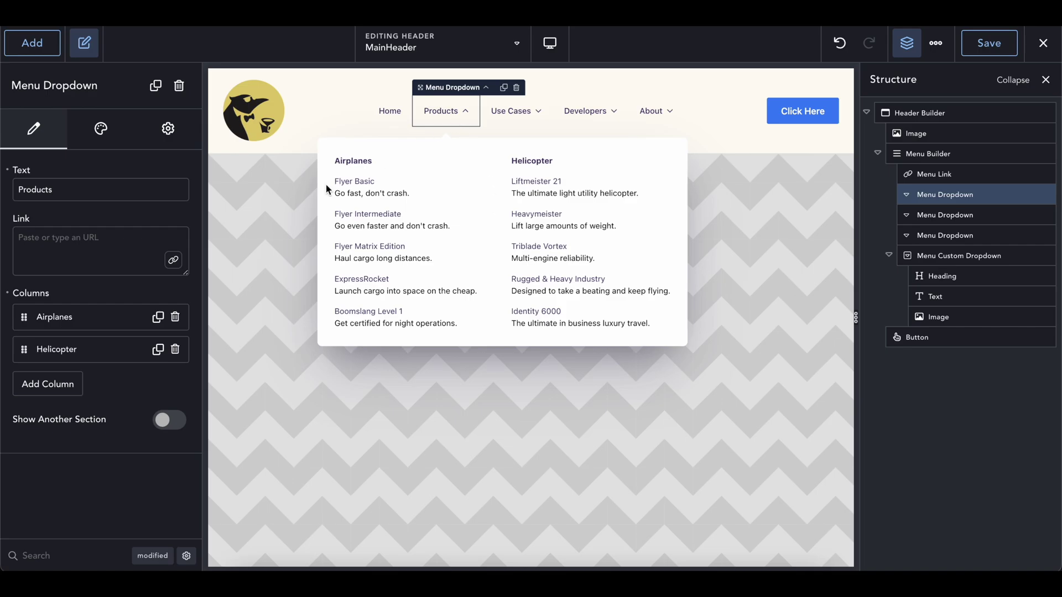
click(447, 119)
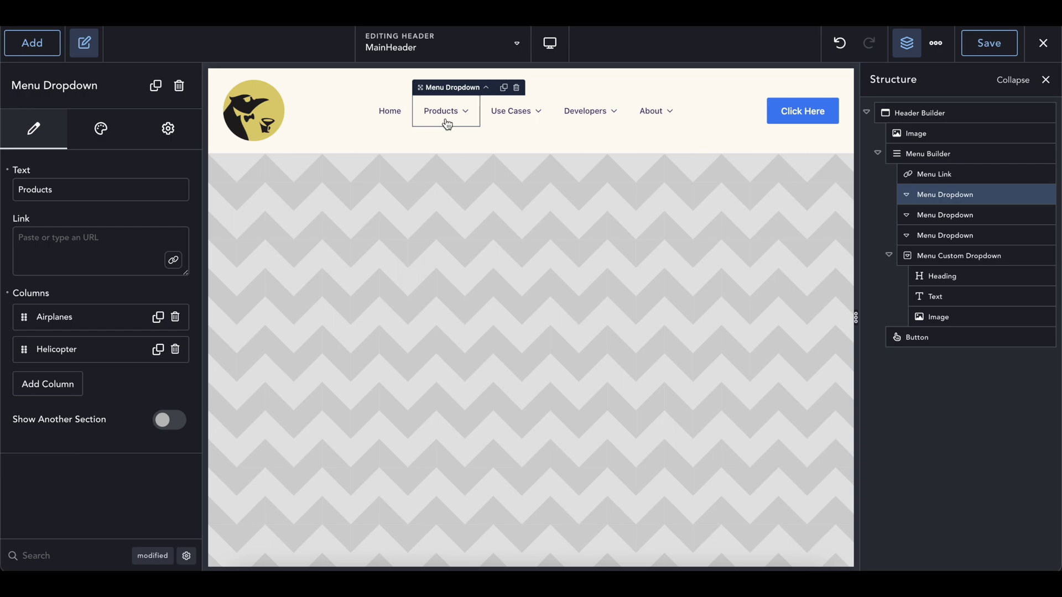
Add a Register Form element inside the menu's About custom dropdown.
click(964, 260)
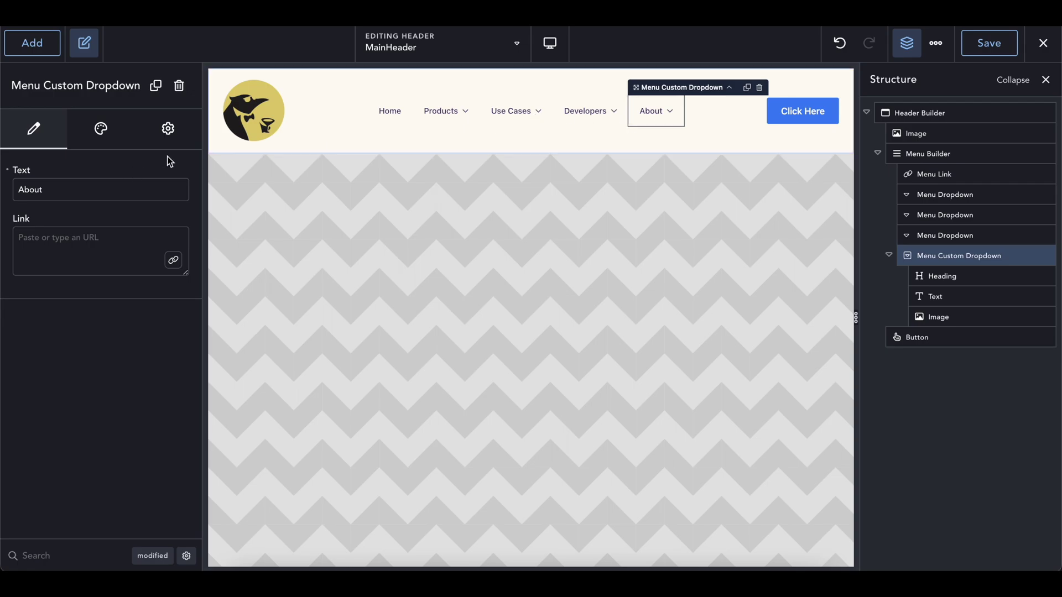
click(644, 119)
scroll(672, 210, down, 1)
scroll(673, 210, up, 1)
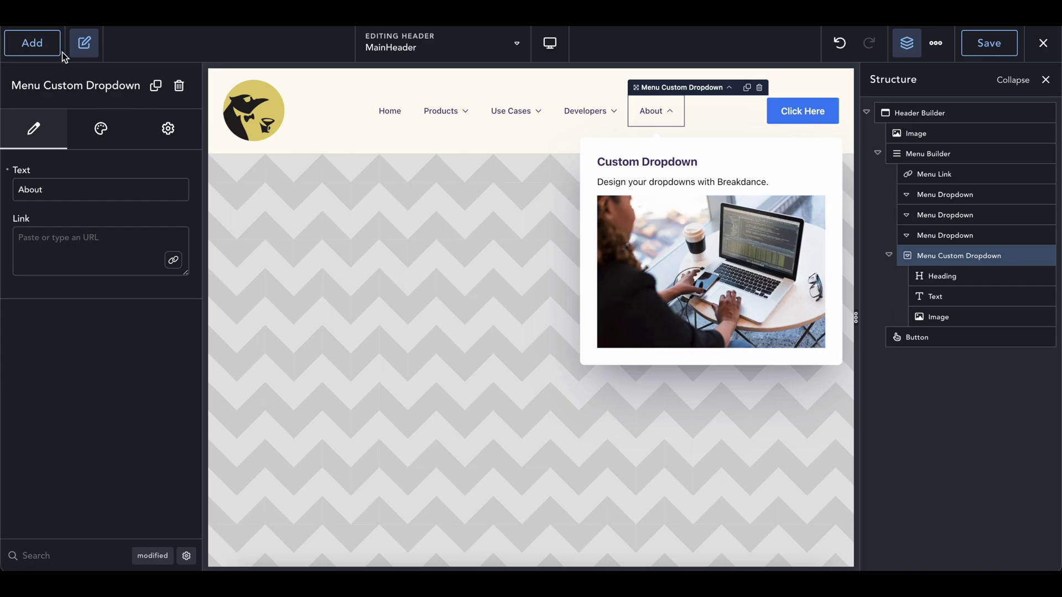
click(43, 50)
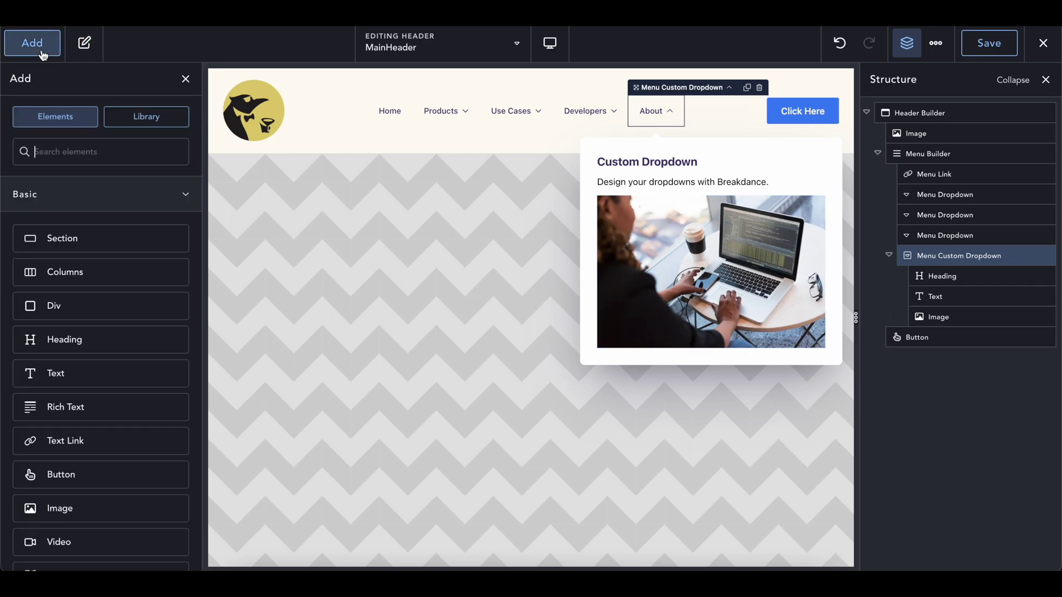
click(75, 142)
text(re)
click(52, 209)
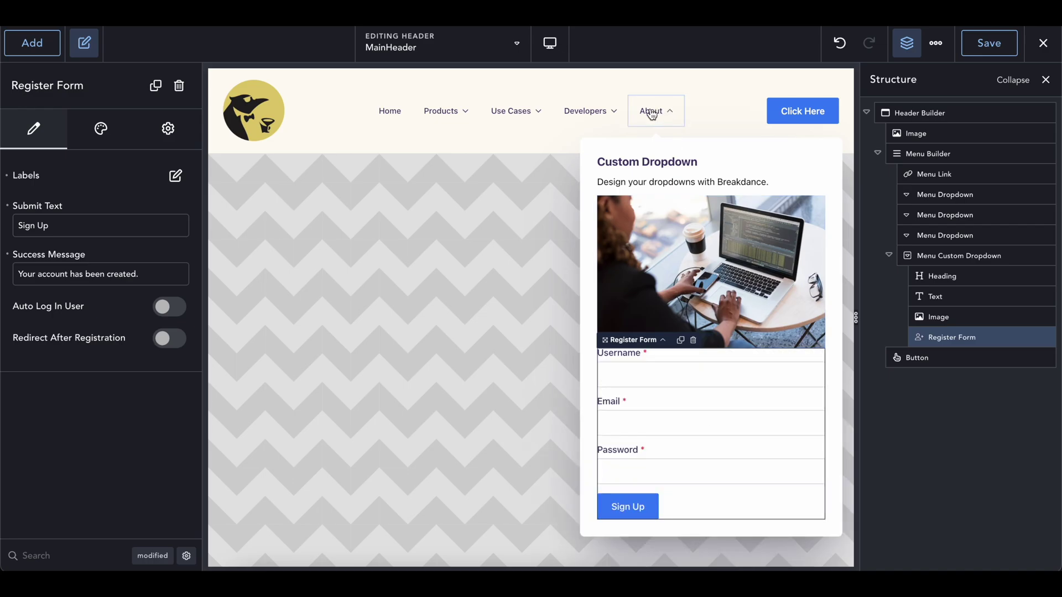
Delete the laptop photo from the About custom dropdown and close the dropdown.
click(721, 304)
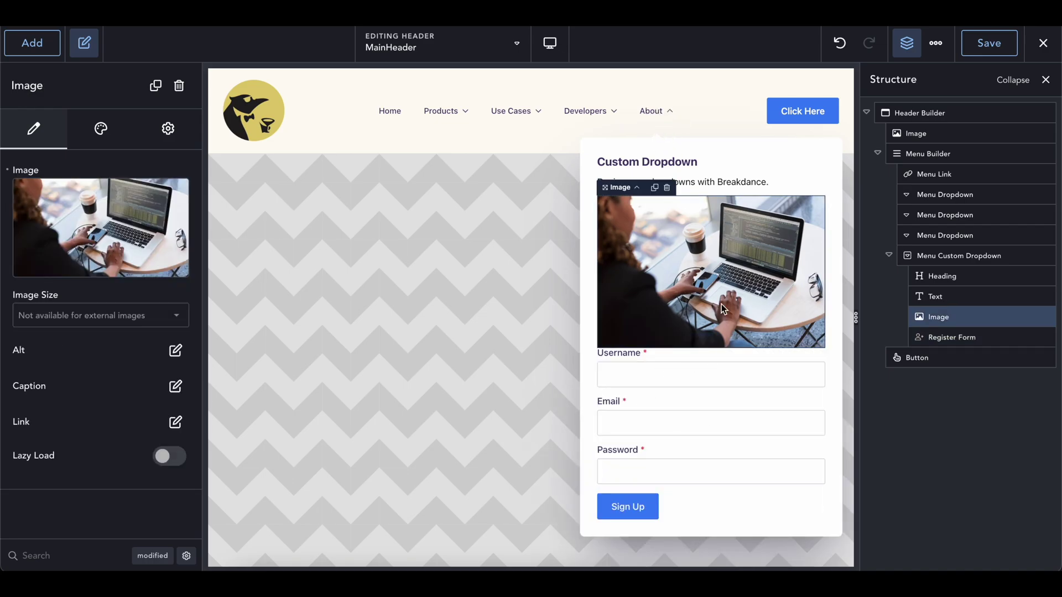
key(Delete)
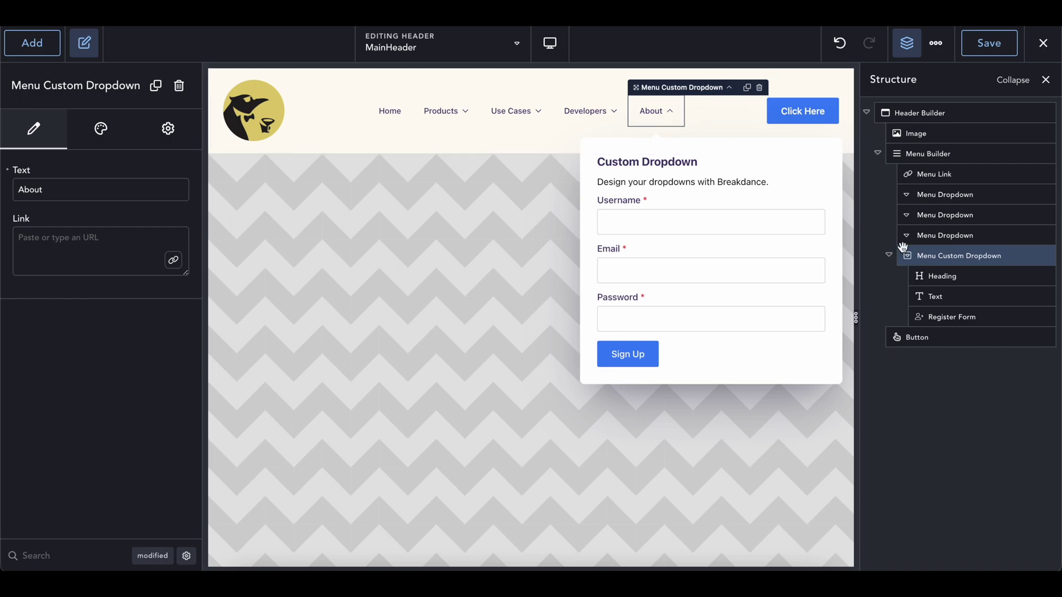
click(661, 126)
click(658, 118)
Review the contents of the Developers, Use Cases and Products dropdowns in the header menu.
click(605, 114)
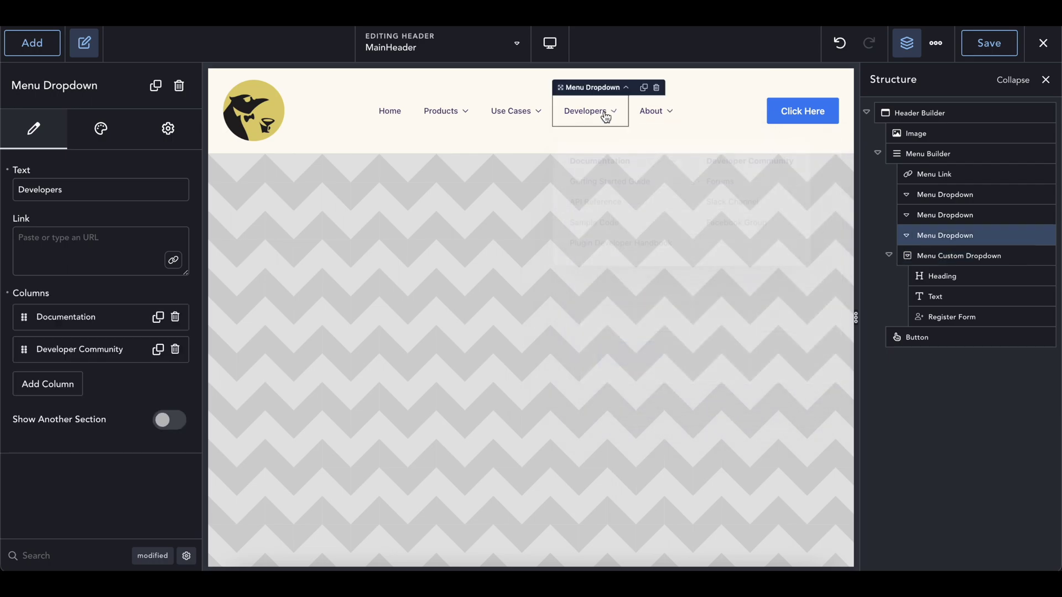
click(601, 119)
click(522, 116)
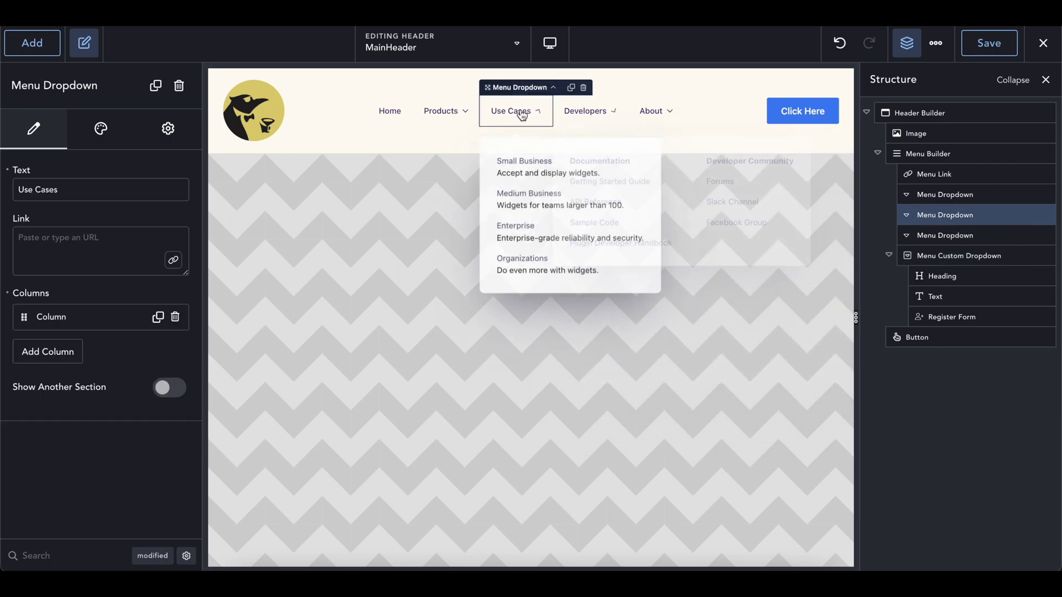
click(581, 123)
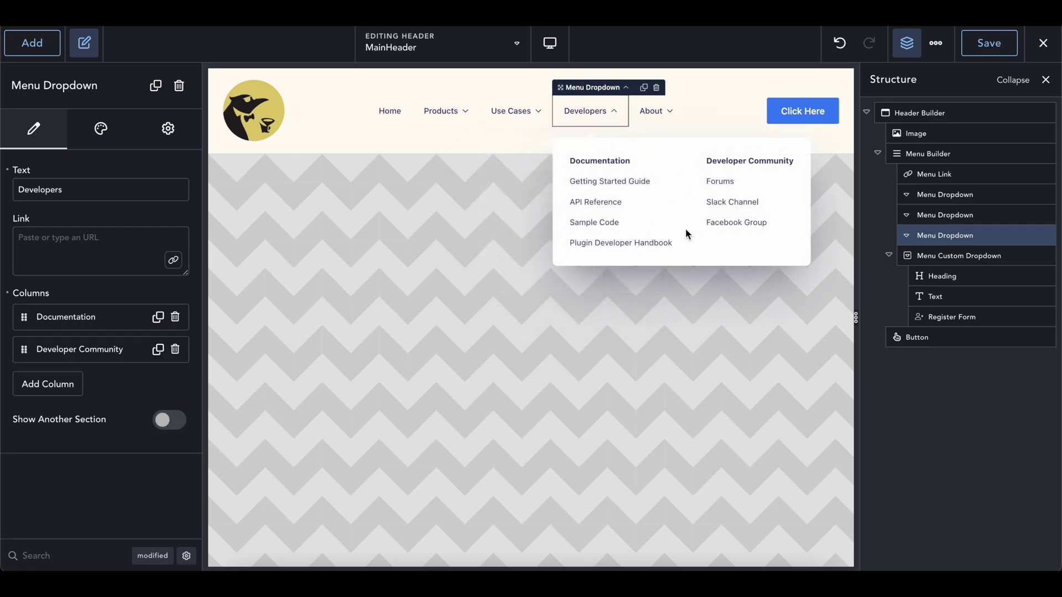
click(520, 116)
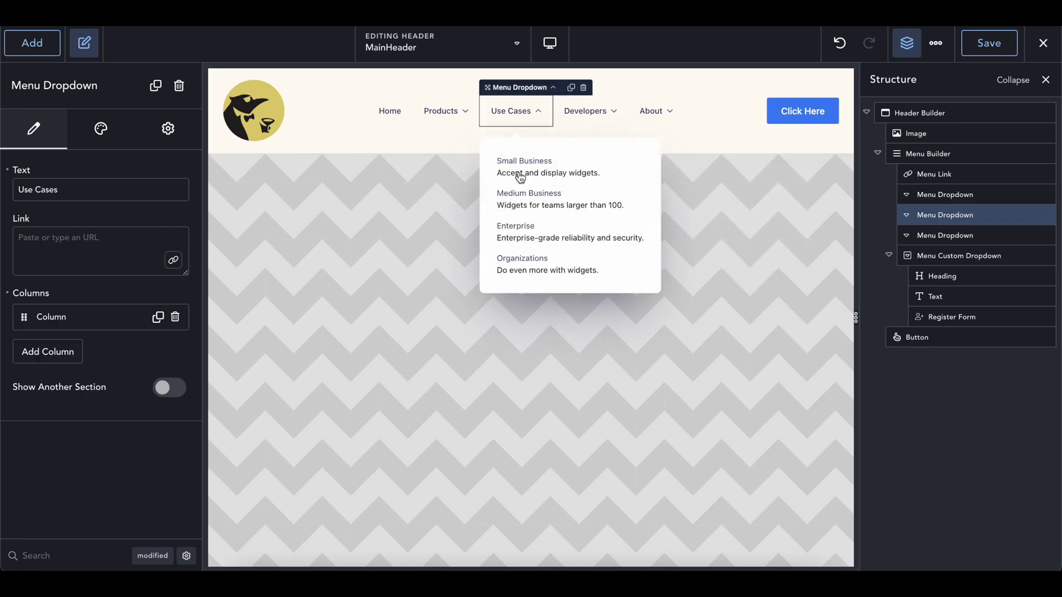
click(471, 118)
click(469, 121)
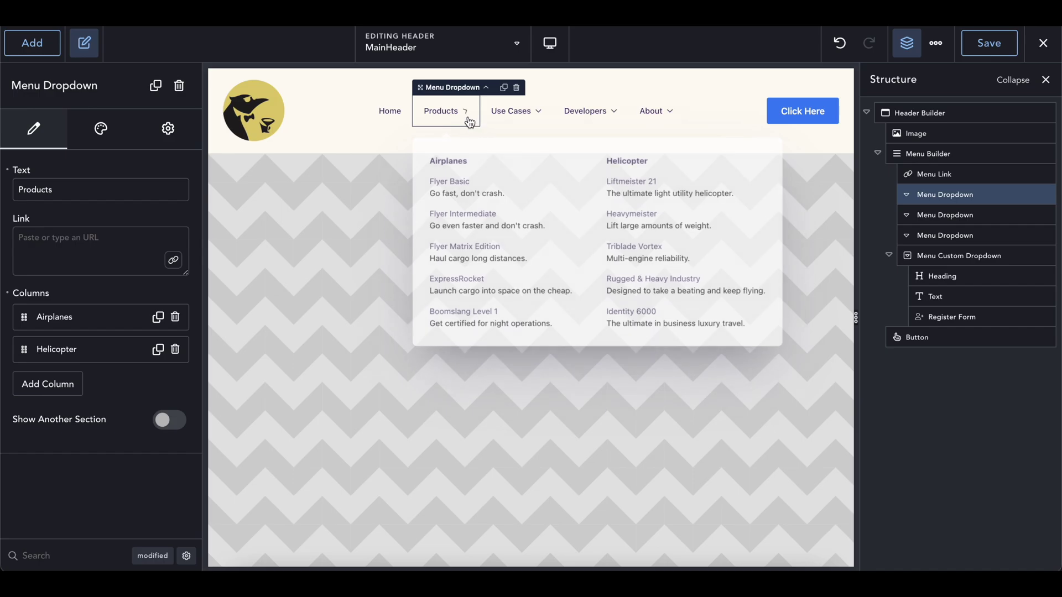
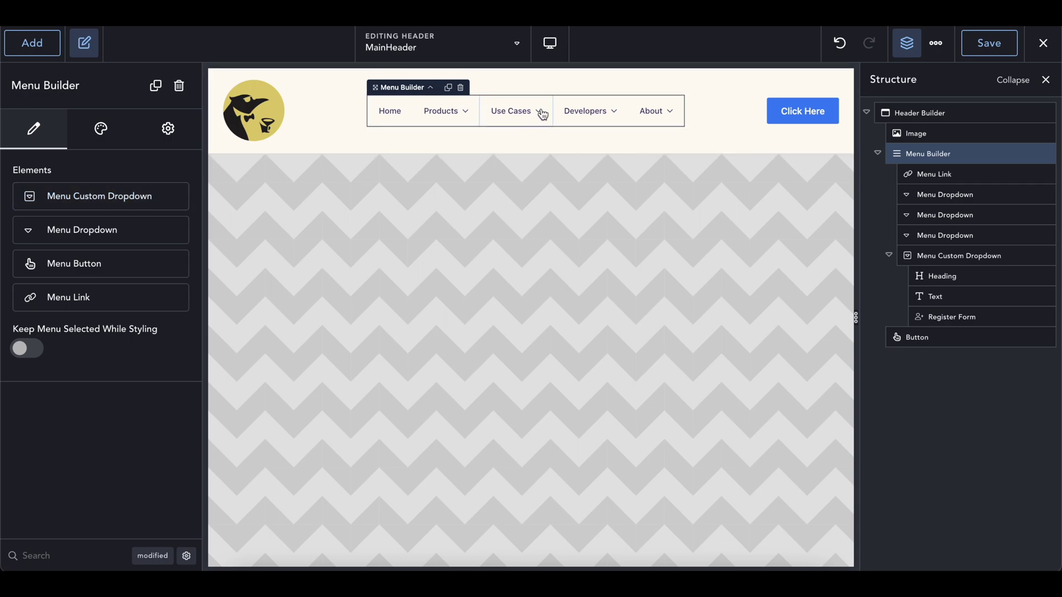
Set the header button's text to "Contact Us".
click(801, 119)
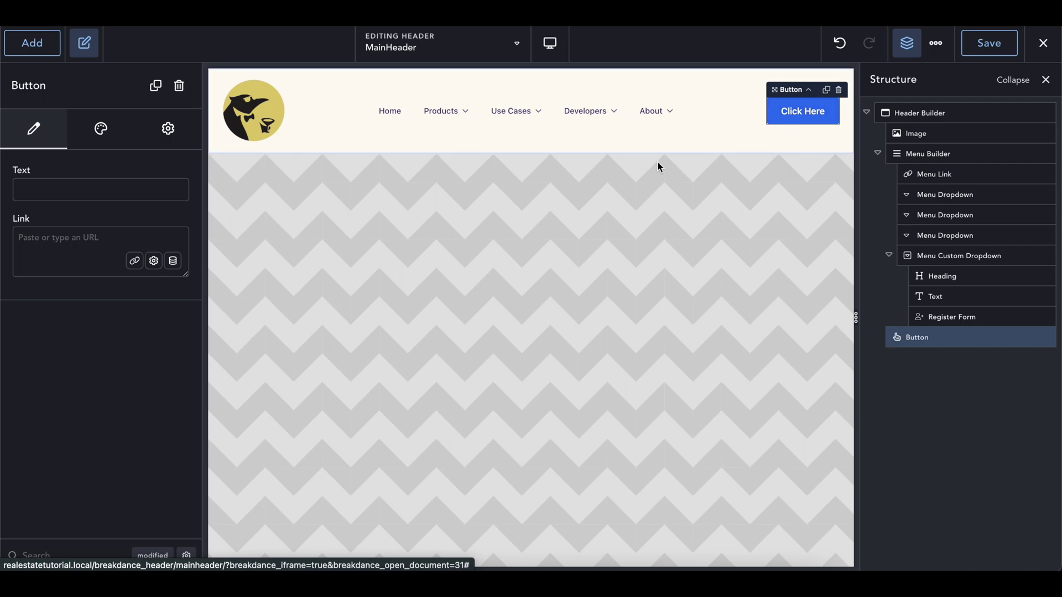
click(54, 191)
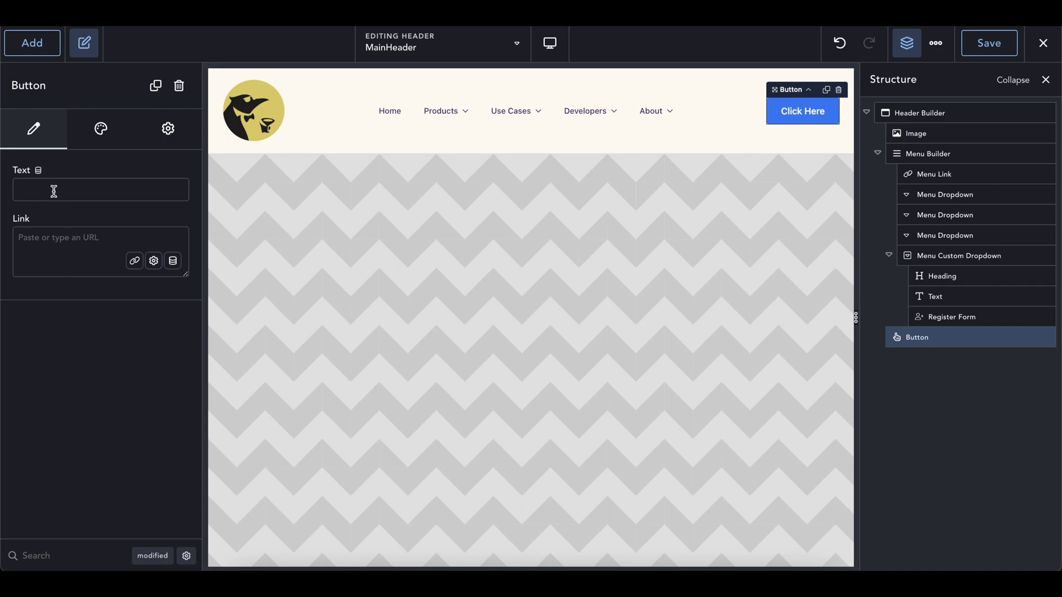
text(Contact Us)
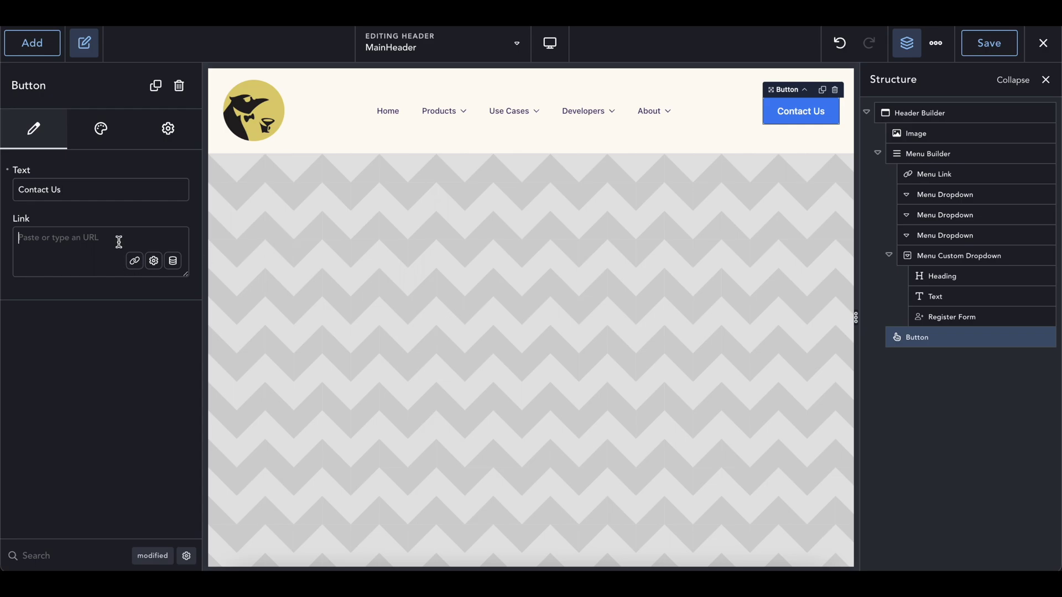
Try "/contact" as the header button's link, and clear the link again.
click(31, 244)
text(/contact)
key(ctrl+a)
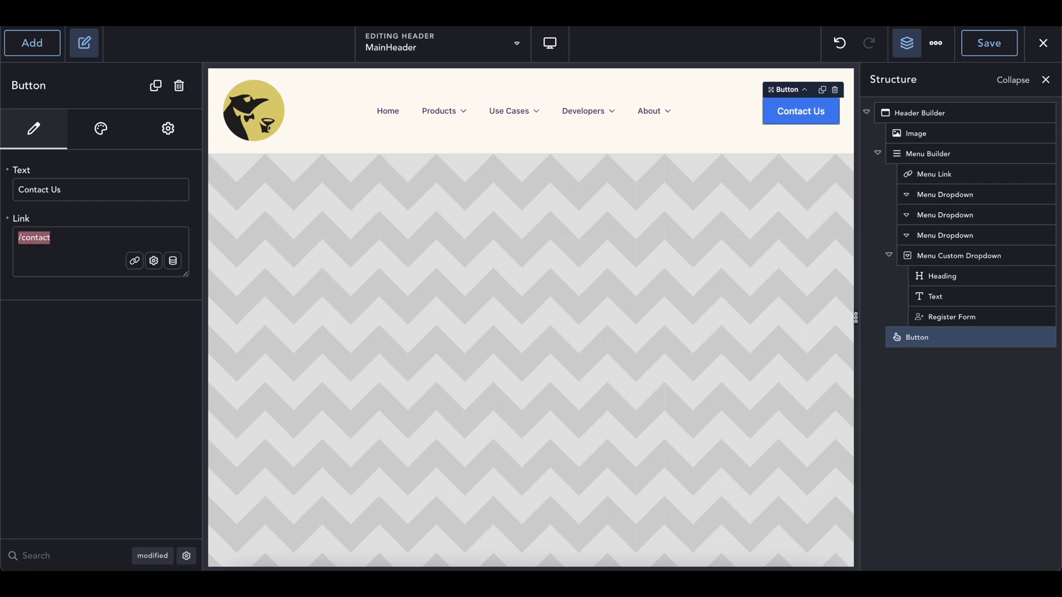
click(21, 238)
drag(19, 237, 131, 237)
key(BackSpace)
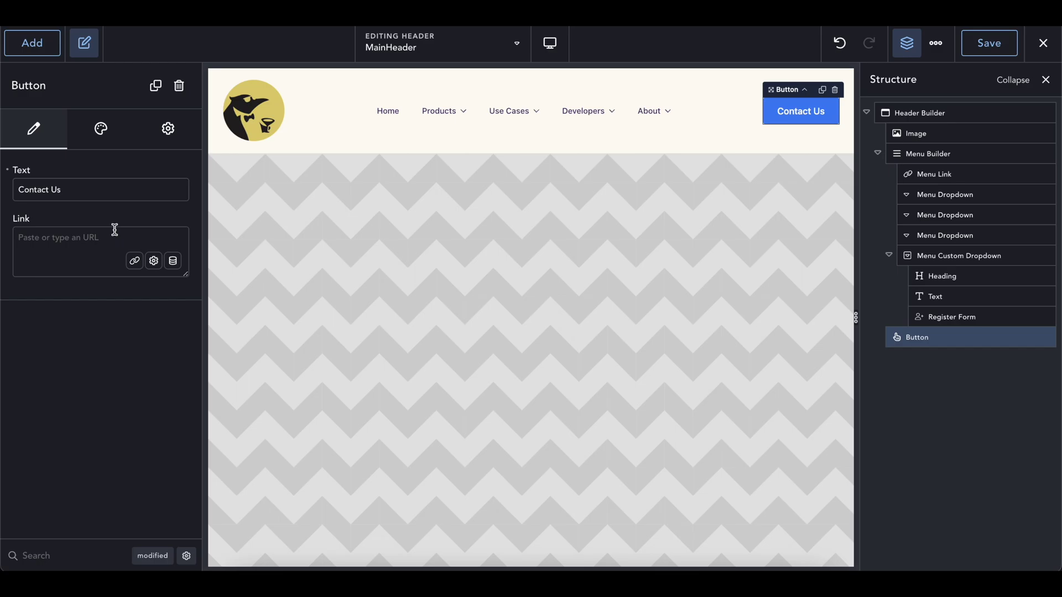
Link the Contact Us button to the site's existing Contact page.
click(135, 261)
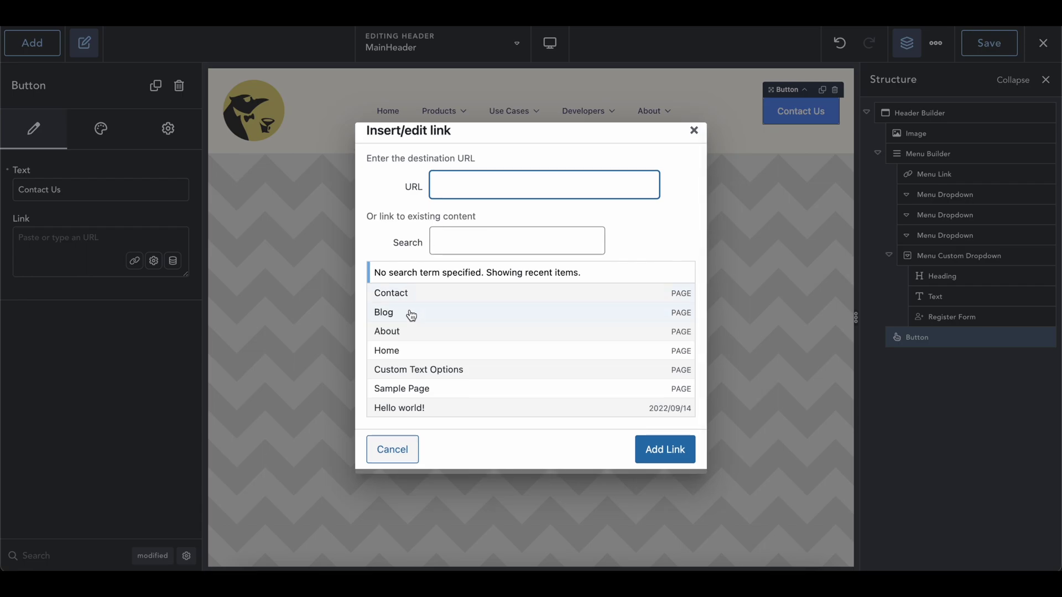
click(424, 299)
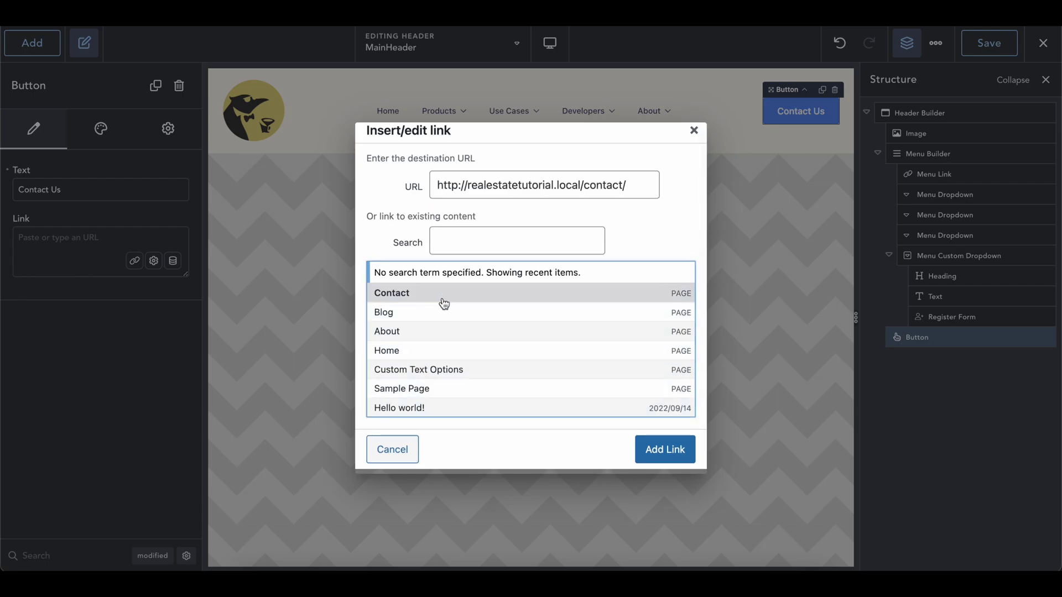
click(664, 449)
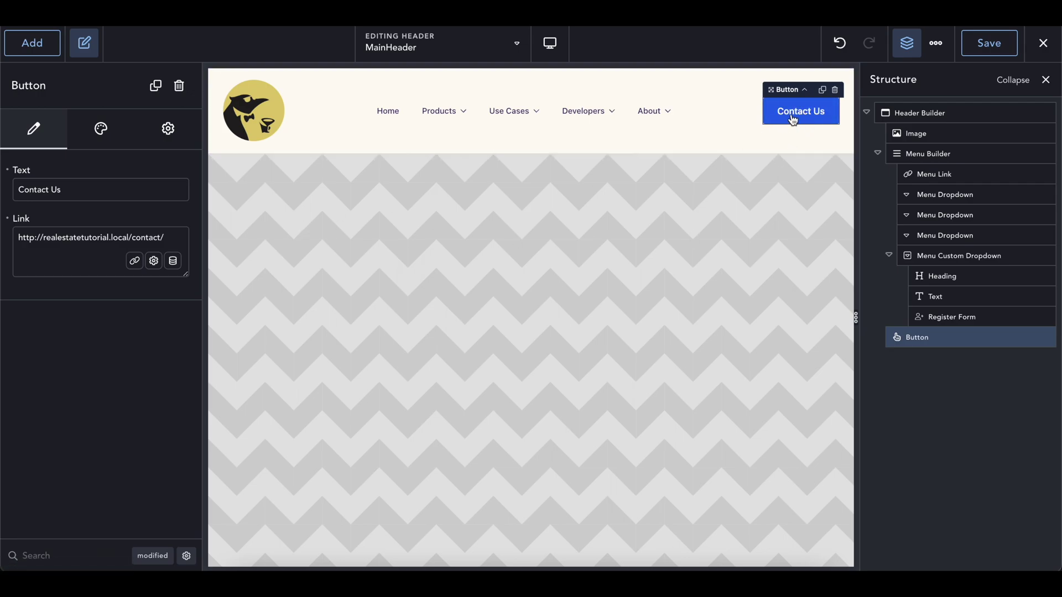
Look over the Contact Us button's style options and the site-wide button settings in Global Settings.
click(106, 136)
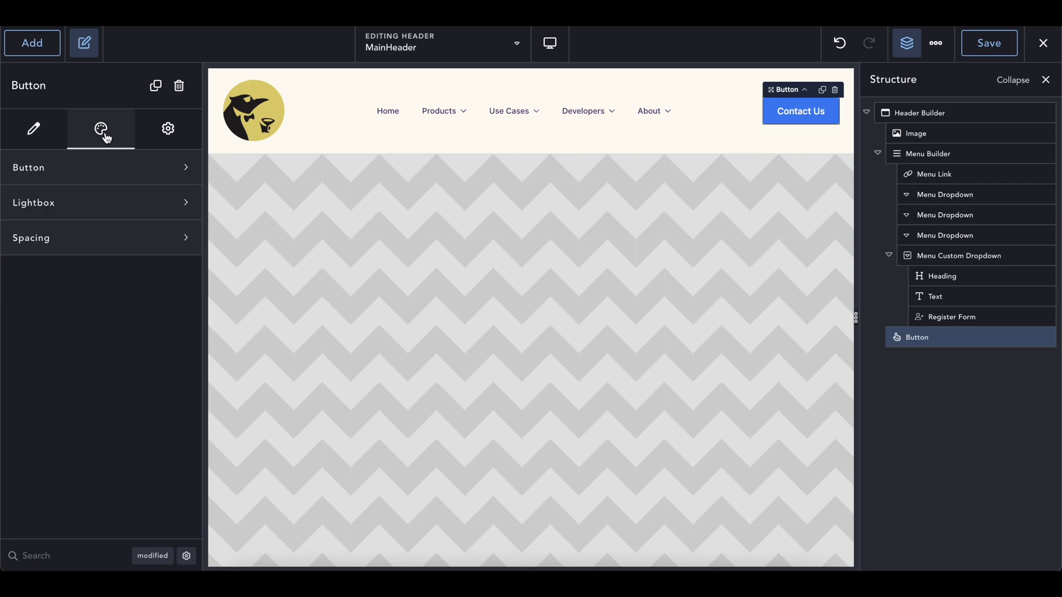
click(85, 173)
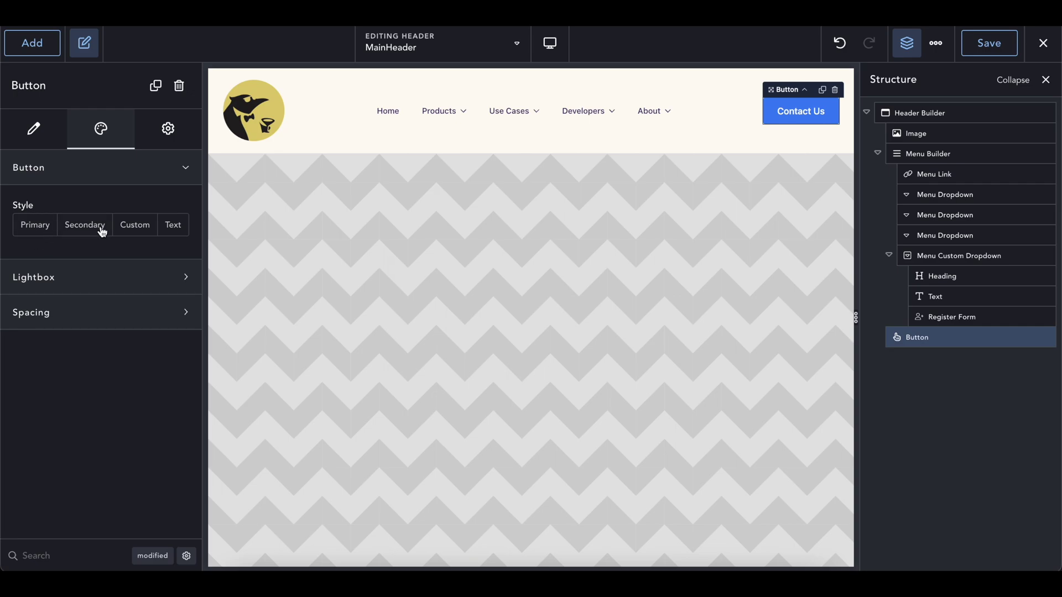
click(935, 44)
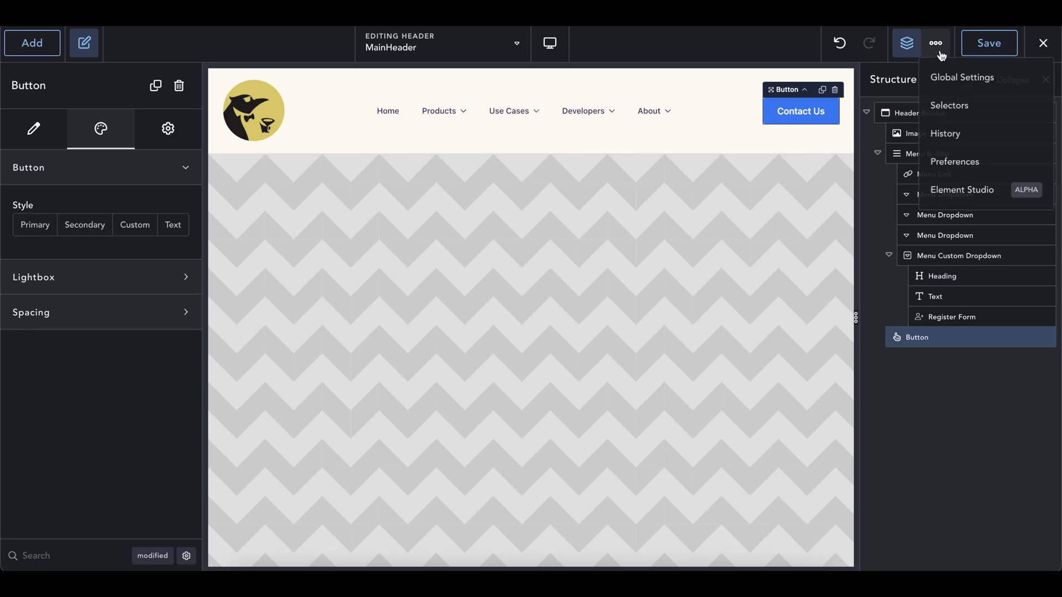
click(960, 83)
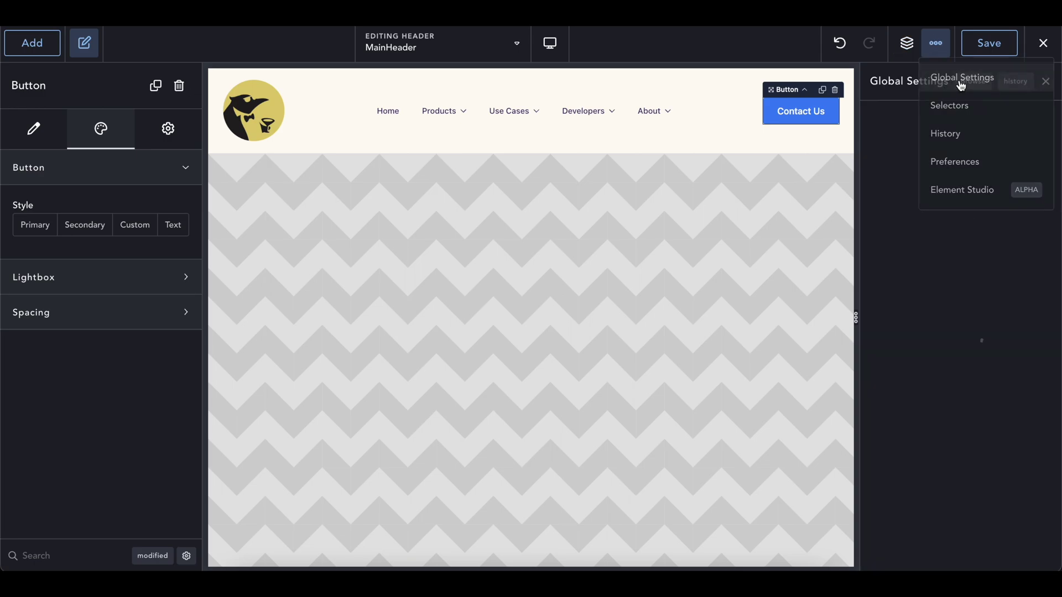
click(927, 151)
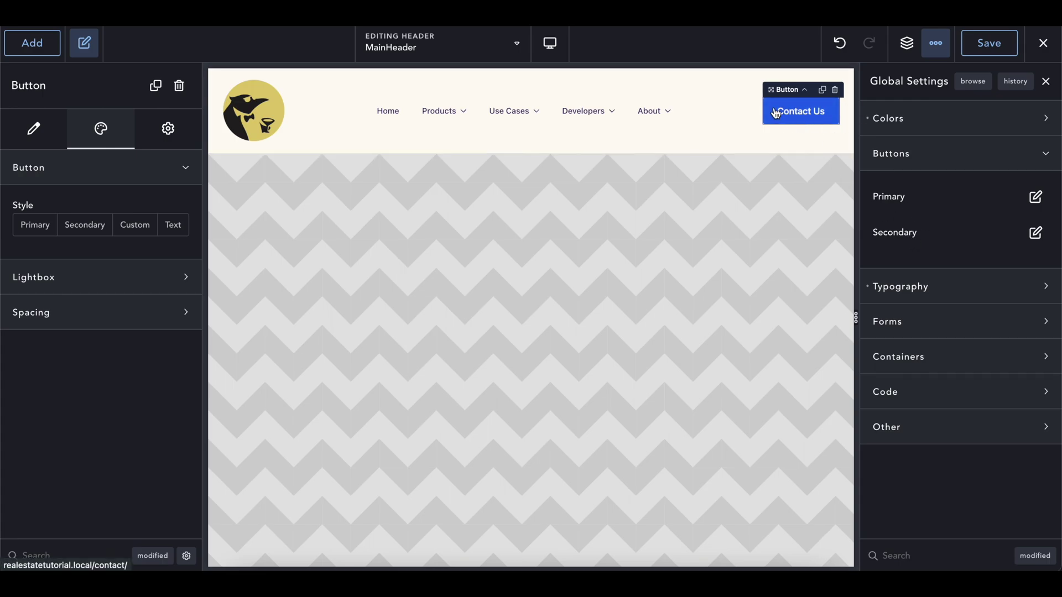
Try the Primary and Secondary styles on the Contact Us button.
click(35, 227)
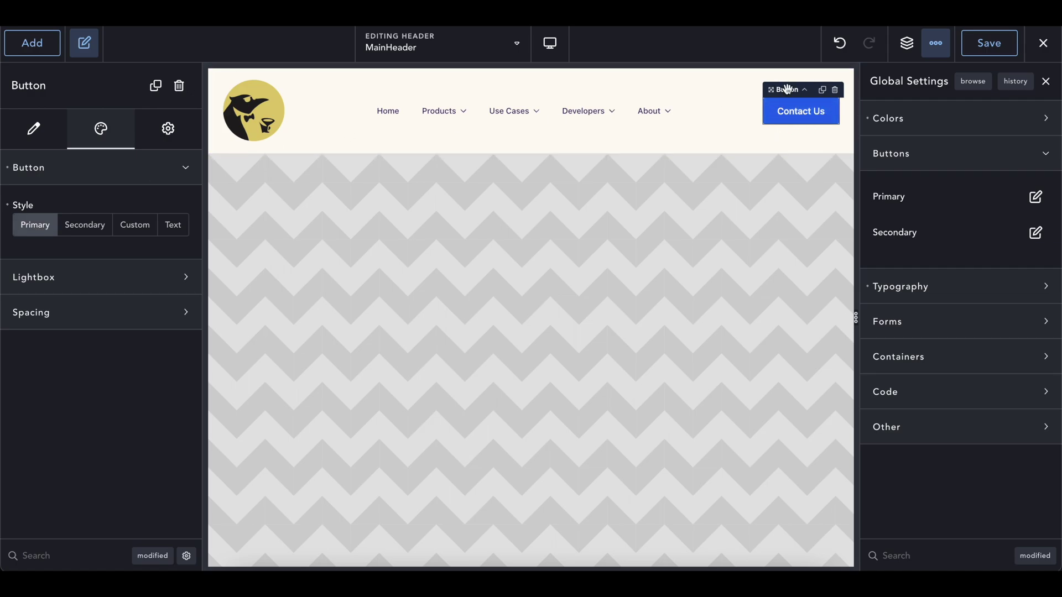
click(81, 224)
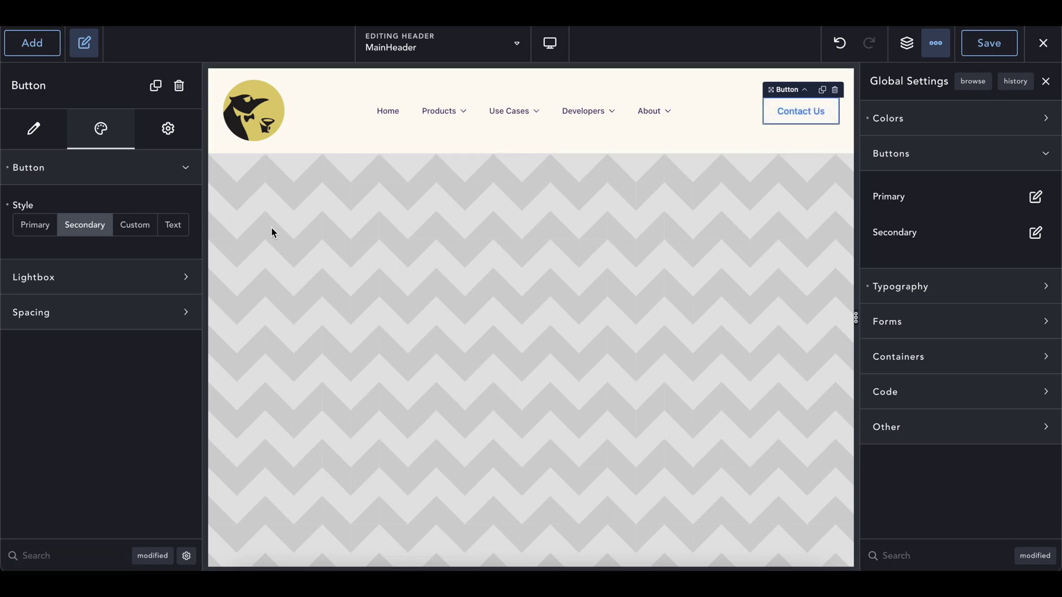
Switch the Contact Us button to the Custom style and give it Round corners.
click(136, 227)
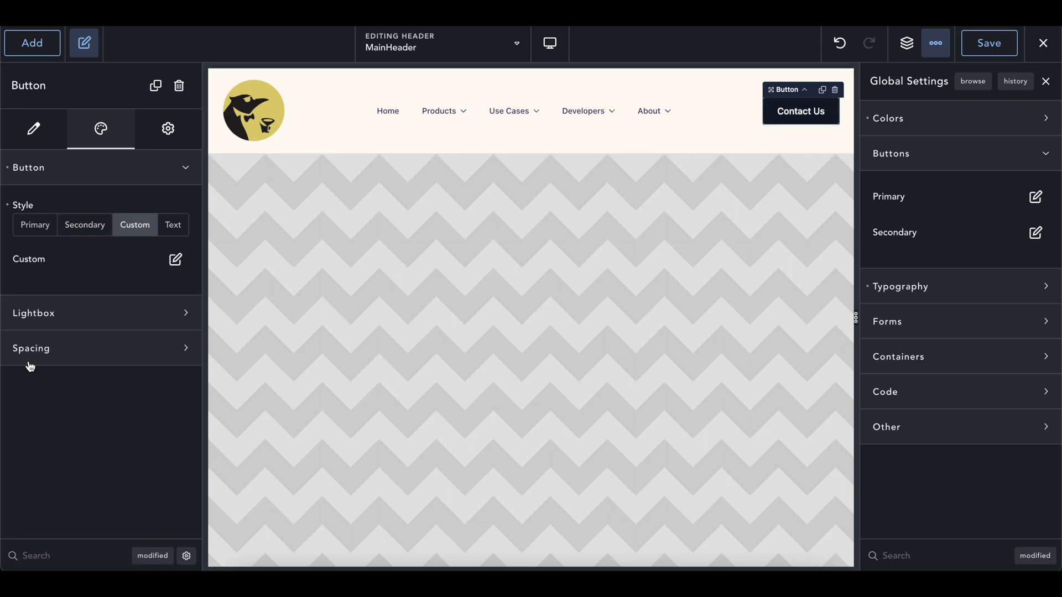
click(175, 259)
scroll(148, 314, down, 1)
scroll(149, 315, up, 1)
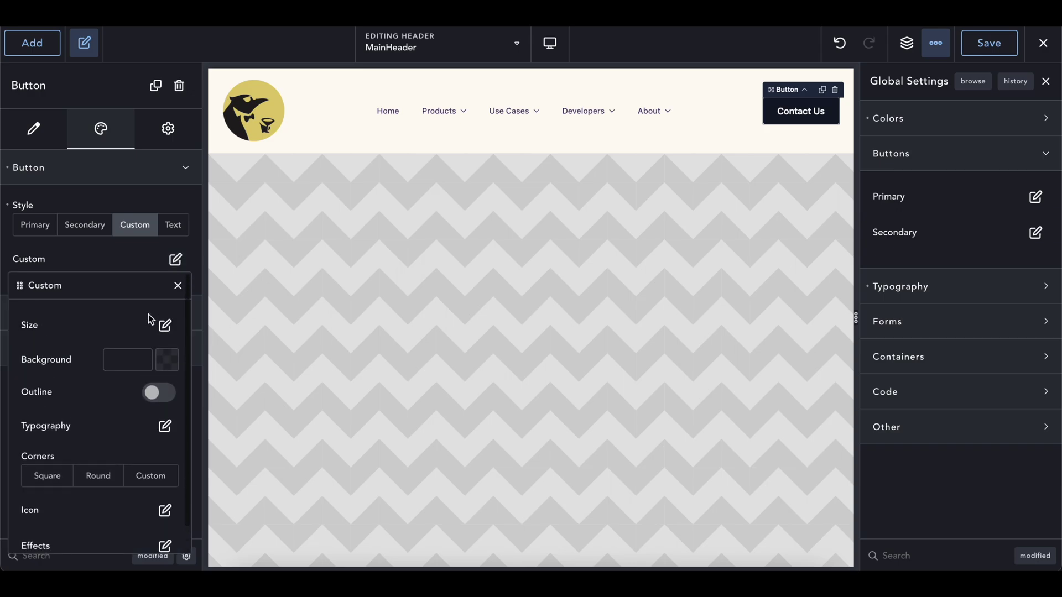
scroll(82, 450, down, 1)
drag(82, 285, 512, 211)
scroll(539, 310, down, 1)
scroll(550, 341, up, 1)
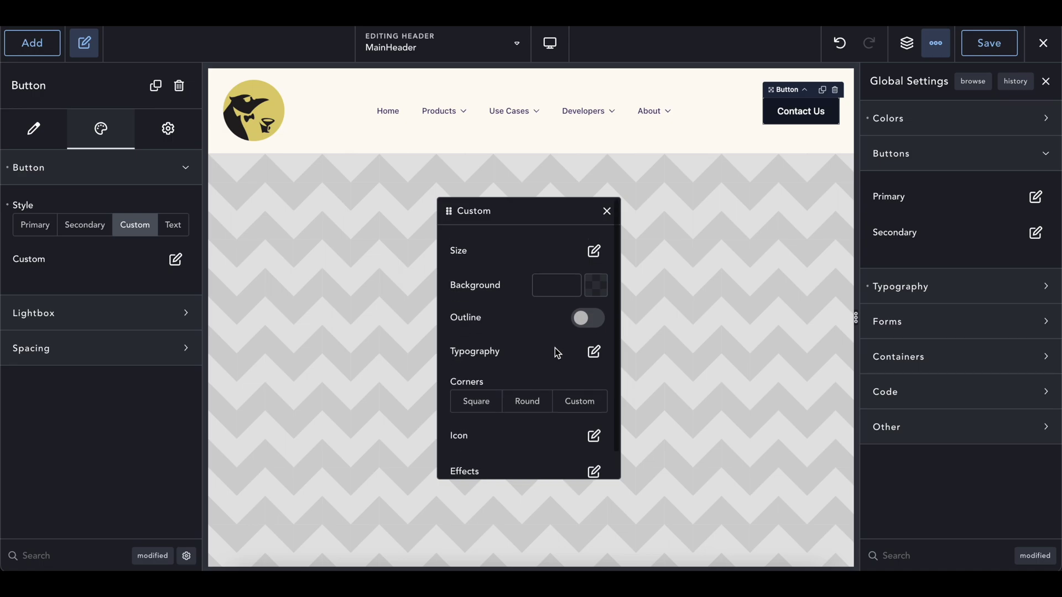
scroll(559, 387, down, 1)
click(539, 380)
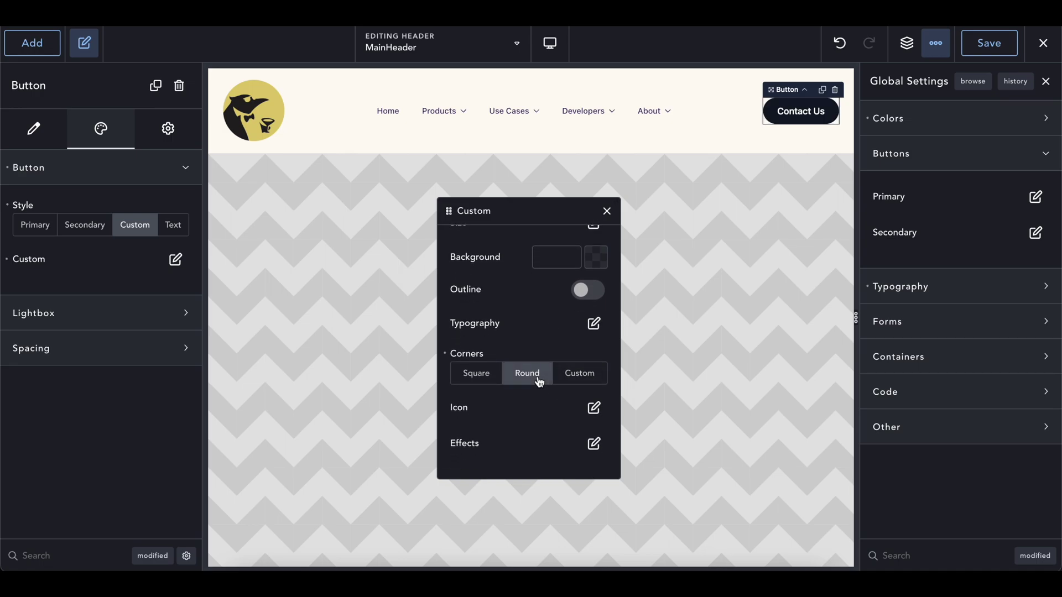
Set the custom button's background to the solid purple #611AFF, leaving its outline off.
click(590, 291)
click(596, 291)
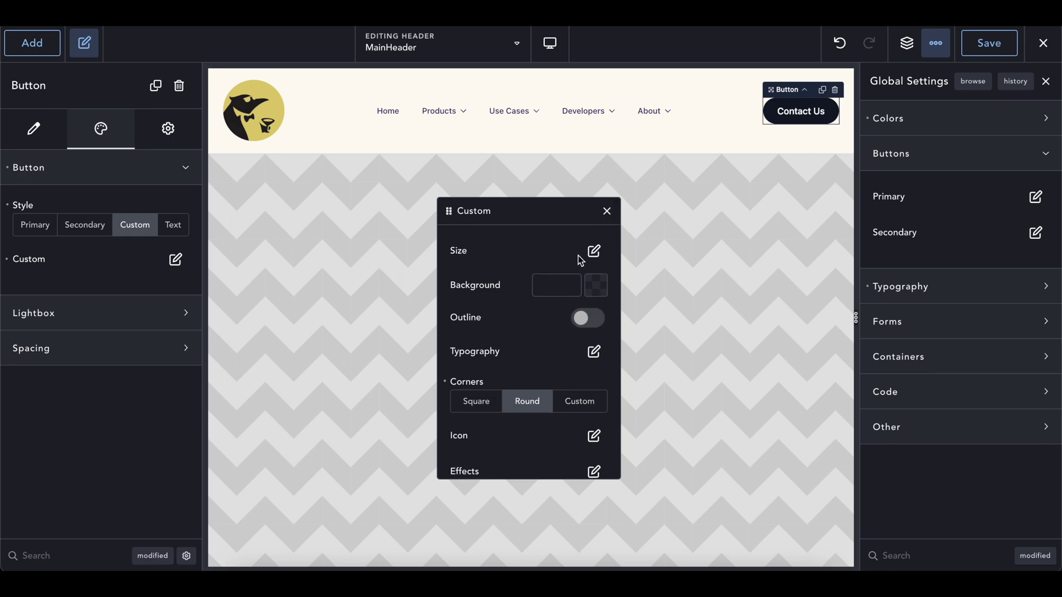
click(585, 287)
click(553, 330)
click(593, 331)
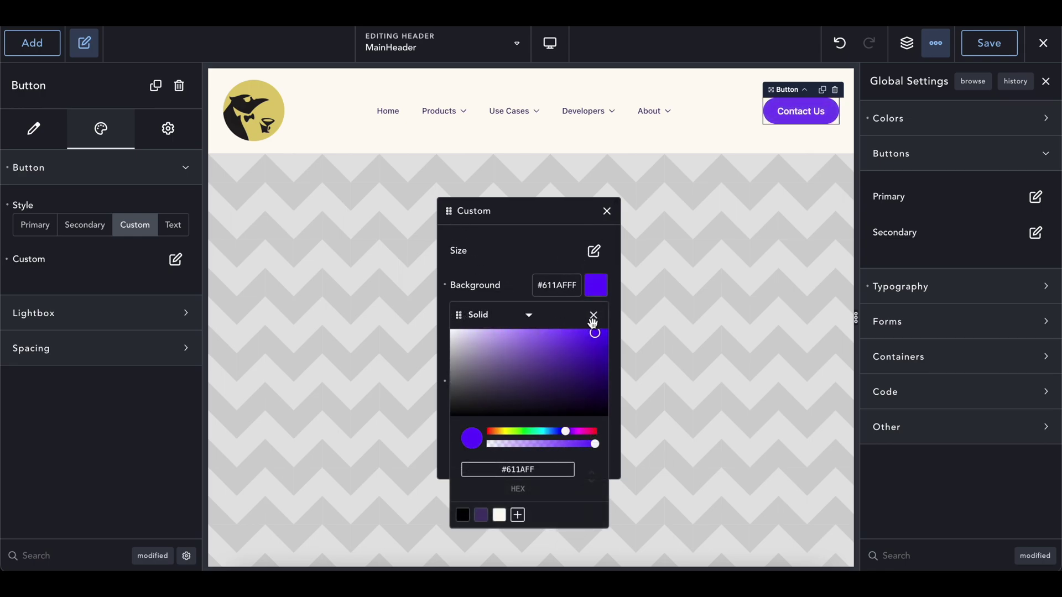
click(607, 211)
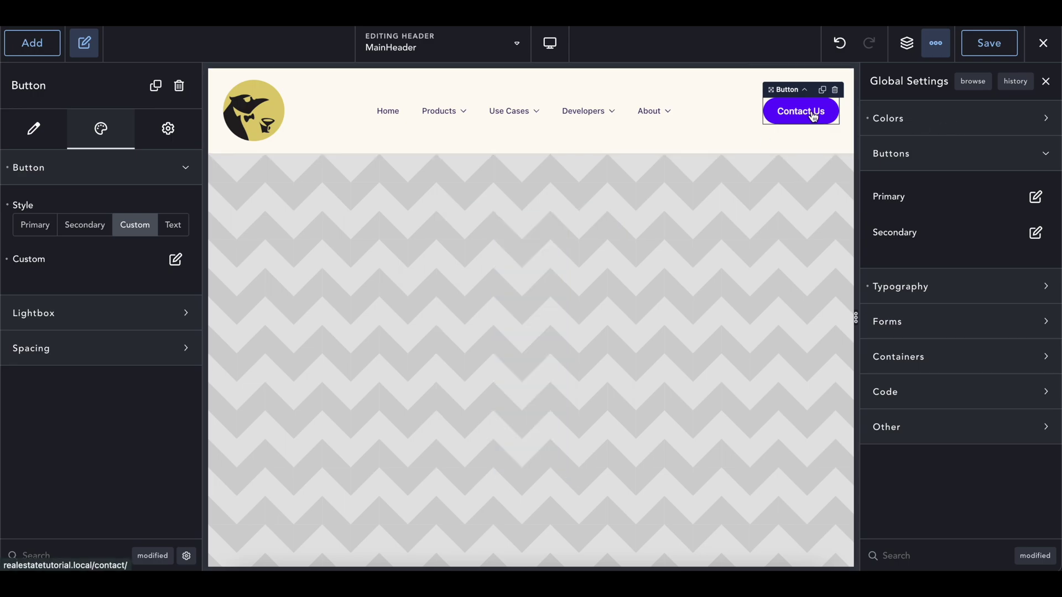
Close the global settings and save the MainHeader.
click(905, 152)
click(936, 154)
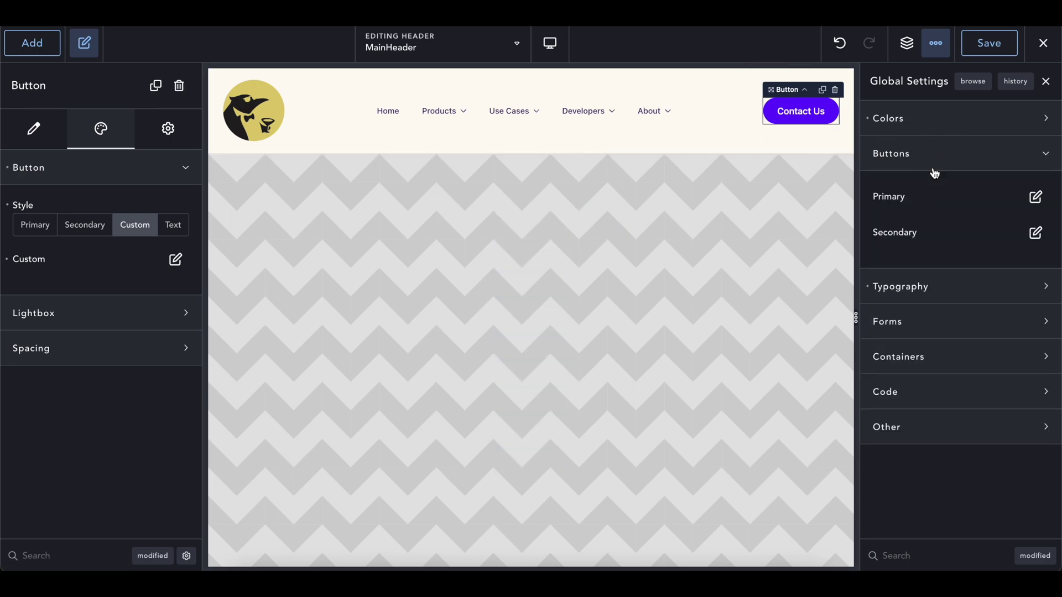
click(934, 166)
click(936, 43)
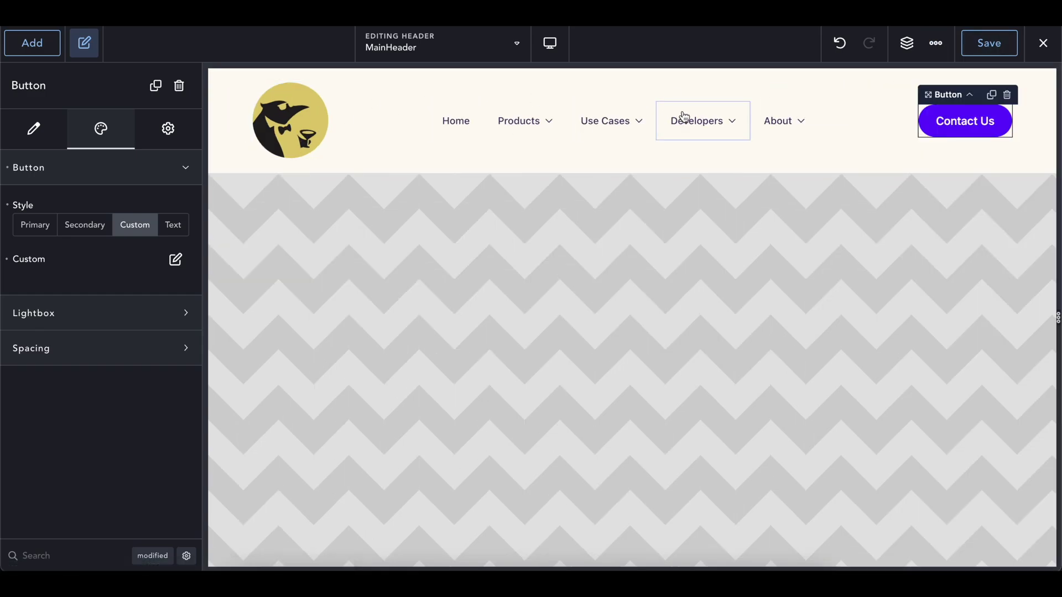
click(870, 144)
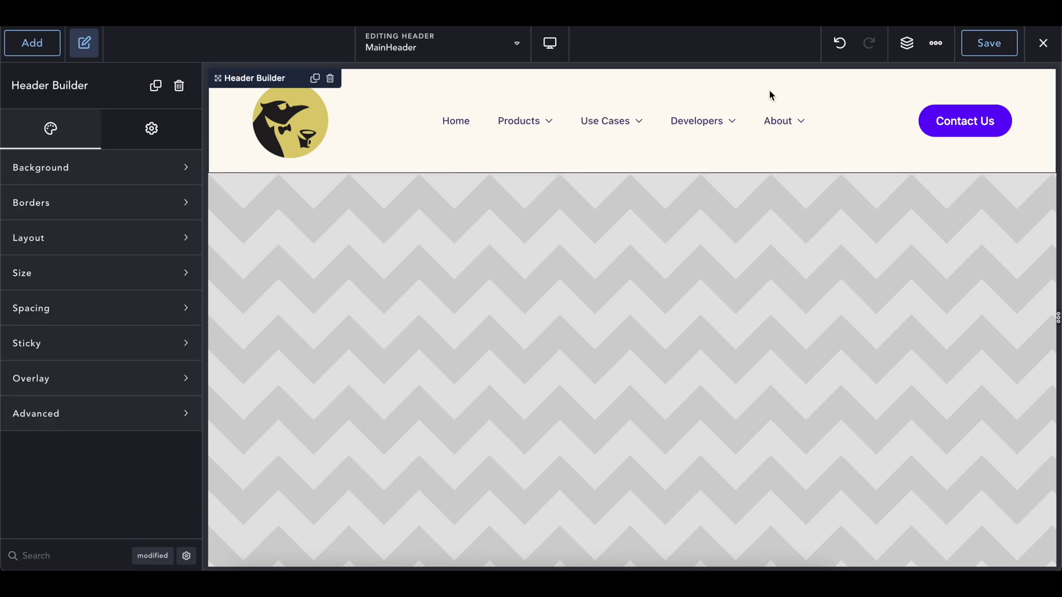
click(984, 49)
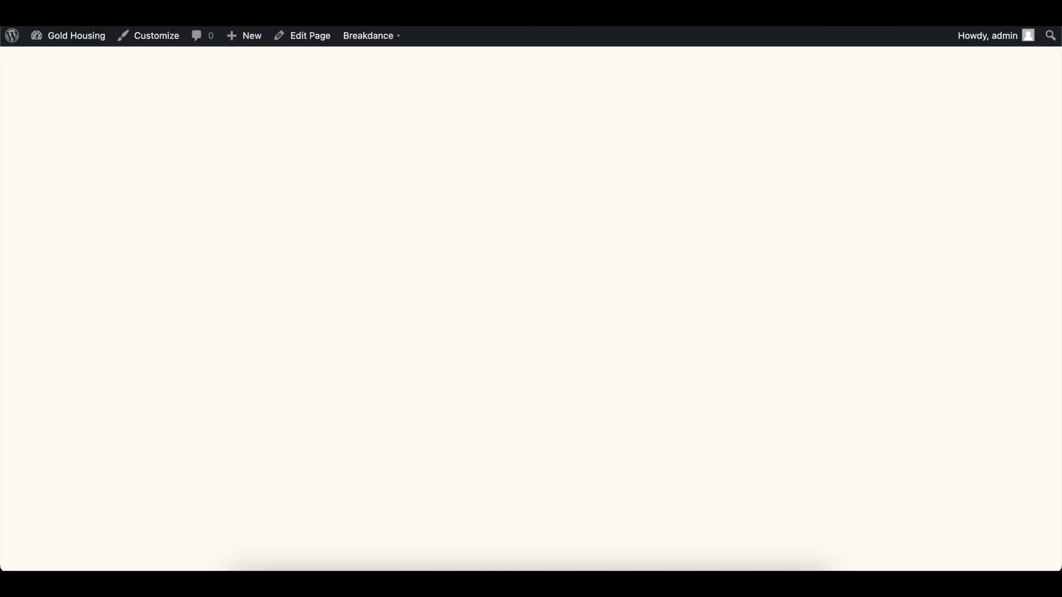
Check the saved header's navigation dropdowns on the live page.
mouse_move(386, 100)
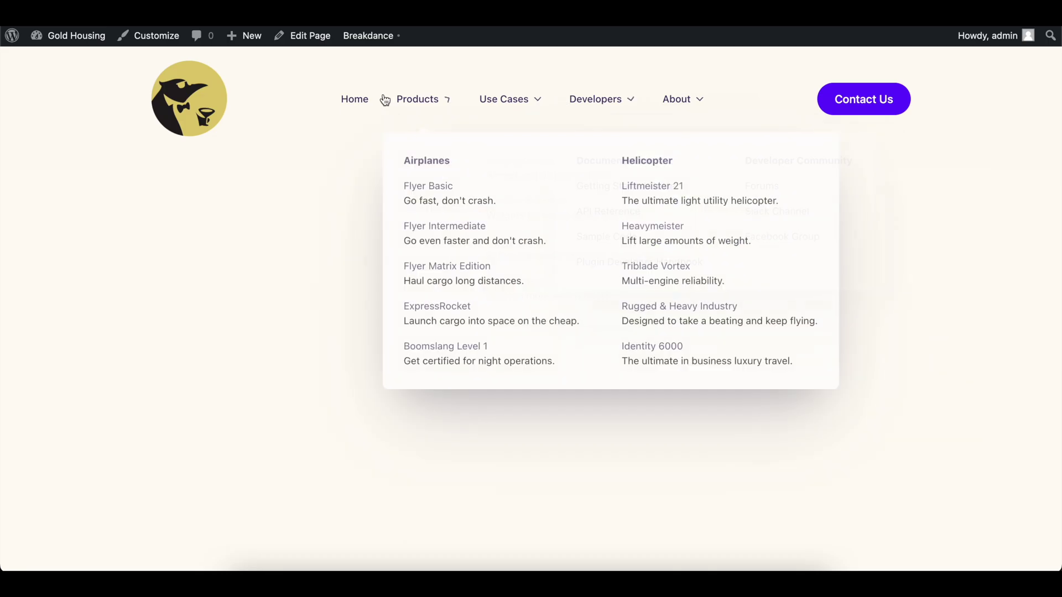
mouse_move(464, 100)
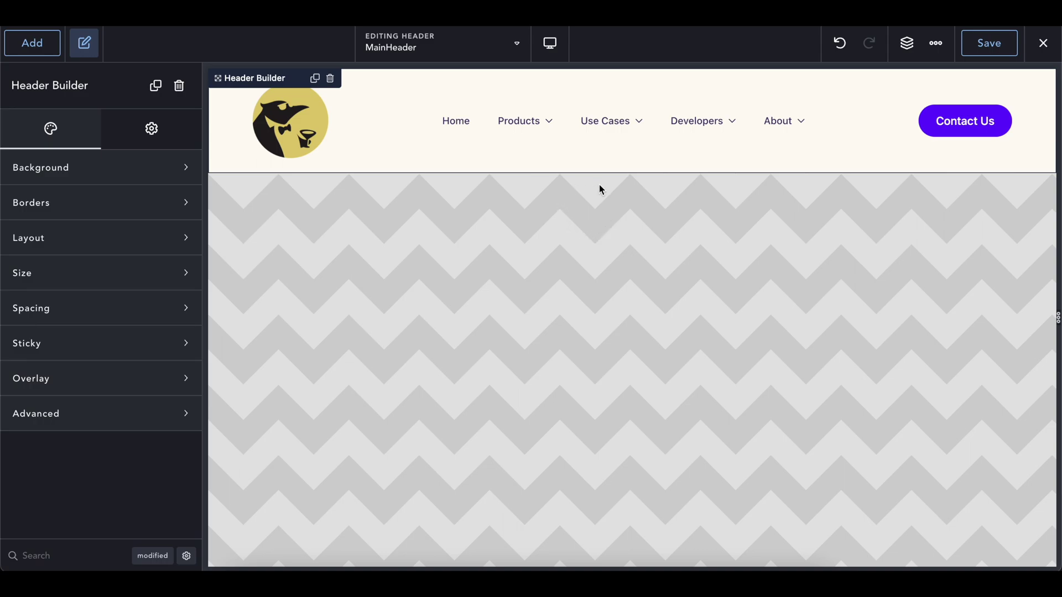
Preview the header at the Tablet Landscape breakpoint and expand and collapse its mobile menu.
click(548, 46)
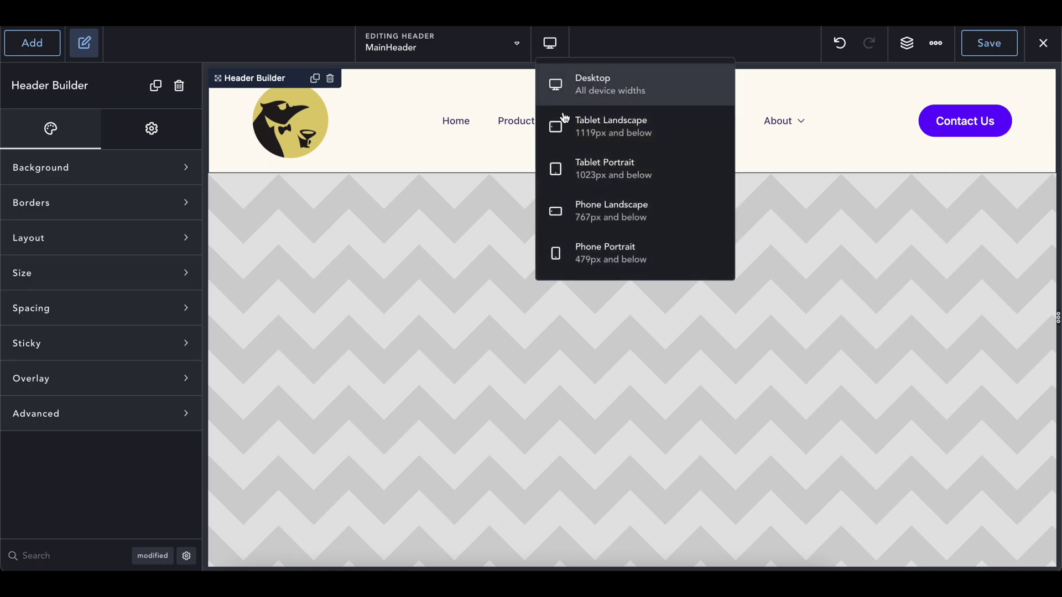
click(583, 141)
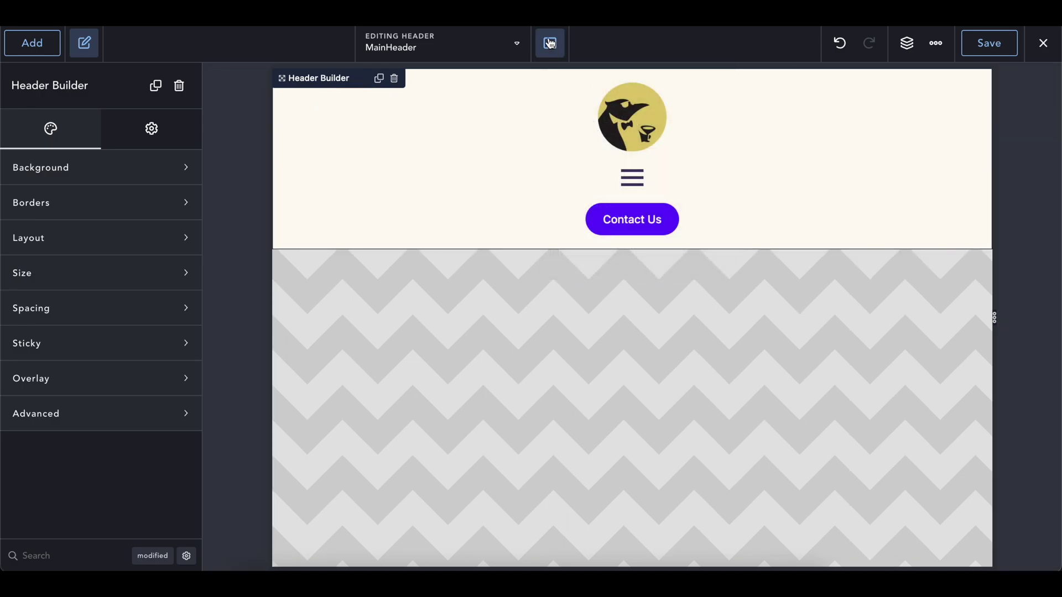
click(631, 189)
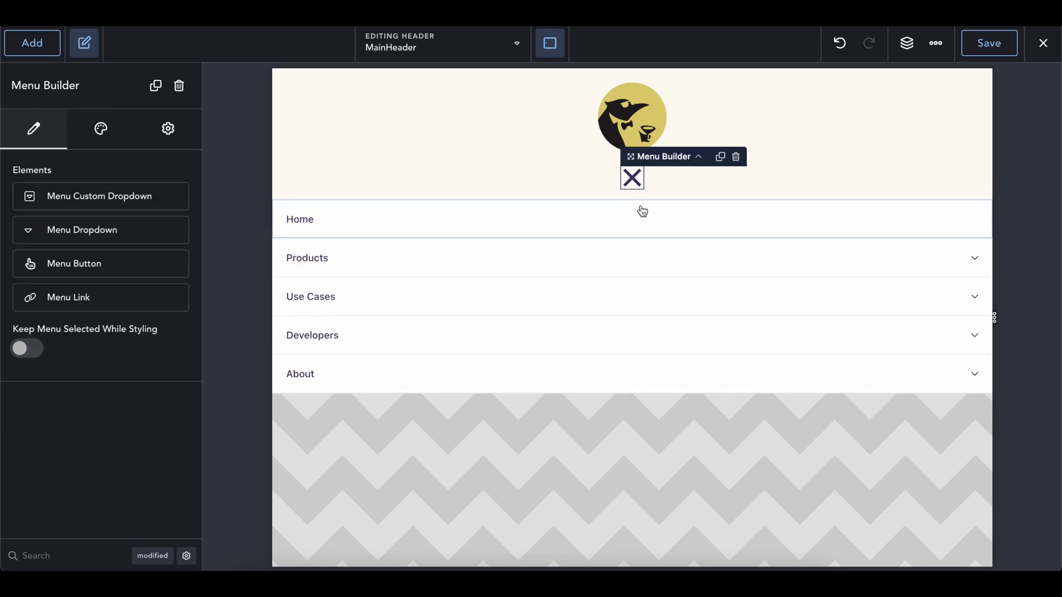
click(635, 181)
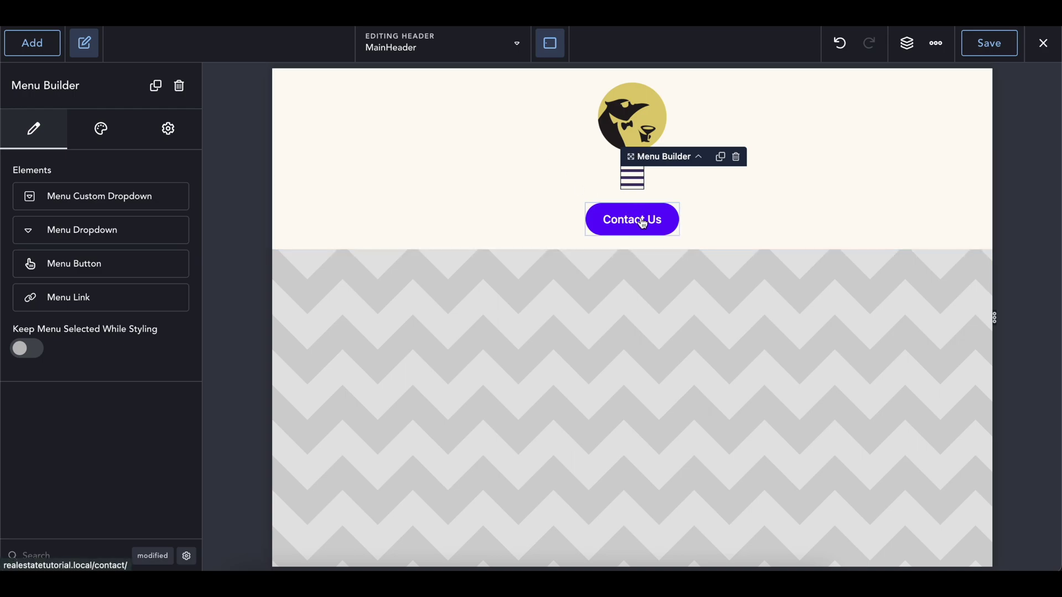
click(578, 180)
Preview the header at the Phone Portrait breakpoint and return to the Desktop view.
click(549, 44)
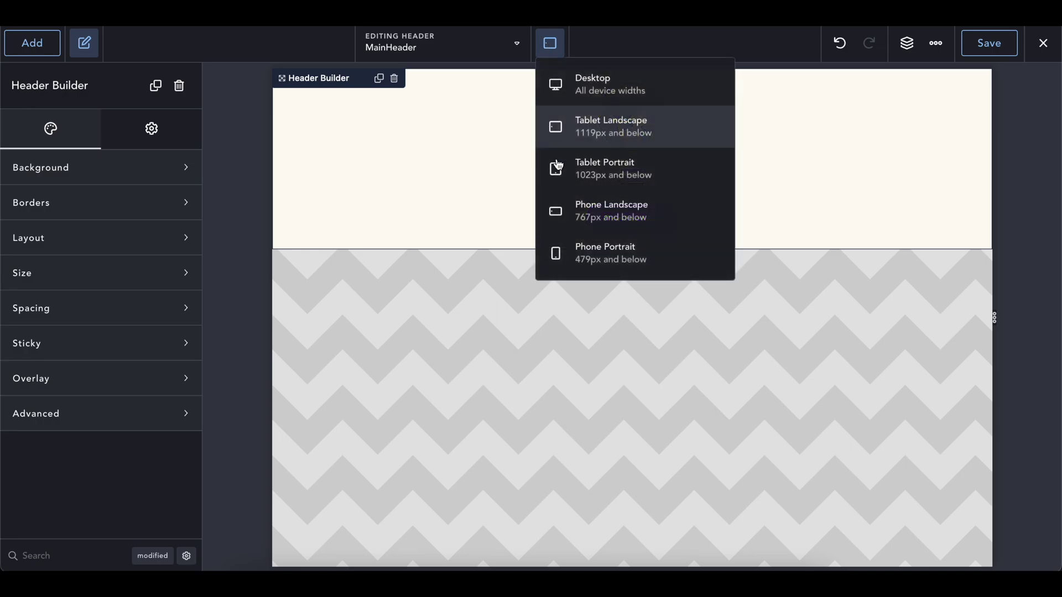
click(564, 261)
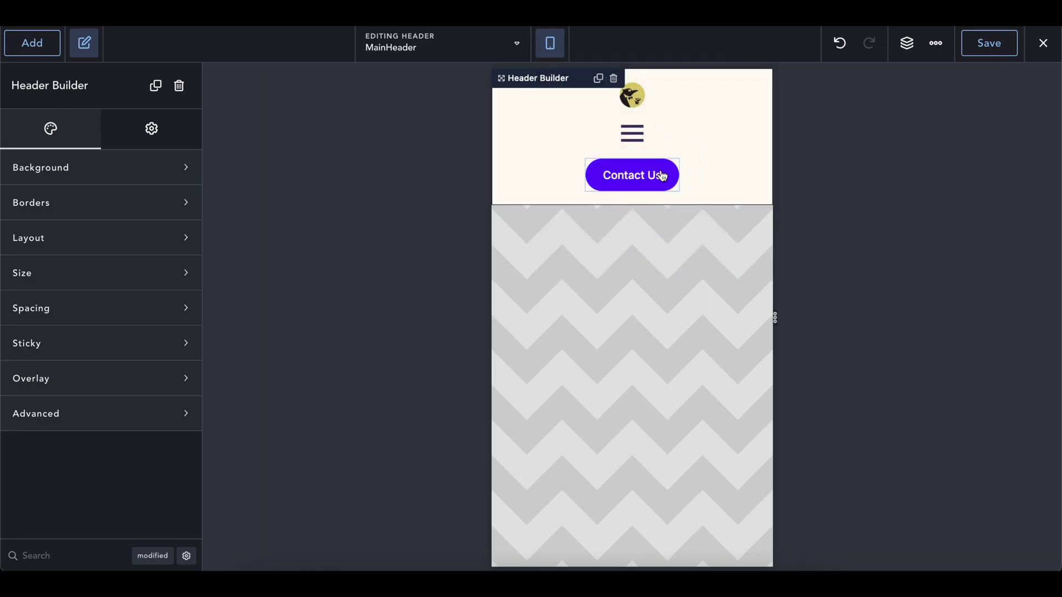
click(549, 45)
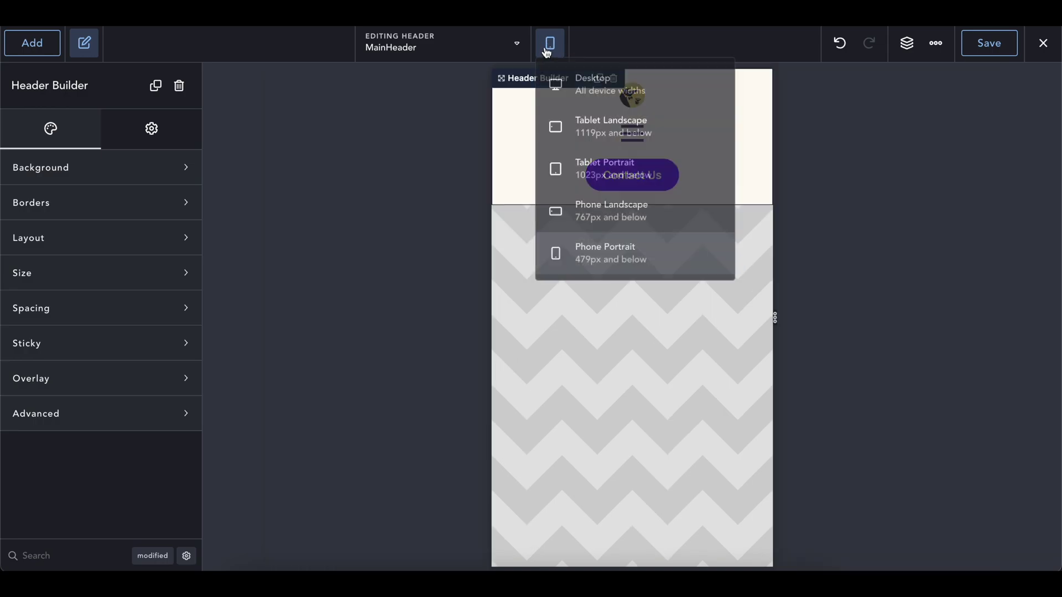
click(650, 318)
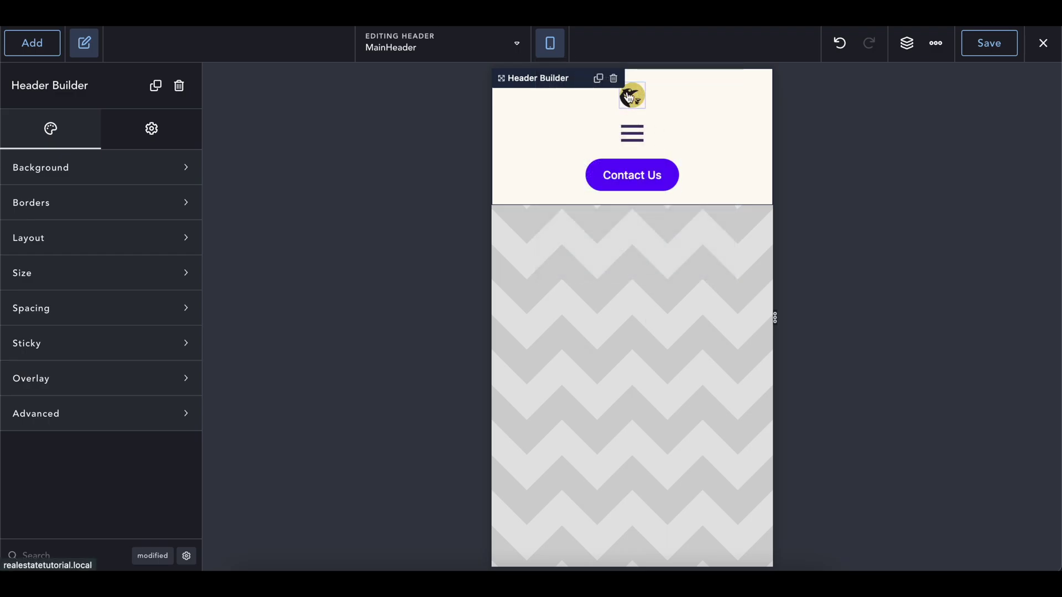
click(550, 42)
click(553, 92)
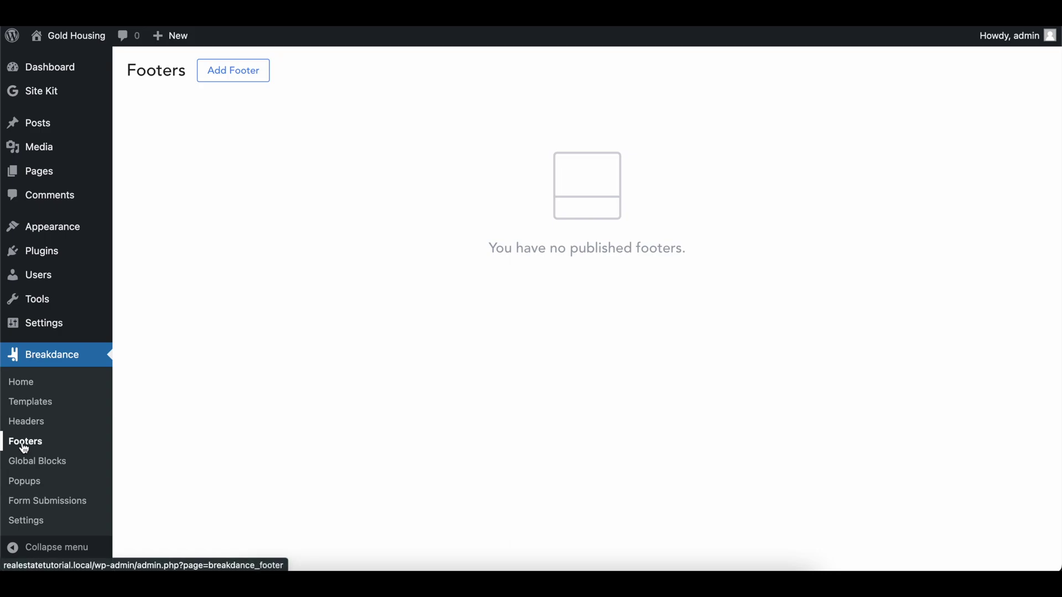
Add a footer titled "MainFooter" that applies Everywhere and open it in the editor.
click(242, 70)
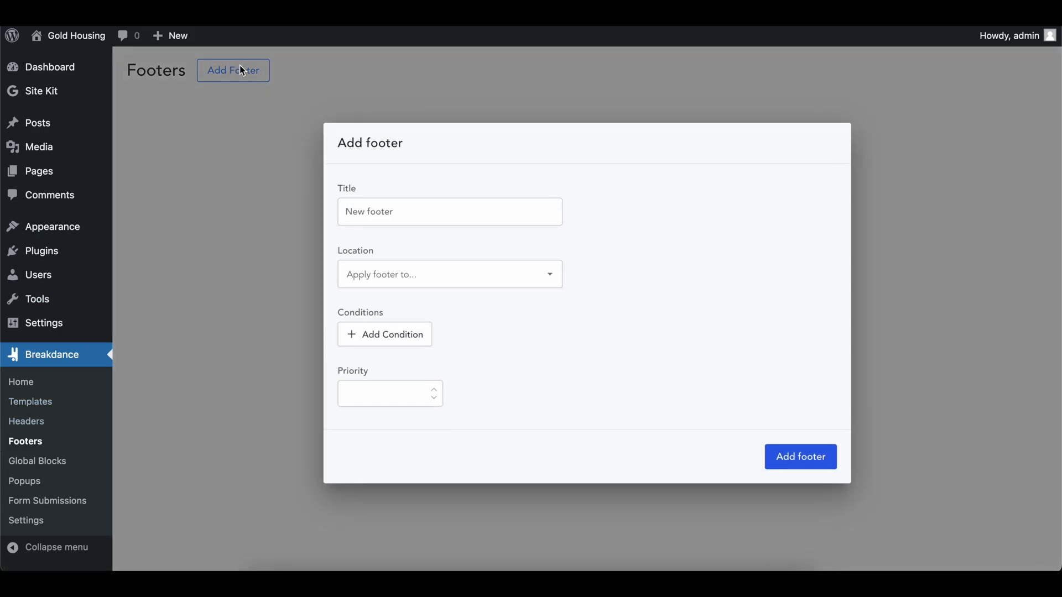
click(432, 208)
text(MainFooter)
click(462, 274)
click(424, 308)
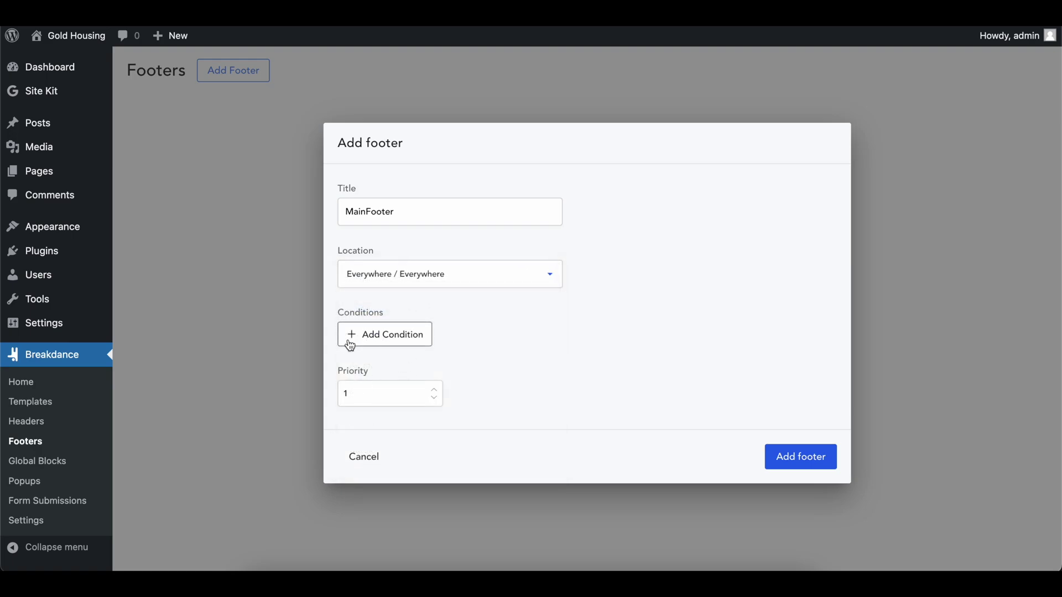
click(782, 456)
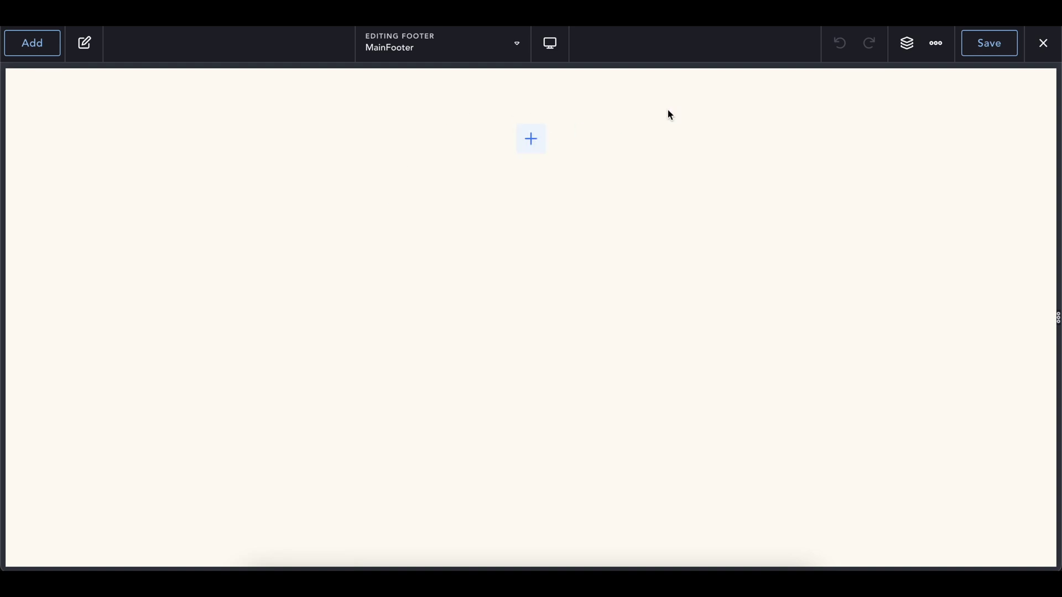
Show the element structure, add a Header Builder to the footer and place a Text element inside it.
click(907, 43)
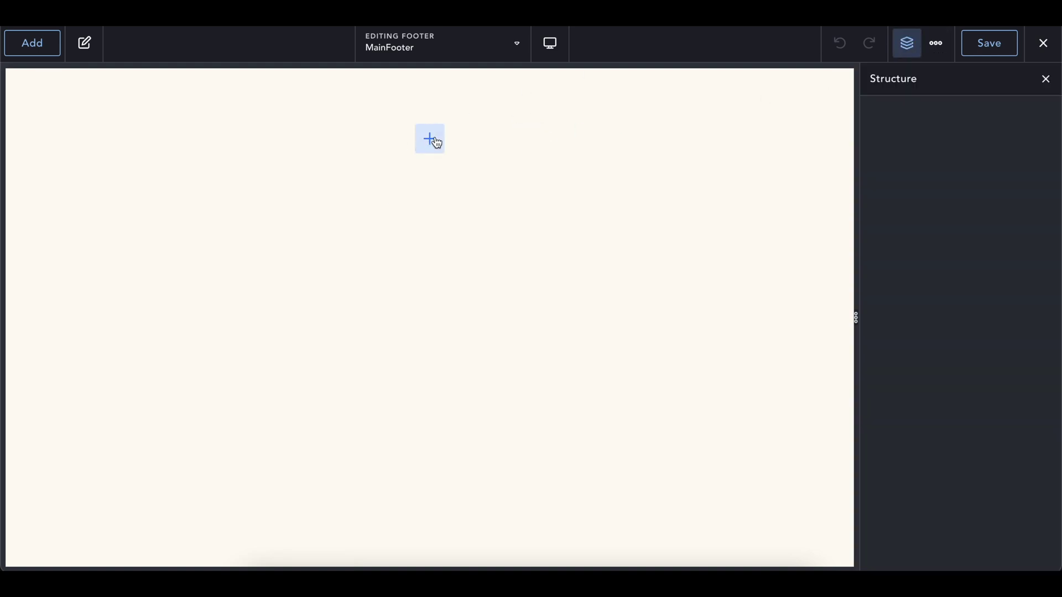
click(431, 139)
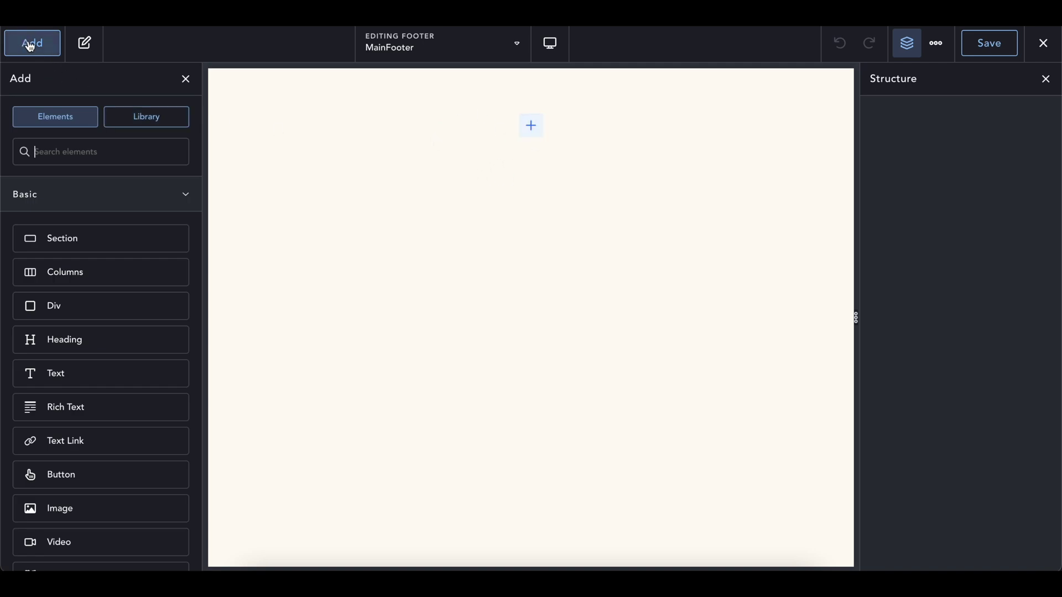
text(header)
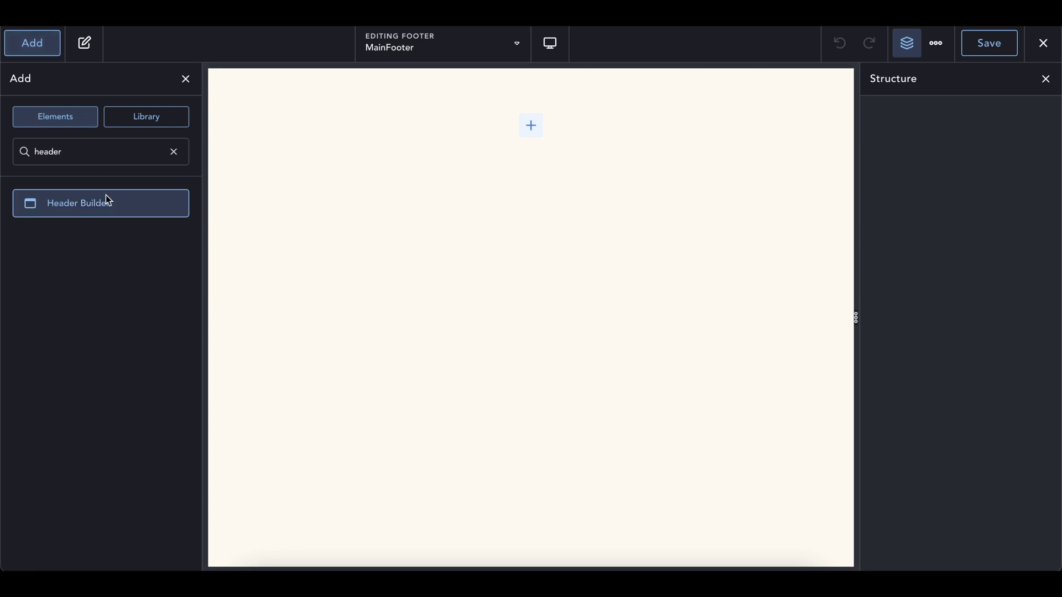
click(94, 211)
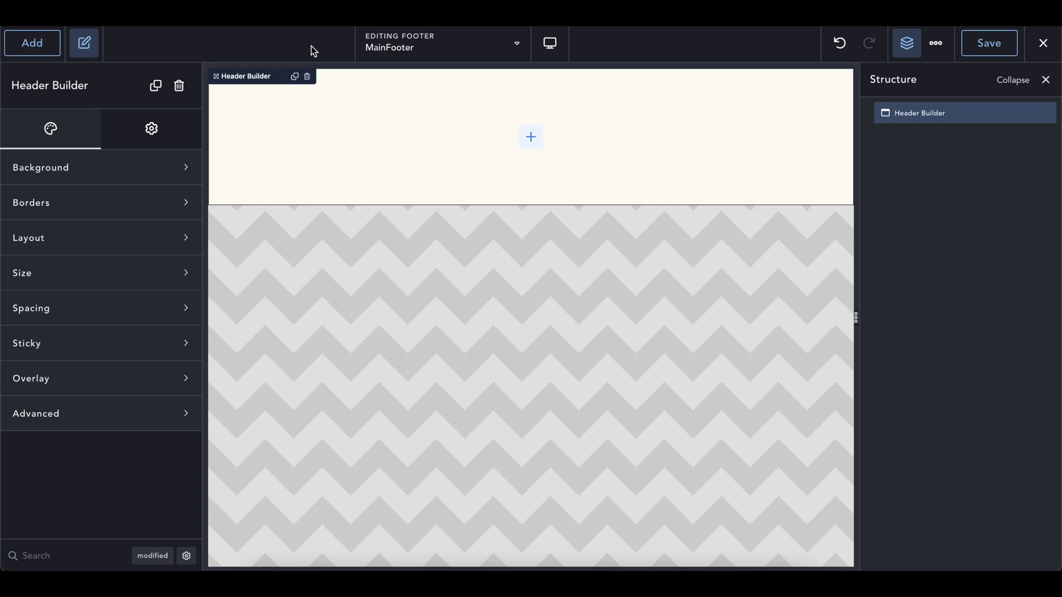
click(35, 50)
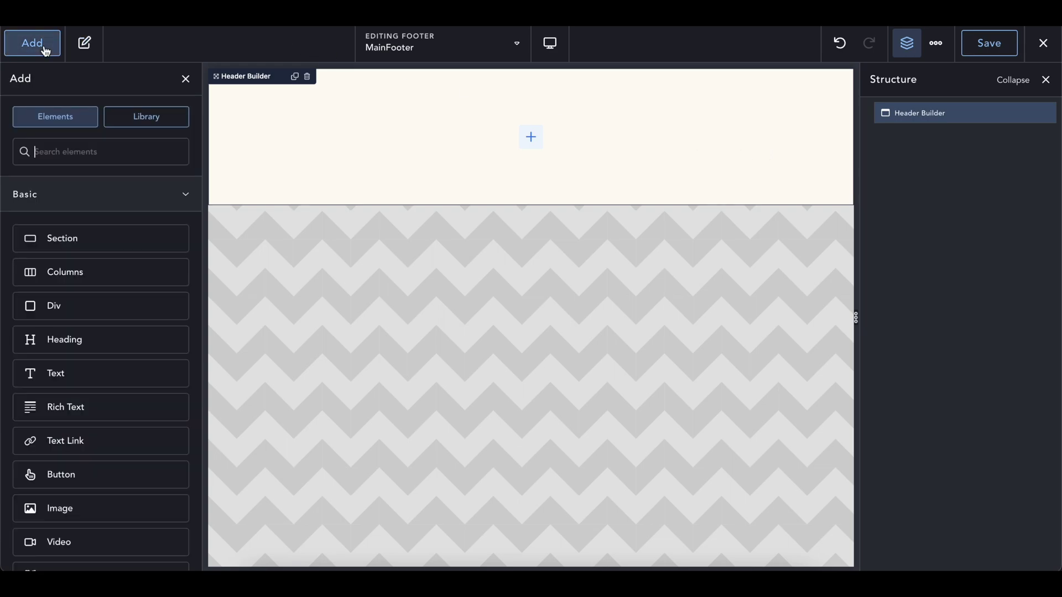
click(60, 374)
Add a Text Link element after the text in the Header Builder.
click(35, 43)
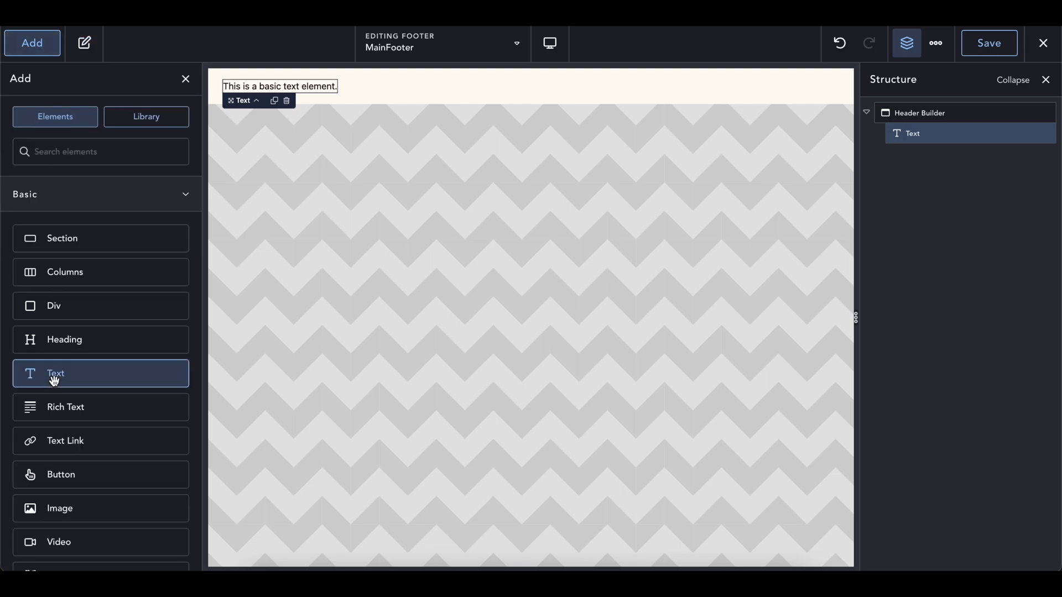
click(82, 152)
text(link)
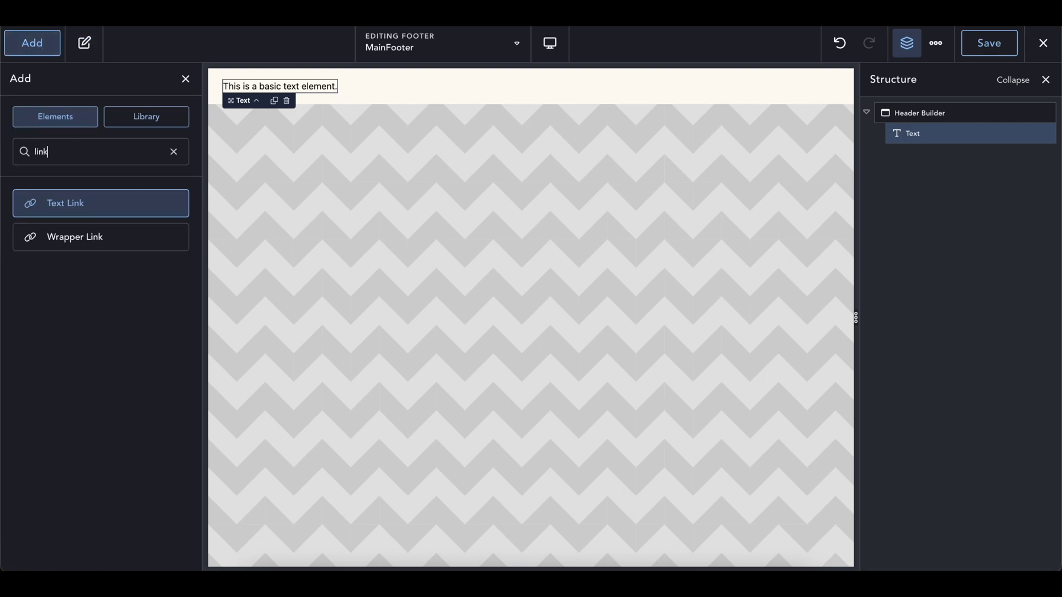
click(62, 202)
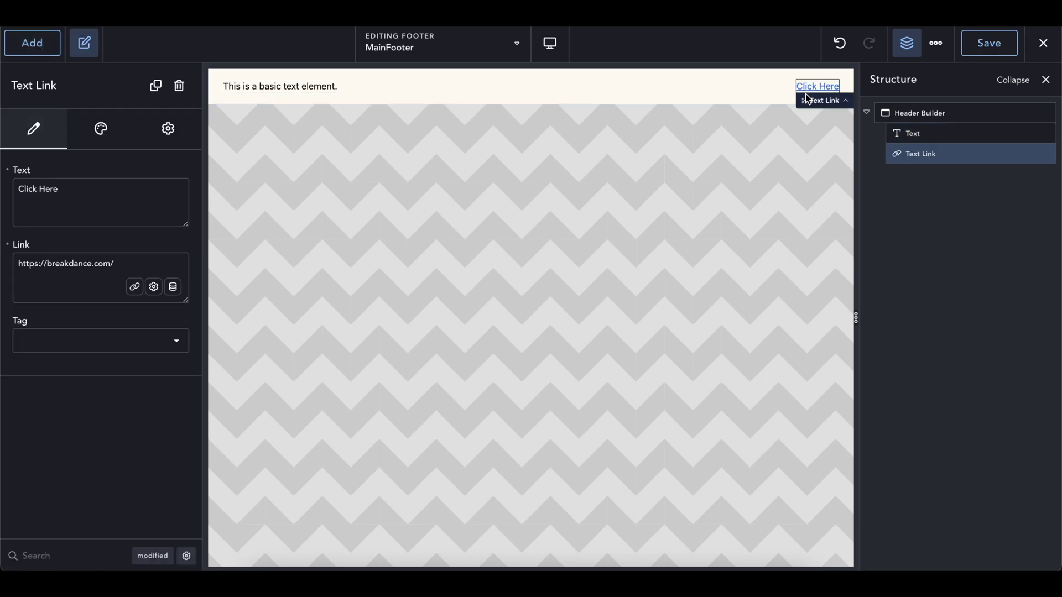
Add a Social Icons element as the last item in the footer's Header Builder.
click(32, 42)
text(dovi)
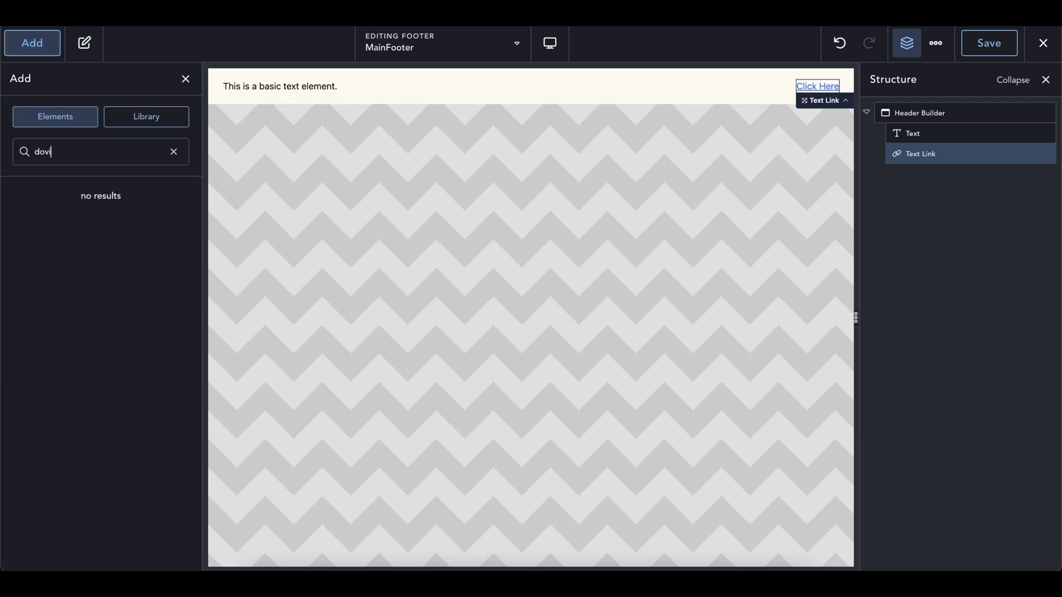
key(super+s)
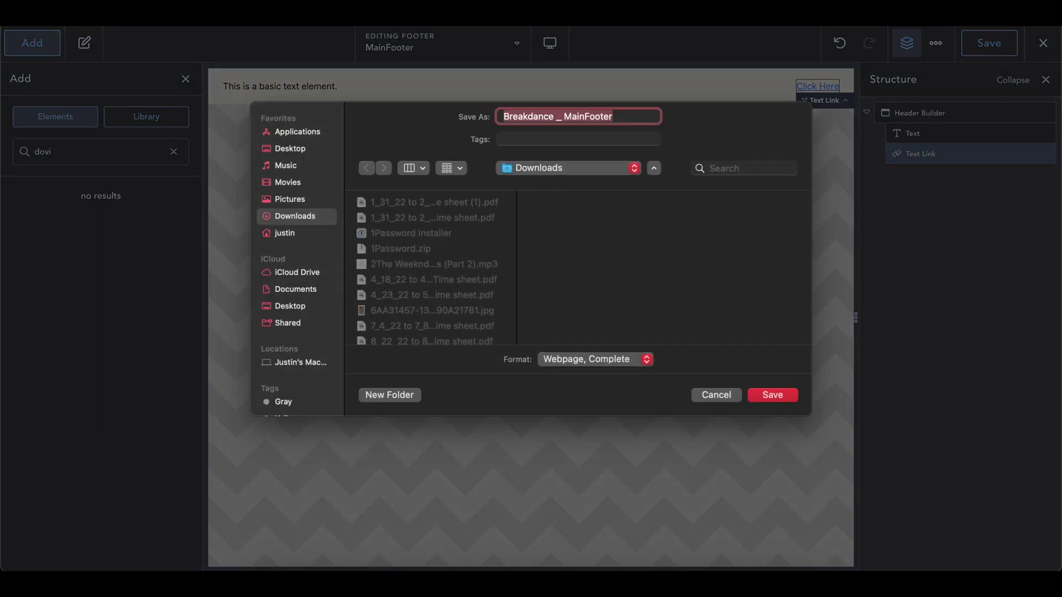
key(Escape)
key(super+a)
text(soci)
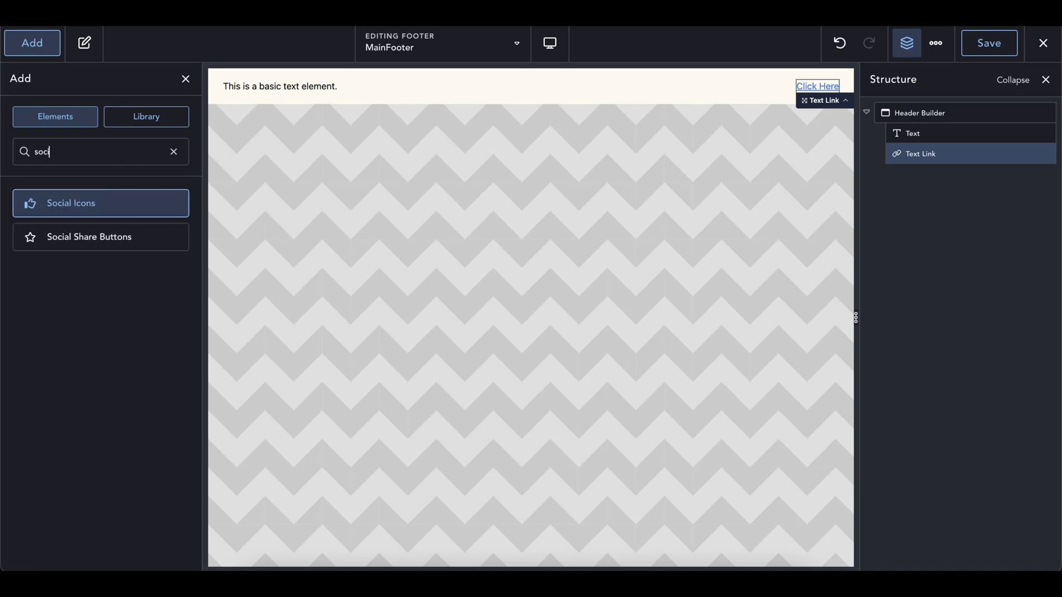
click(59, 209)
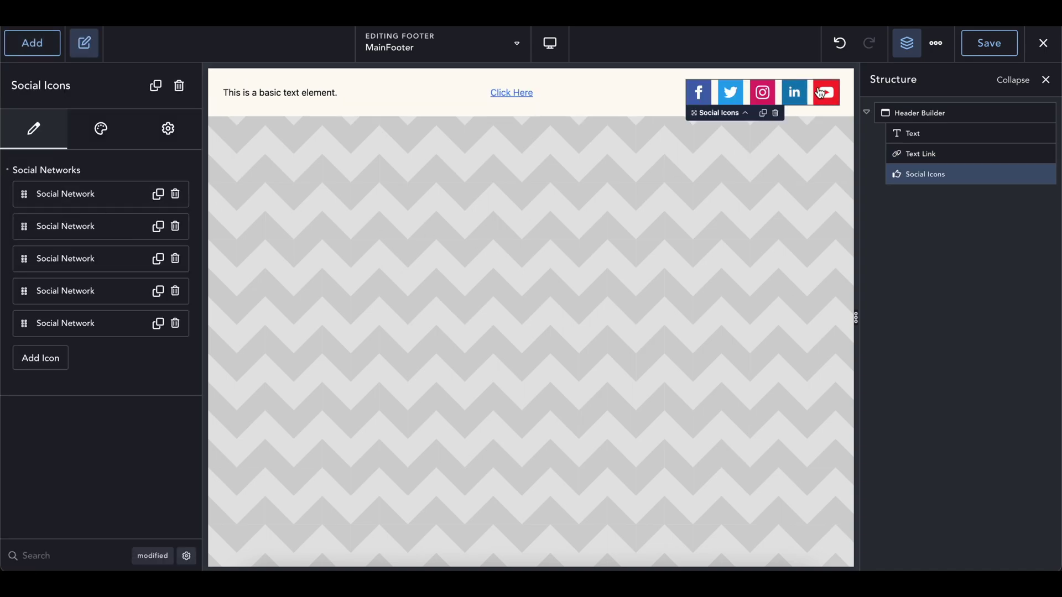
click(583, 90)
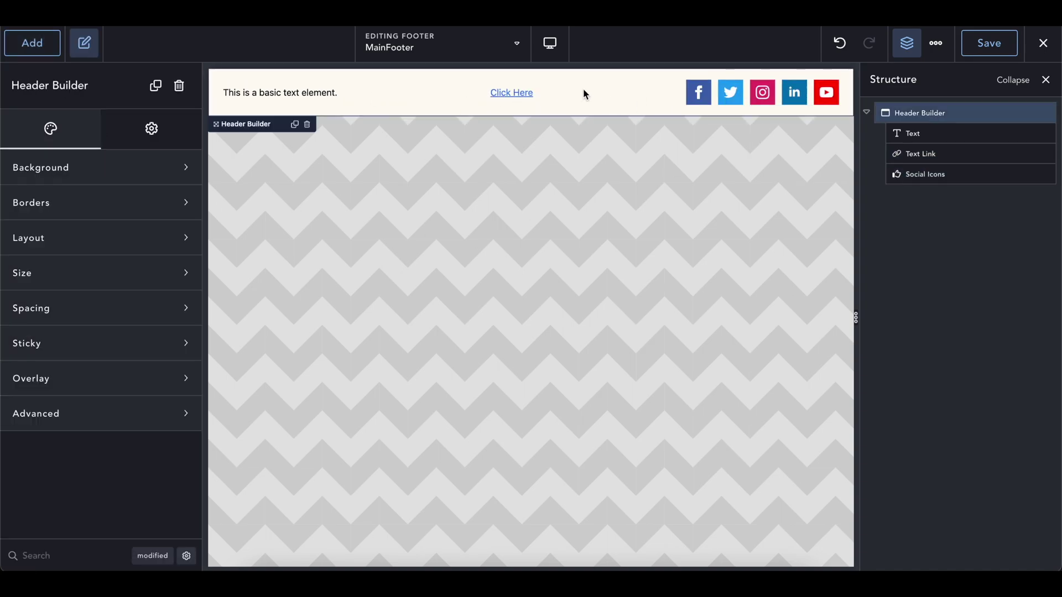
Set the first text element's content to "Copyright © 2022 Gold Penguin".
triple_click(266, 95)
triple_click(118, 194)
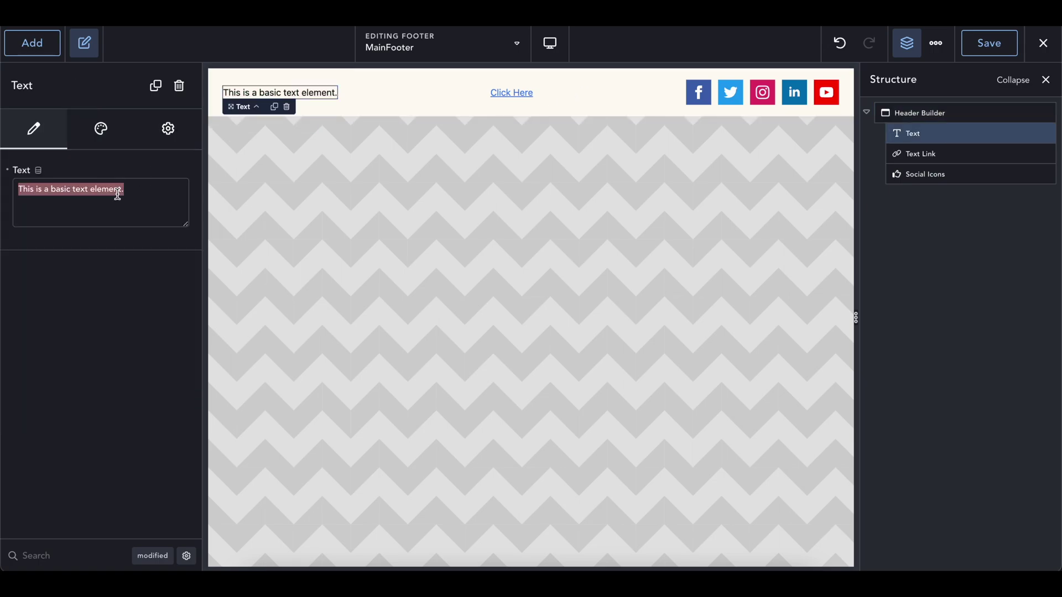
text(Copyright ©)
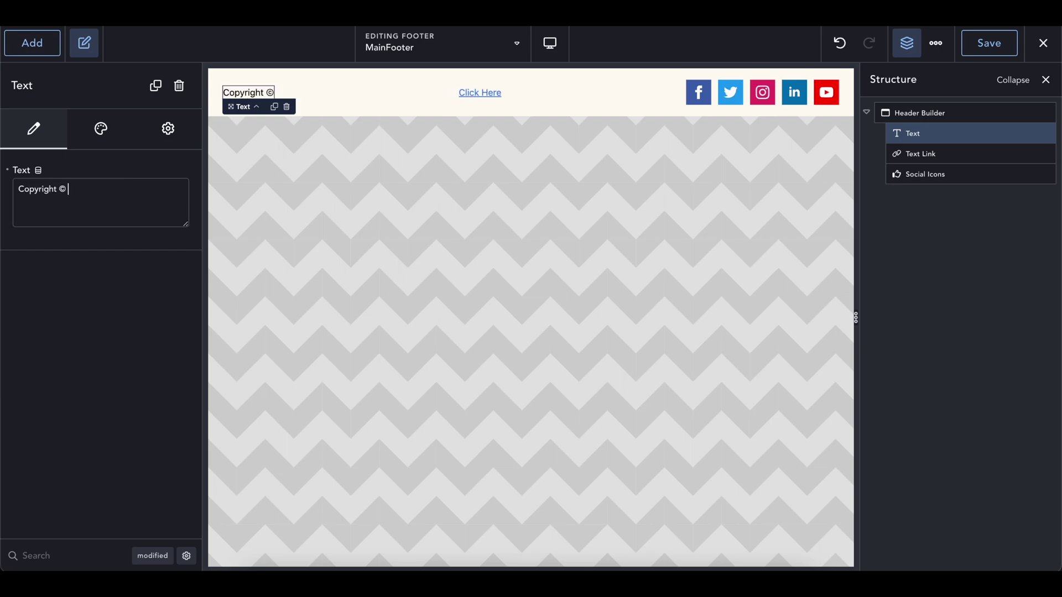
text( 2022)
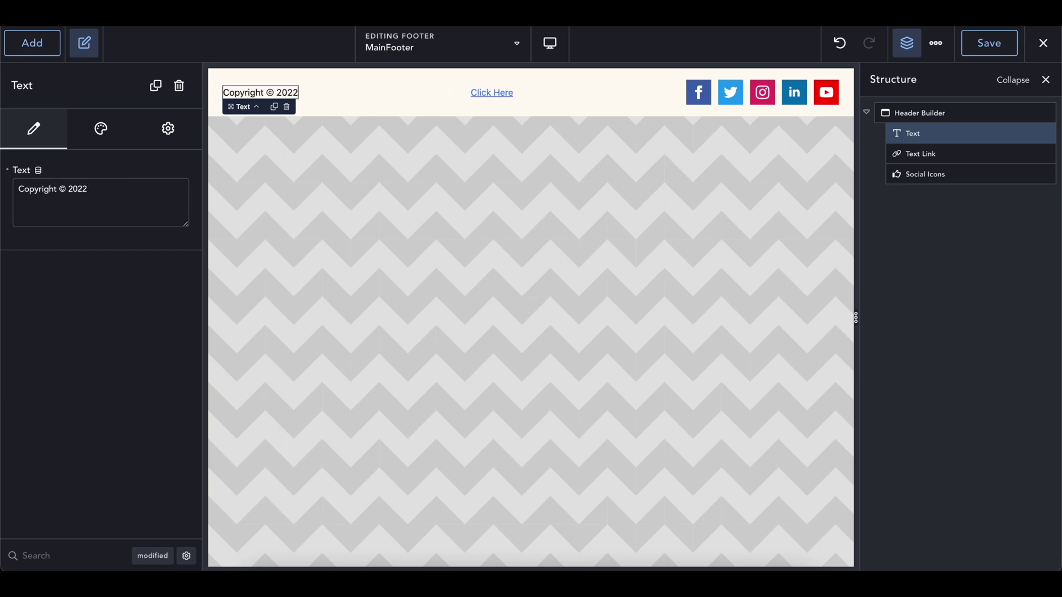
text( Gold Penguin)
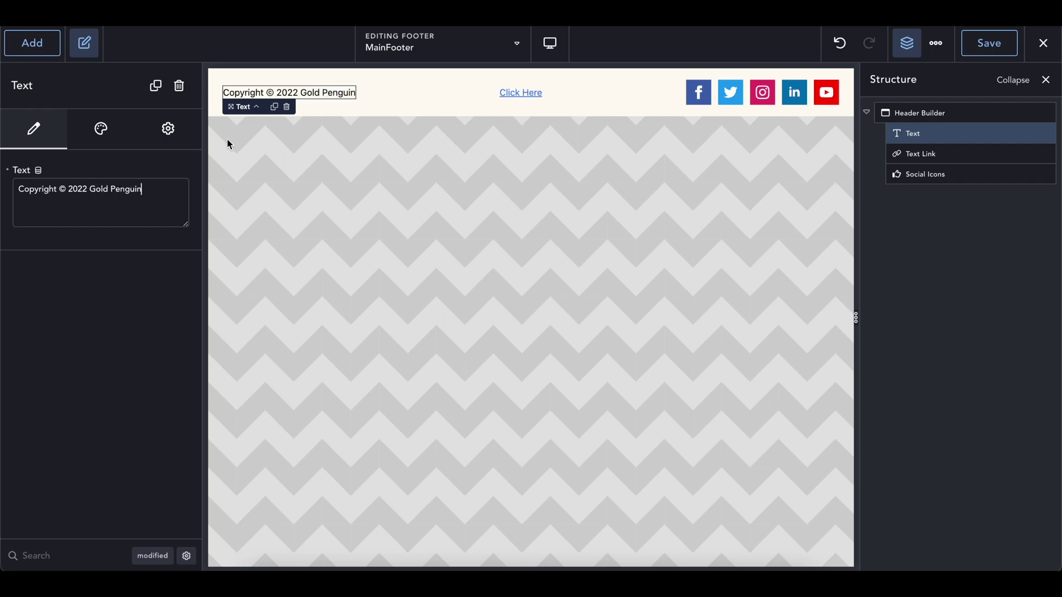
Change the text link's wording to "Made with <3 by Gold Penguin".
click(531, 99)
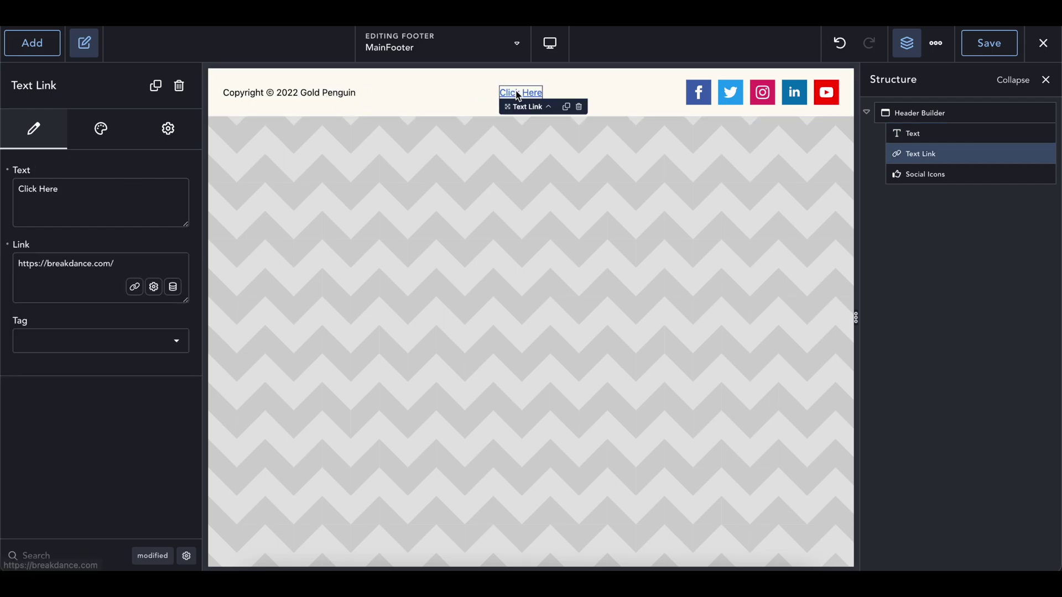
triple_click(85, 201)
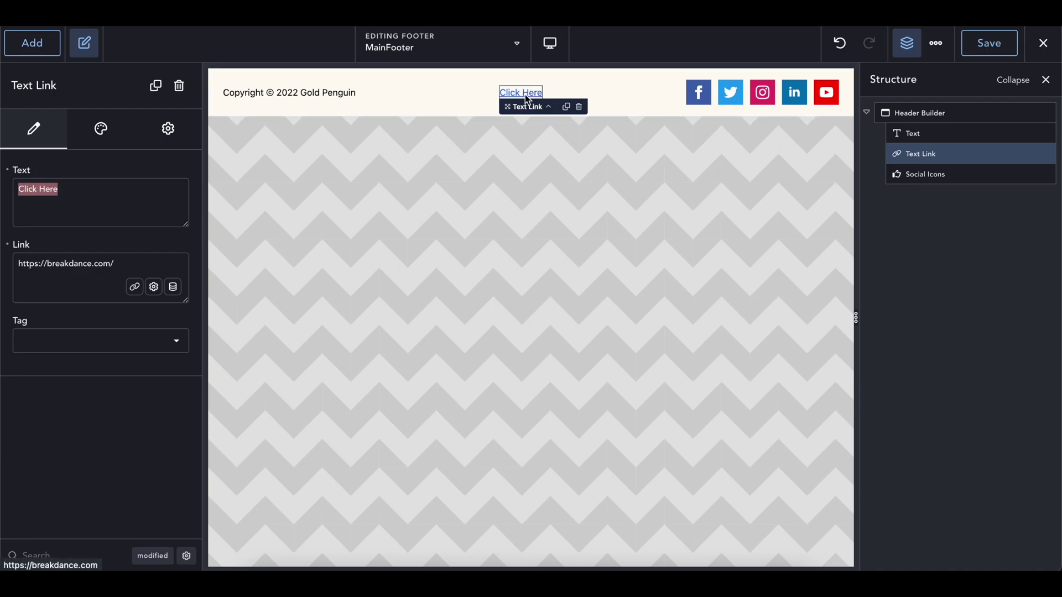
text(Made with <3)
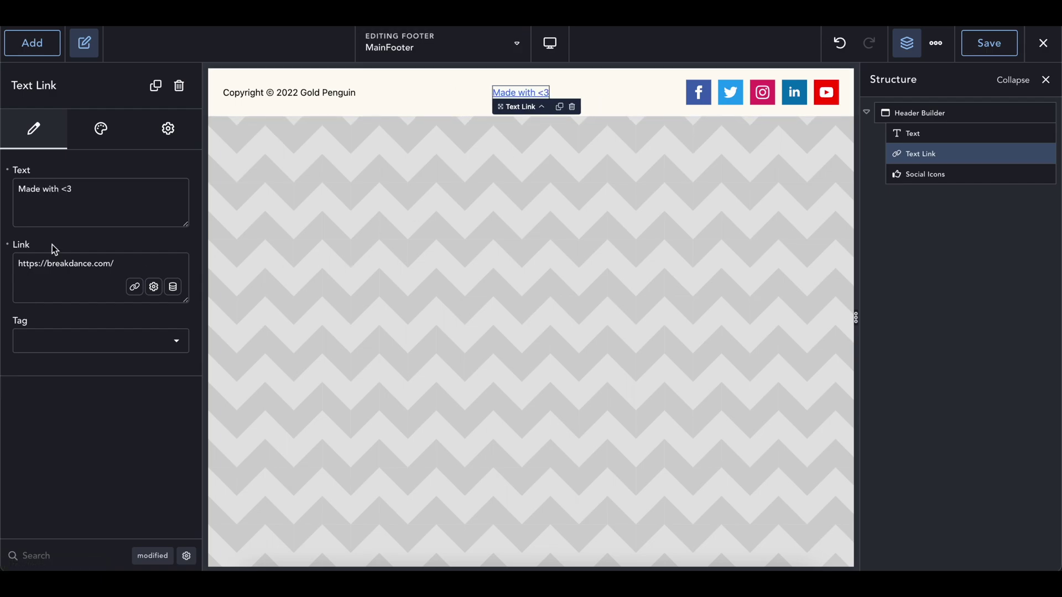
text( by Gold)
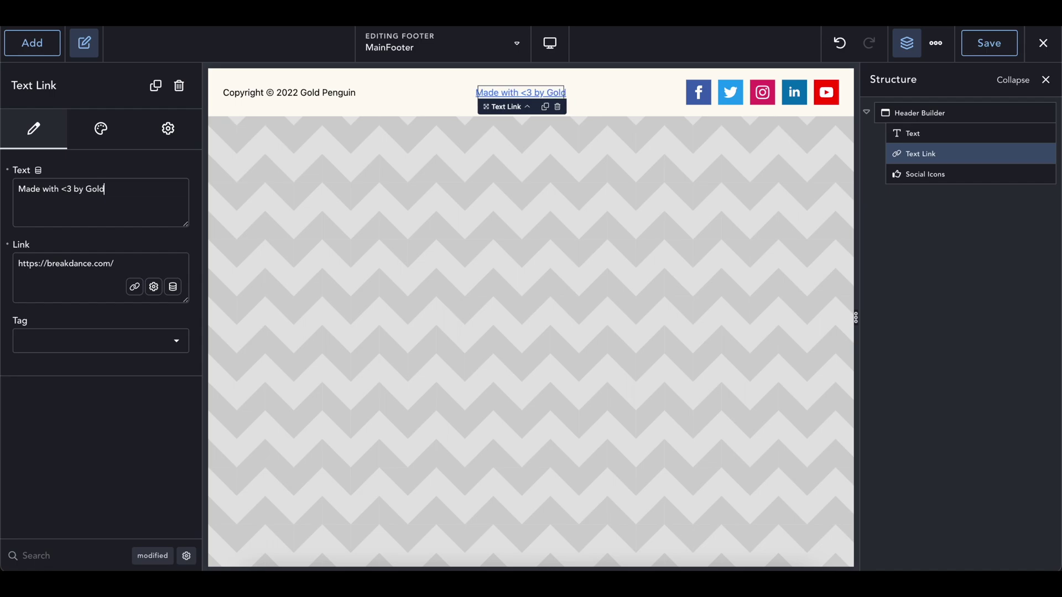
text( Penguin)
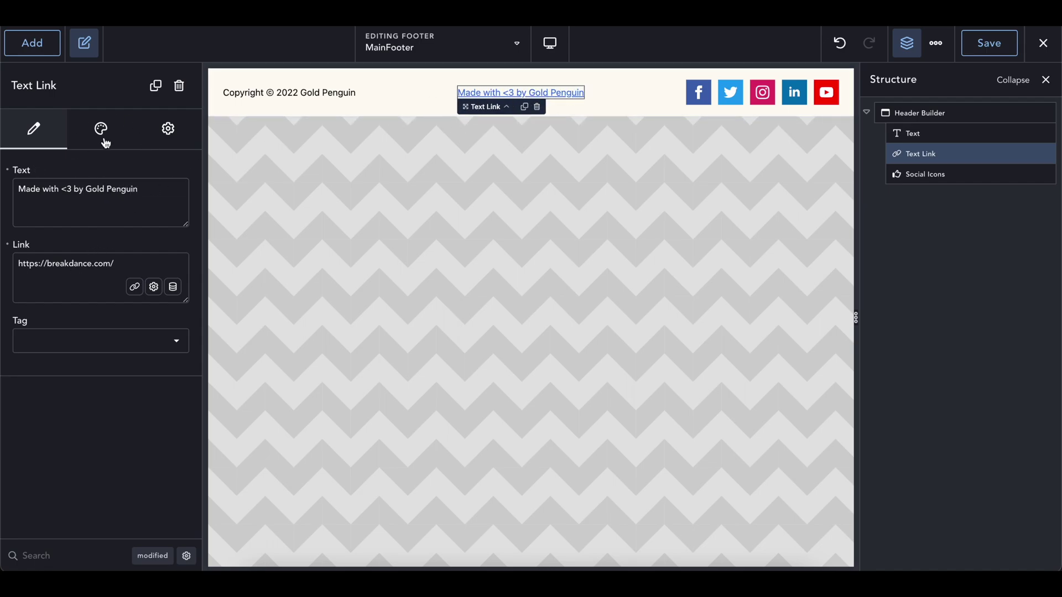
click(95, 268)
drag(50, 266, 142, 264)
text(goldpeng)
click(597, 93)
click(568, 97)
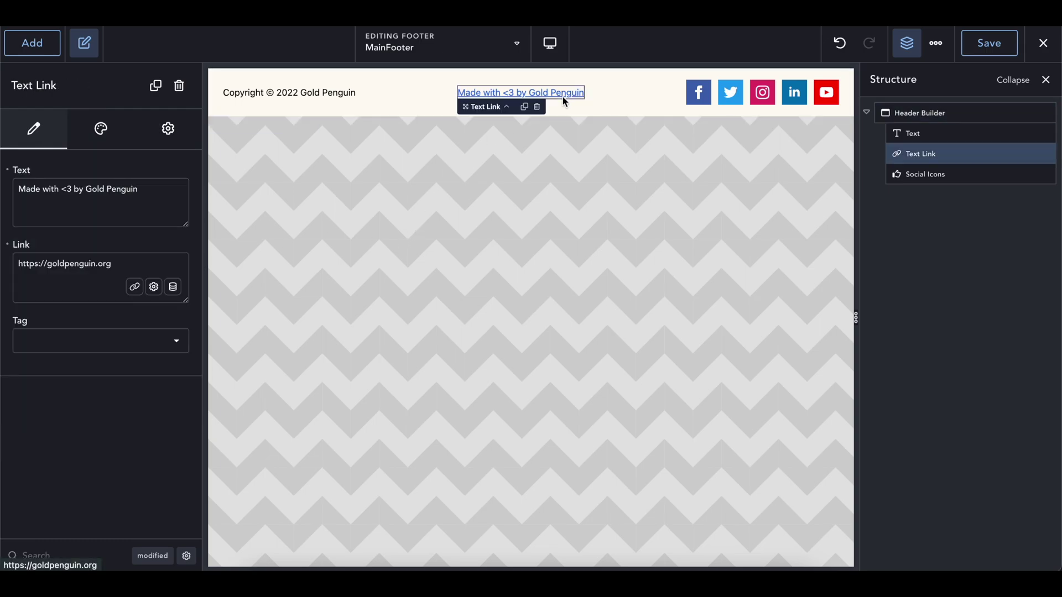
Replace the <3 in the text link with a yellow heart emoji.
click(516, 95)
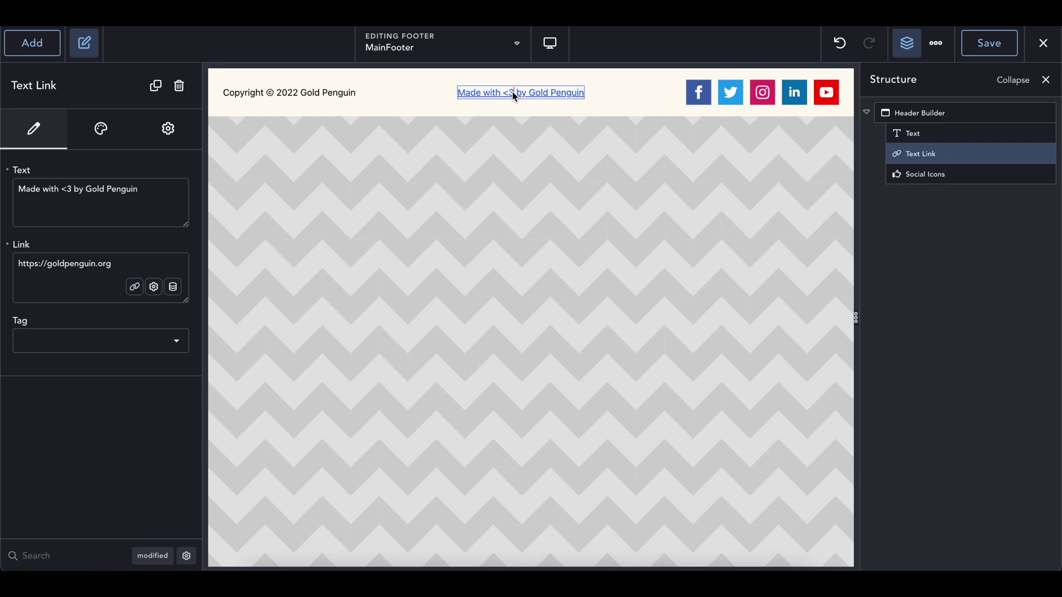
key(ctrl+super+space)
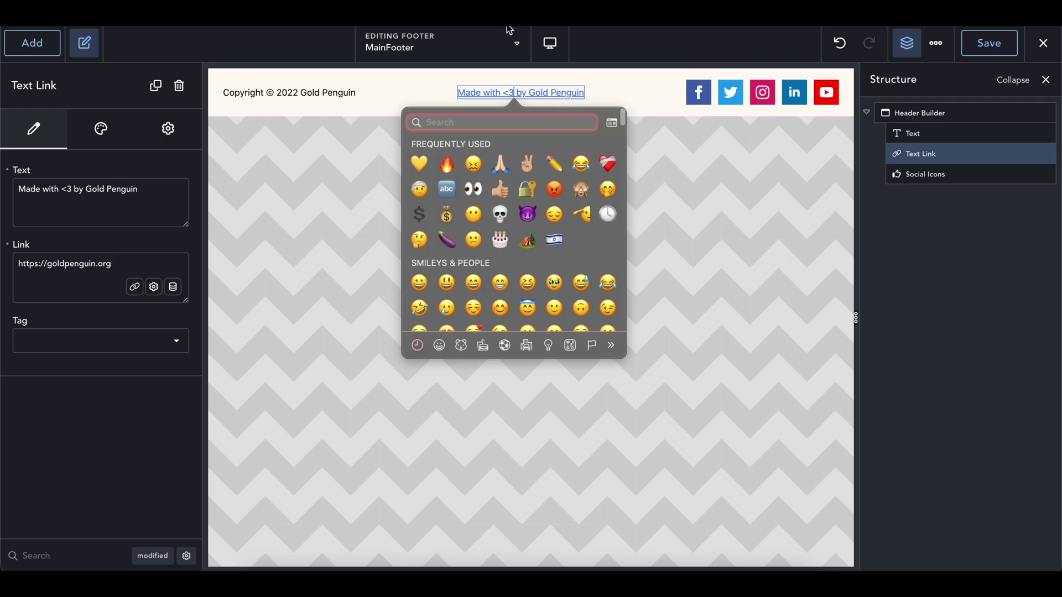
click(419, 164)
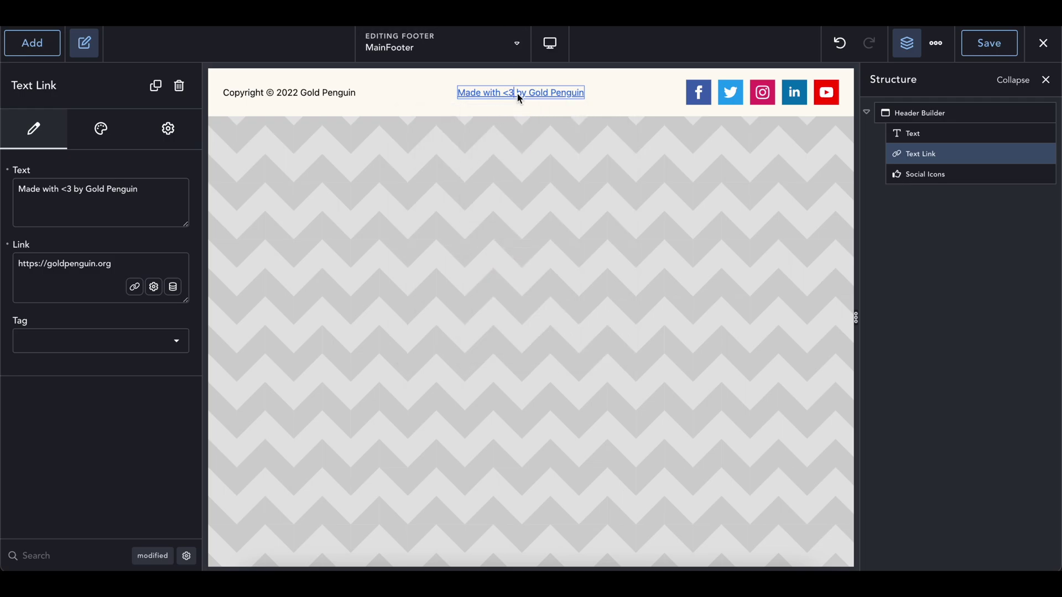
key(Left)
key(BackSpace)
key(BackSpace)
click(589, 95)
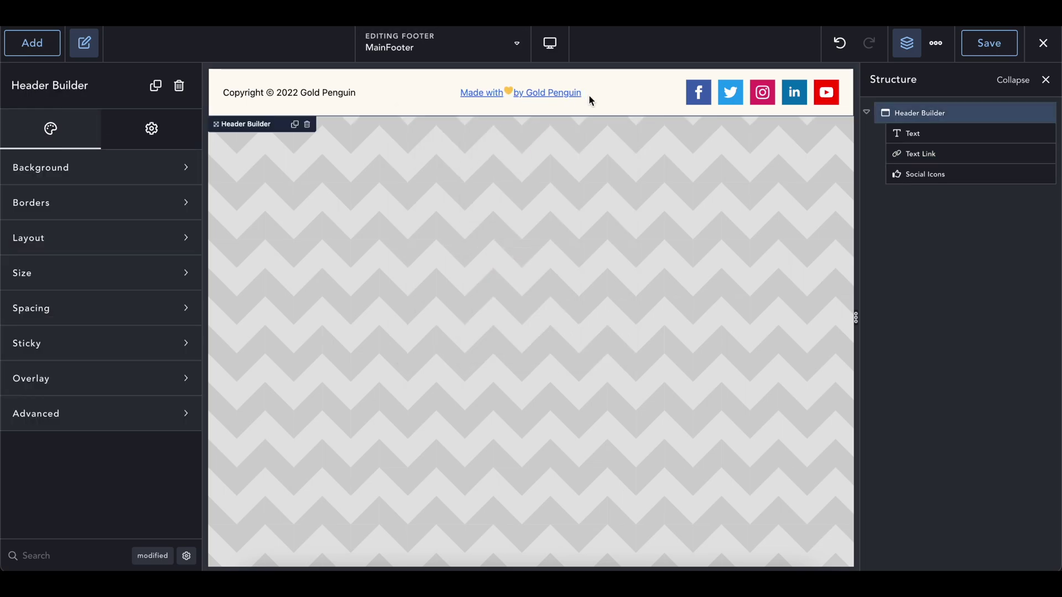
Replace the text link's emoji markup and wording with the plain text "Made with <3 by".
click(522, 94)
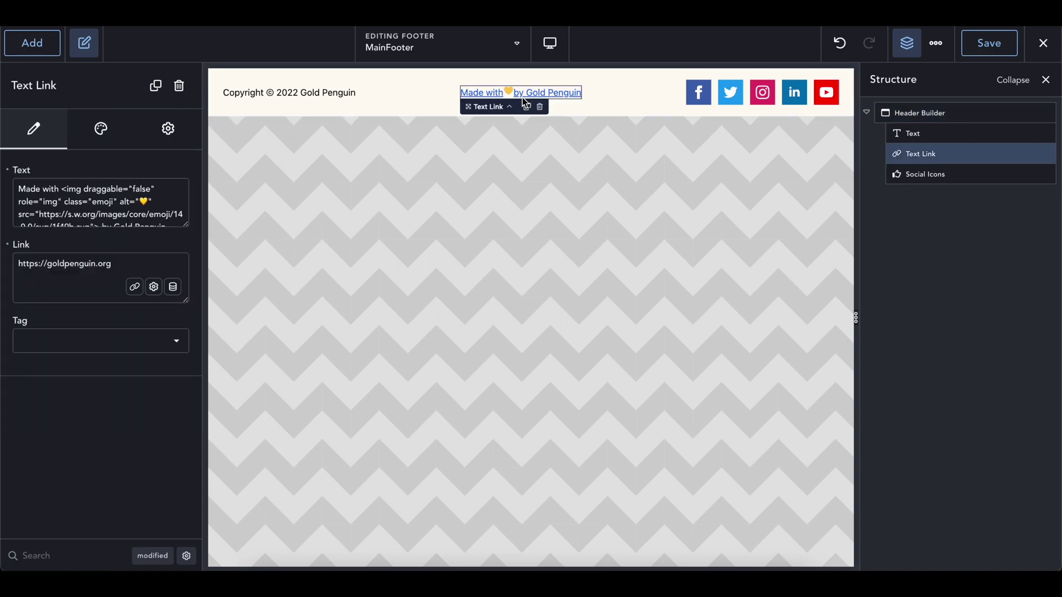
scroll(138, 204, down, 2)
scroll(139, 204, up, 2)
click(645, 104)
click(523, 94)
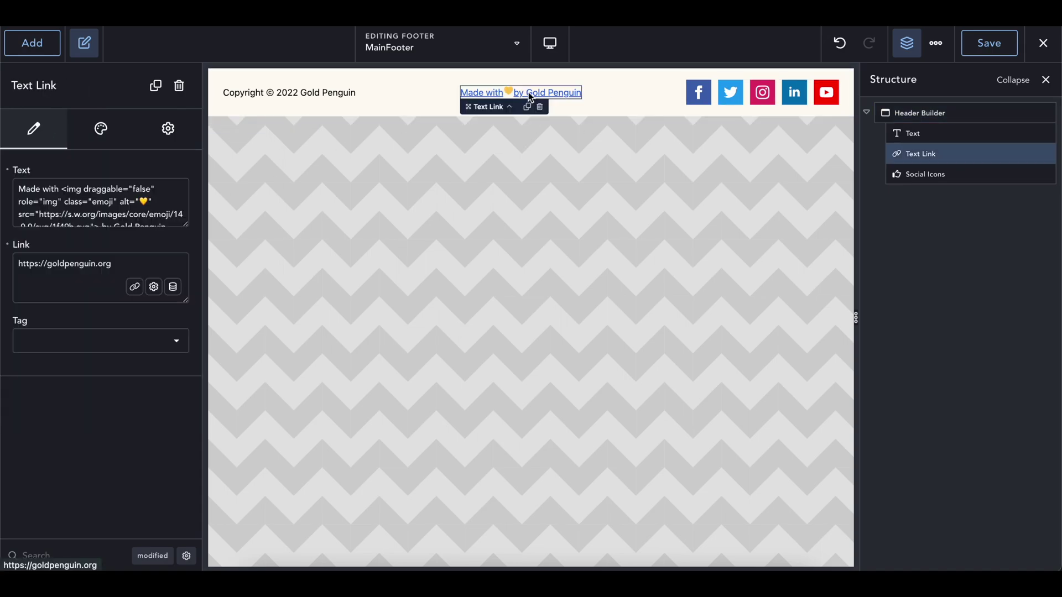
triple_click(117, 198)
key(BackSpace)
text(Made )
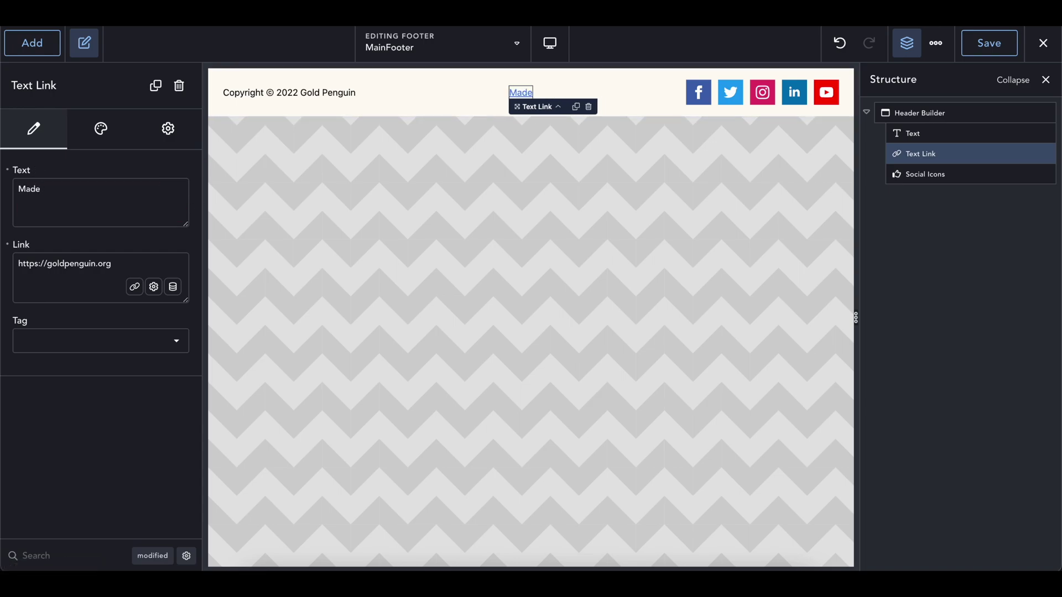
text(with <3 by <)
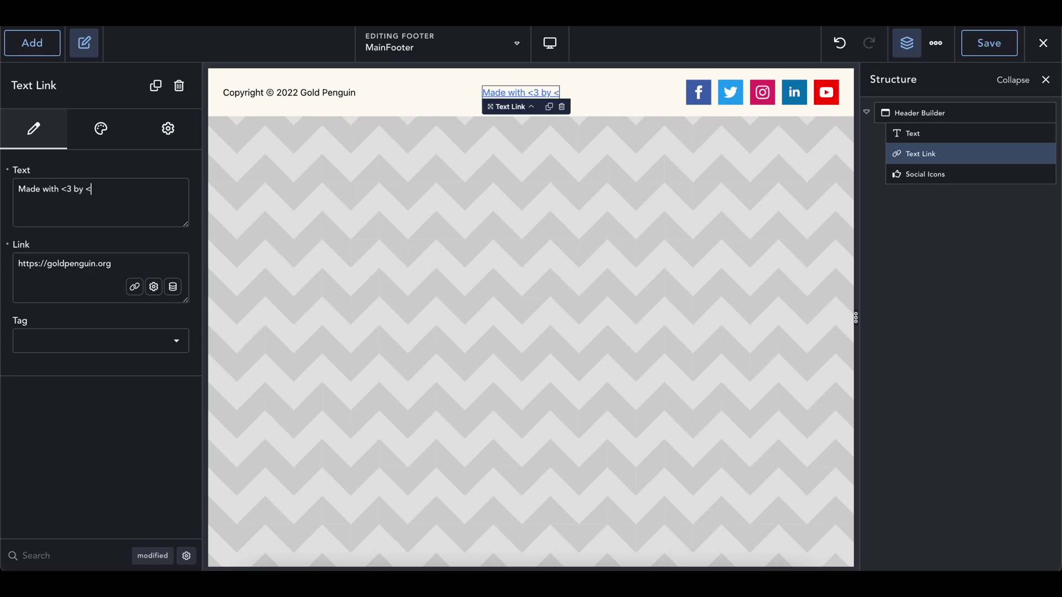
key(BackSpace)
key(BackSpace)
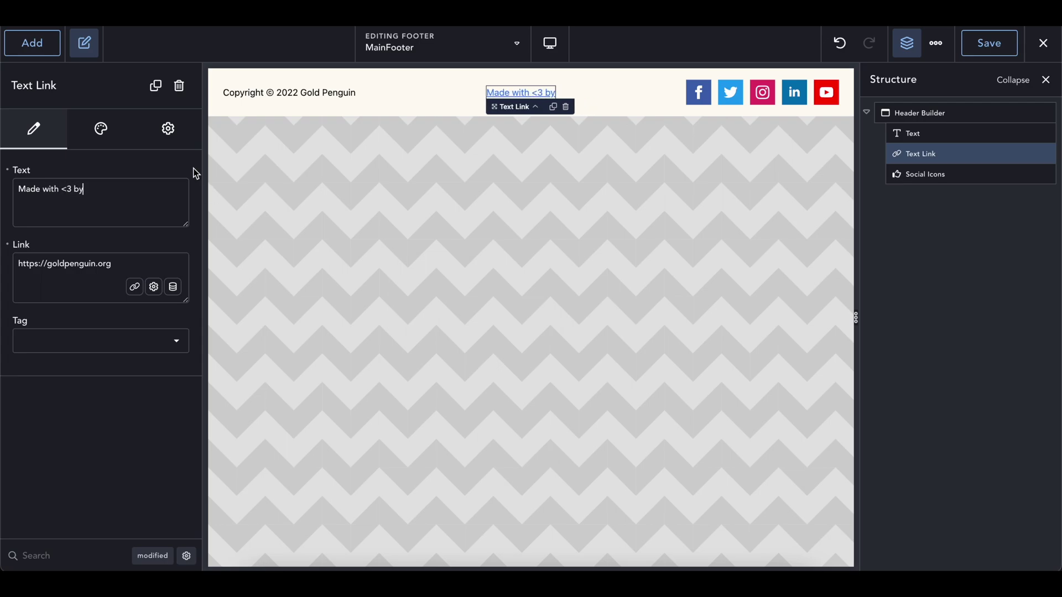
Add a new Text element before the social icons and delete the Text Link element.
click(49, 44)
click(64, 374)
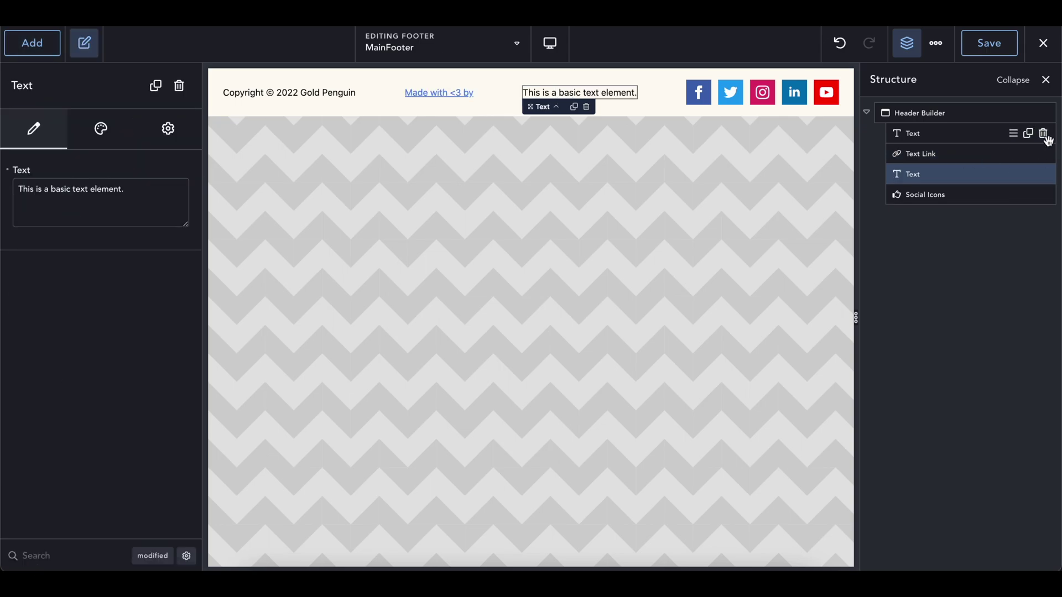
click(1045, 155)
Replace the new text element's placeholder content with "Made with <3 by".
click(523, 92)
click(78, 211)
key(ctrl+a)
text(Made with <3 by)
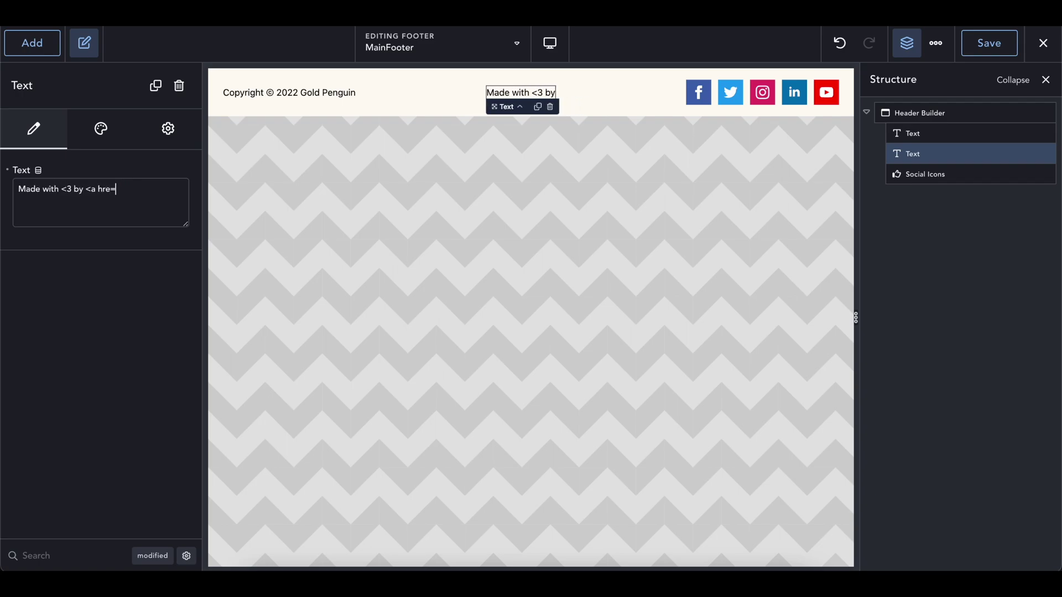
drag(114, 190, 86, 190)
click(115, 190)
text(http://goldpeng)
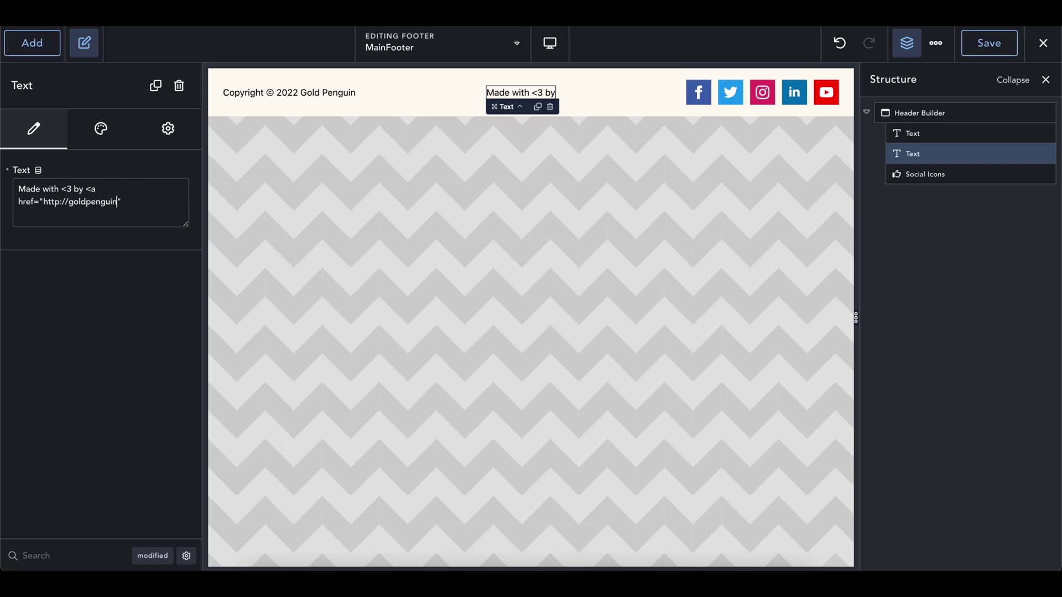
text(uin.org"> </a>Gold Penguin</a>)
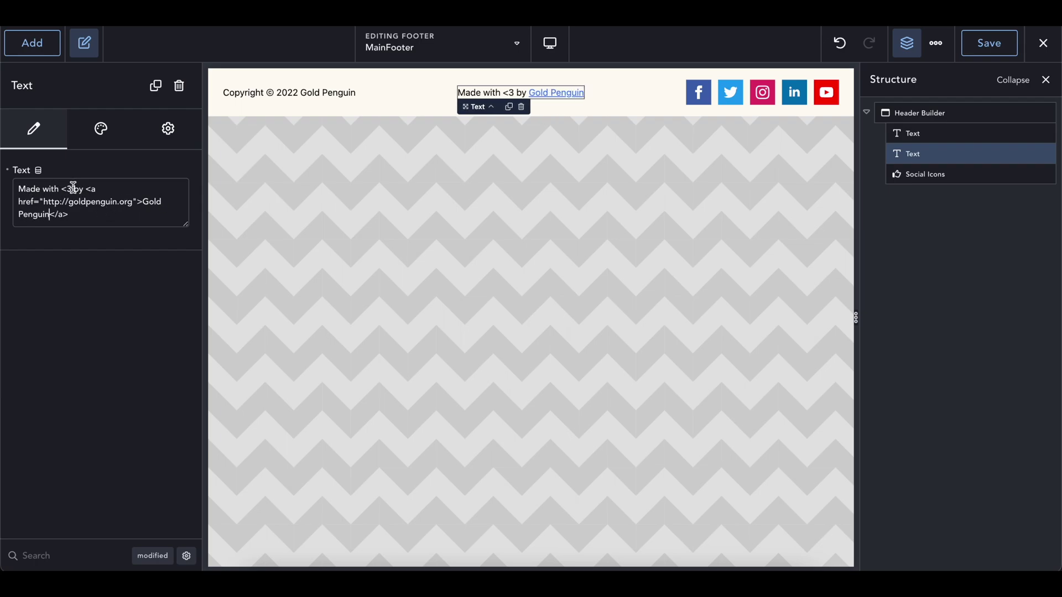
mouse_move(143, 202)
mouse_down()
mouse_move(50, 215)
mouse_move(90, 188)
mouse_move(143, 202)
mouse_up()
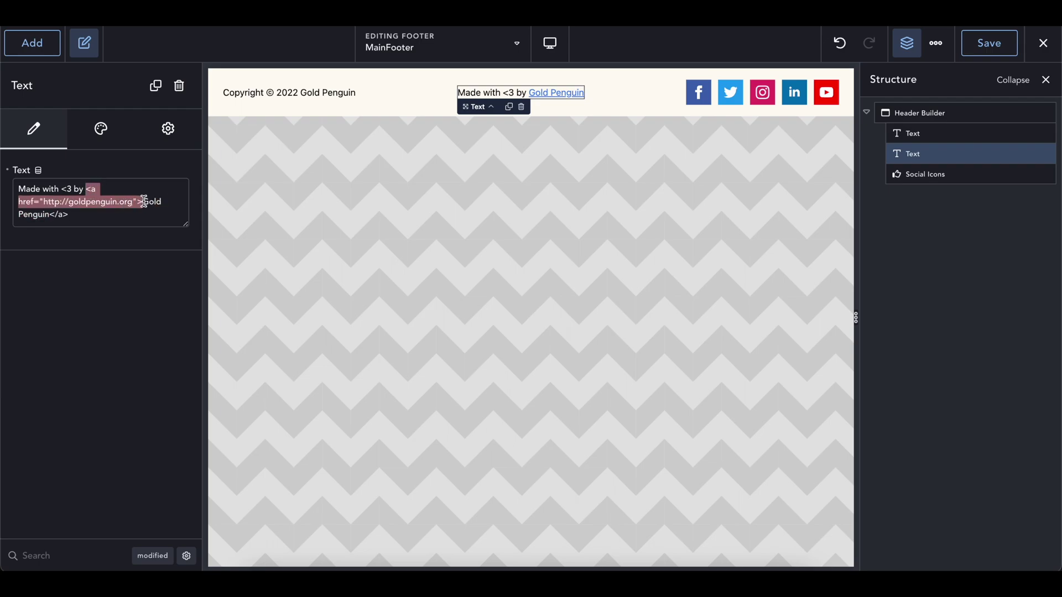
click(619, 96)
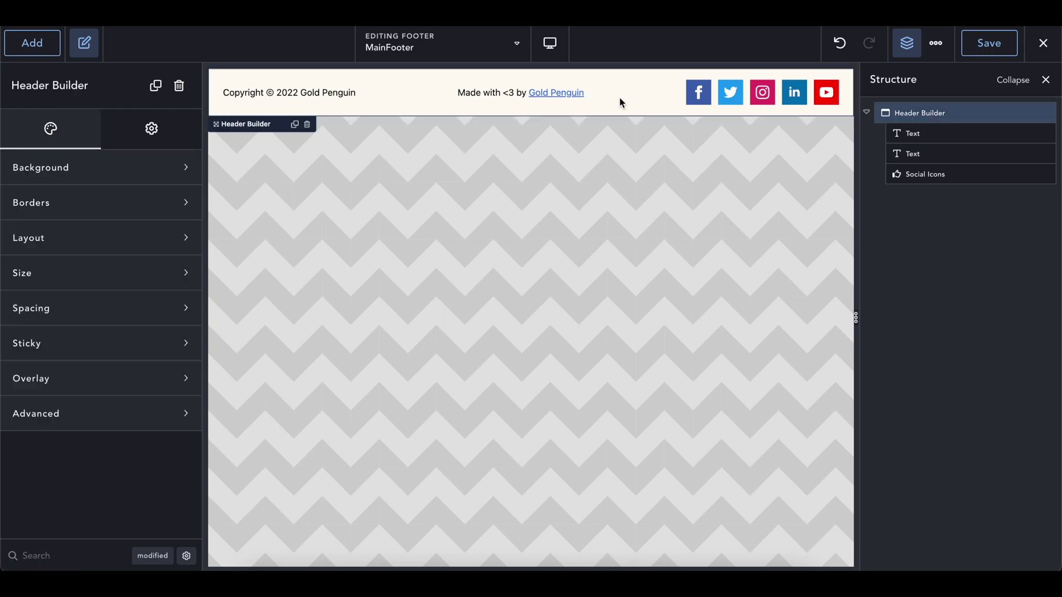
click(708, 91)
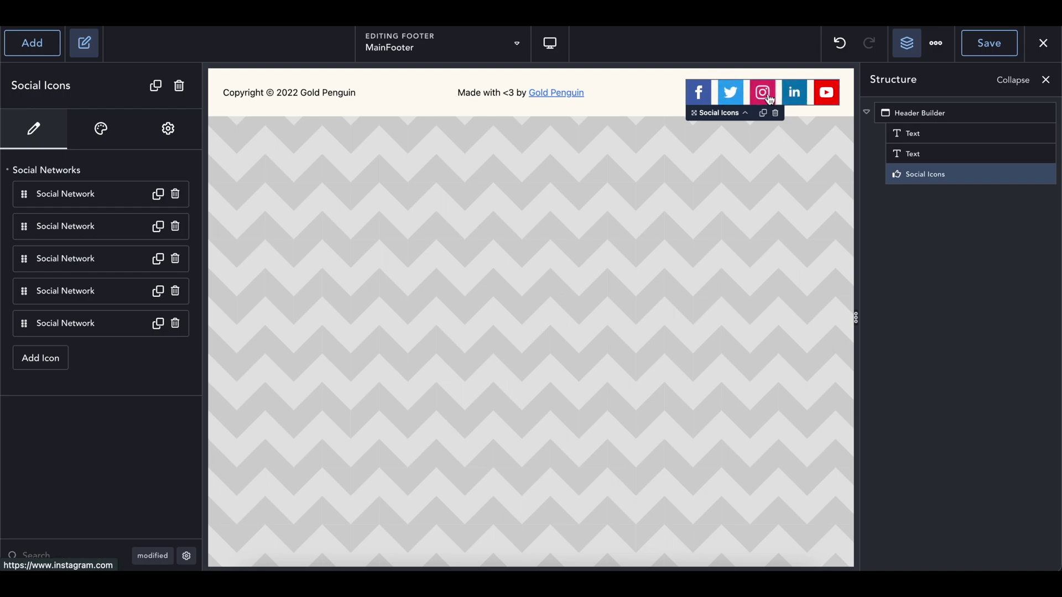
click(75, 195)
text(GoldPenguinLLC)
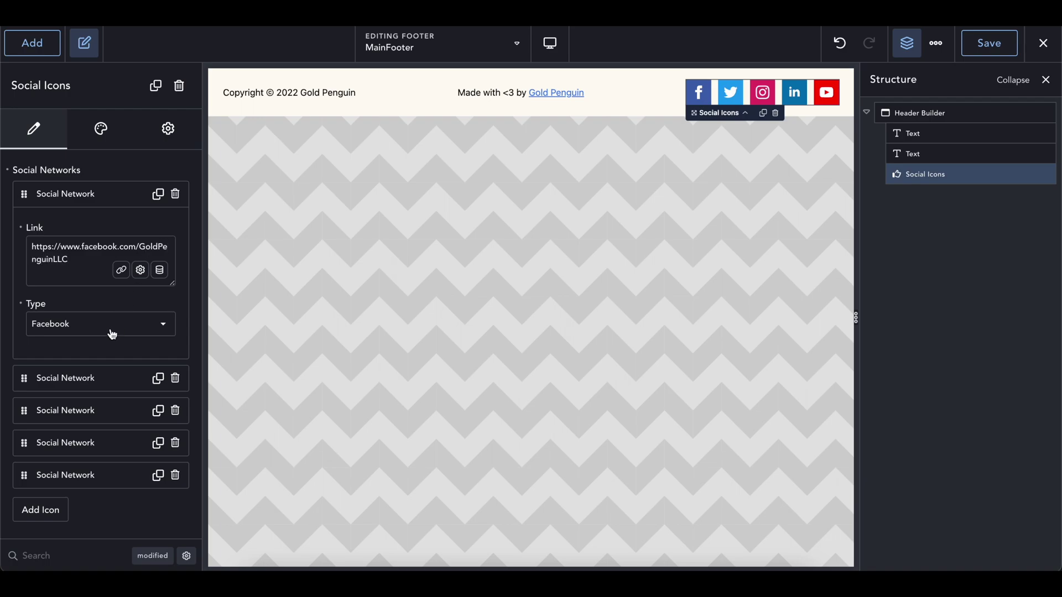
click(113, 371)
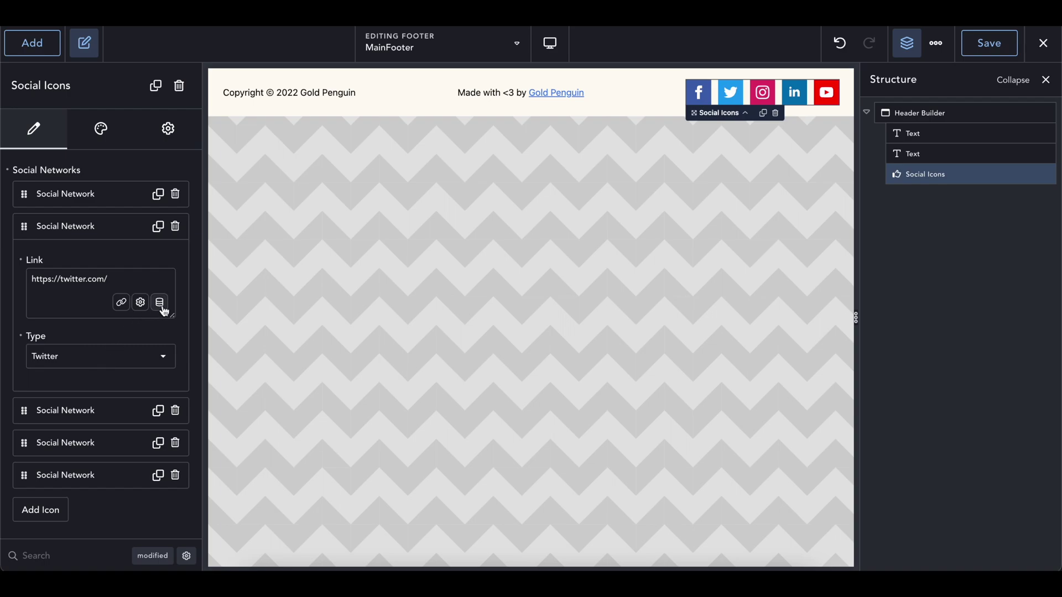
Delete the YouTube and LinkedIn entries from the social icons and change the Instagram entry's type to LinkedIn.
click(174, 475)
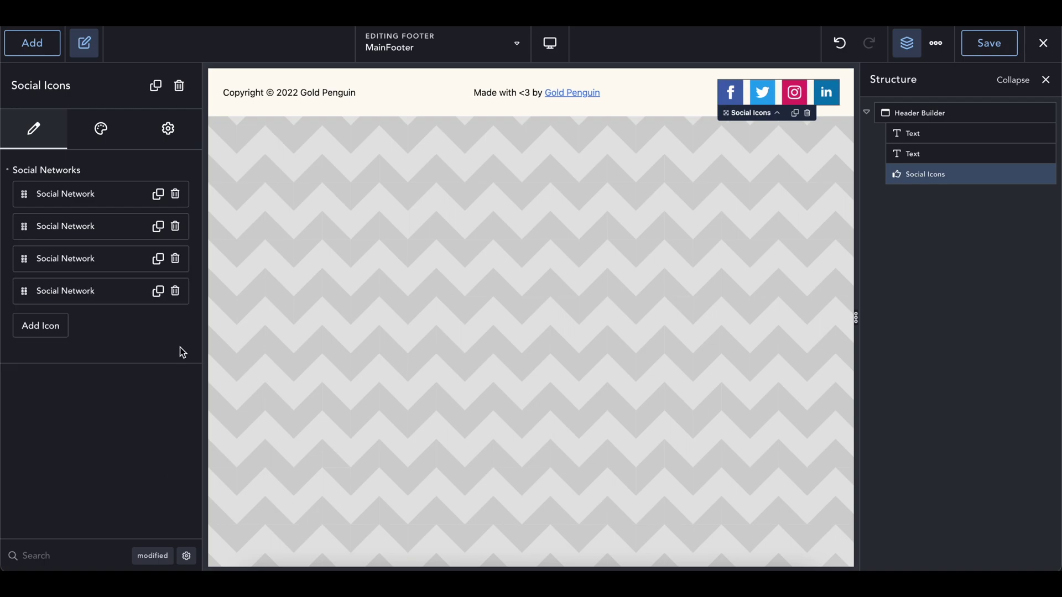
click(175, 292)
click(102, 261)
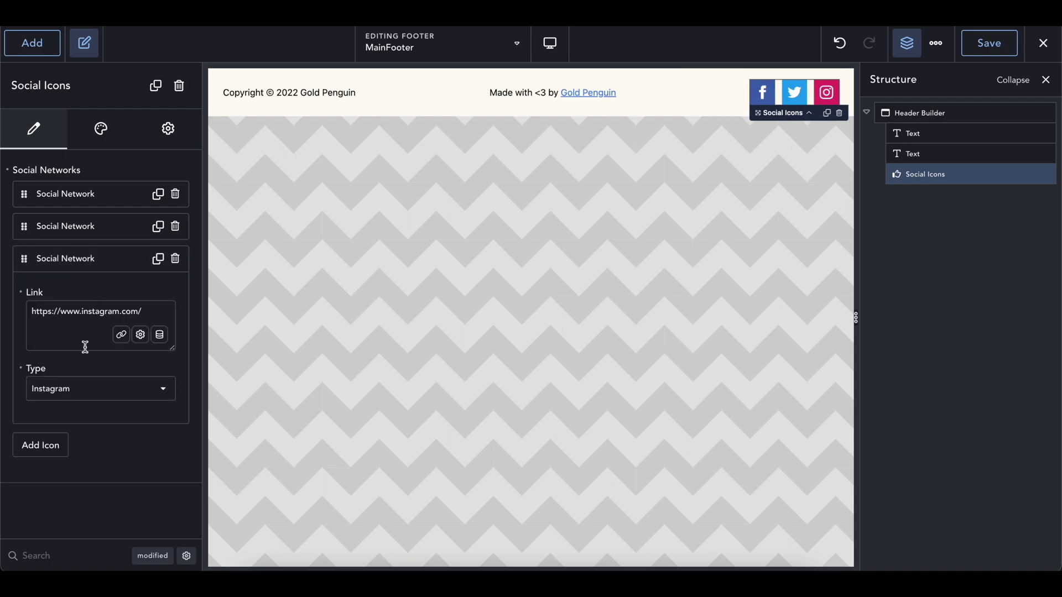
click(58, 399)
scroll(83, 438, down, 3)
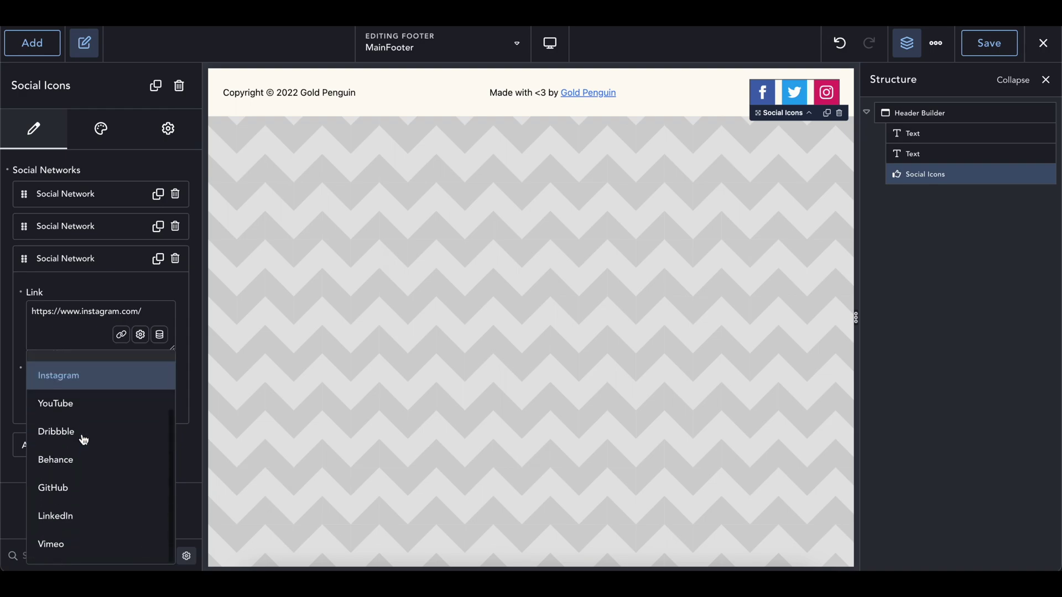
click(80, 512)
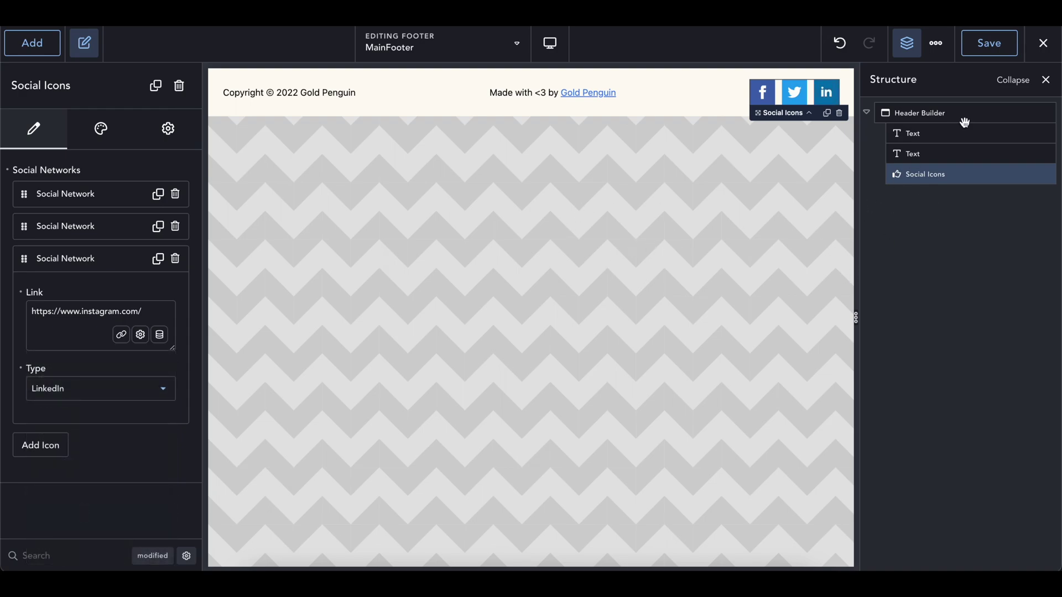
Save the footer and open the live site at realestatetutorial.local to check the header menu and footer.
click(997, 51)
key(ctrl+l)
text(realestatetutorial.local/?)
key(Return)
mouse_move(421, 99)
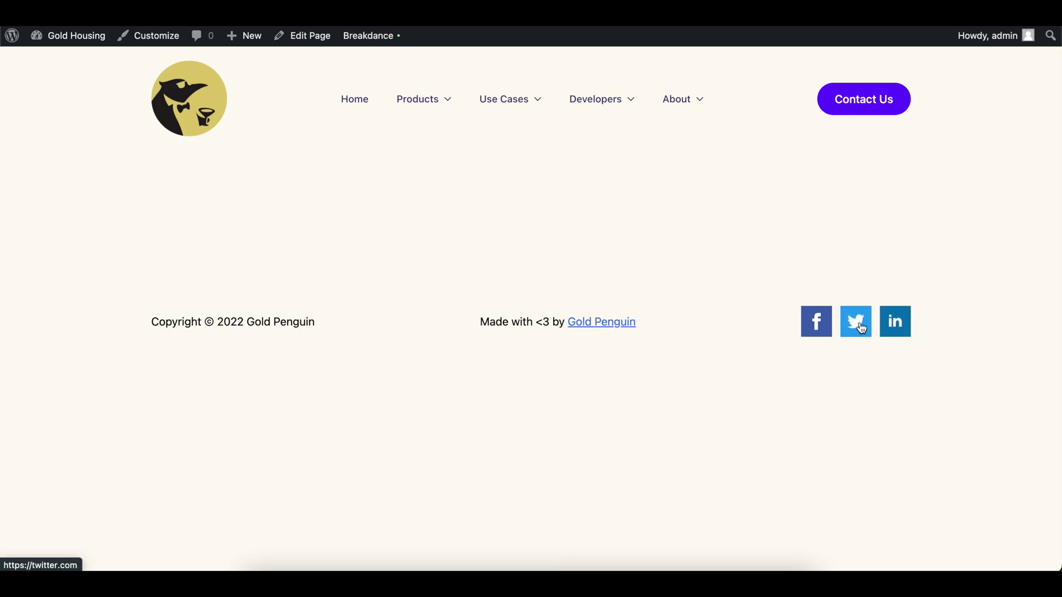
drag(370, 330, 78, 332)
click(221, 319)
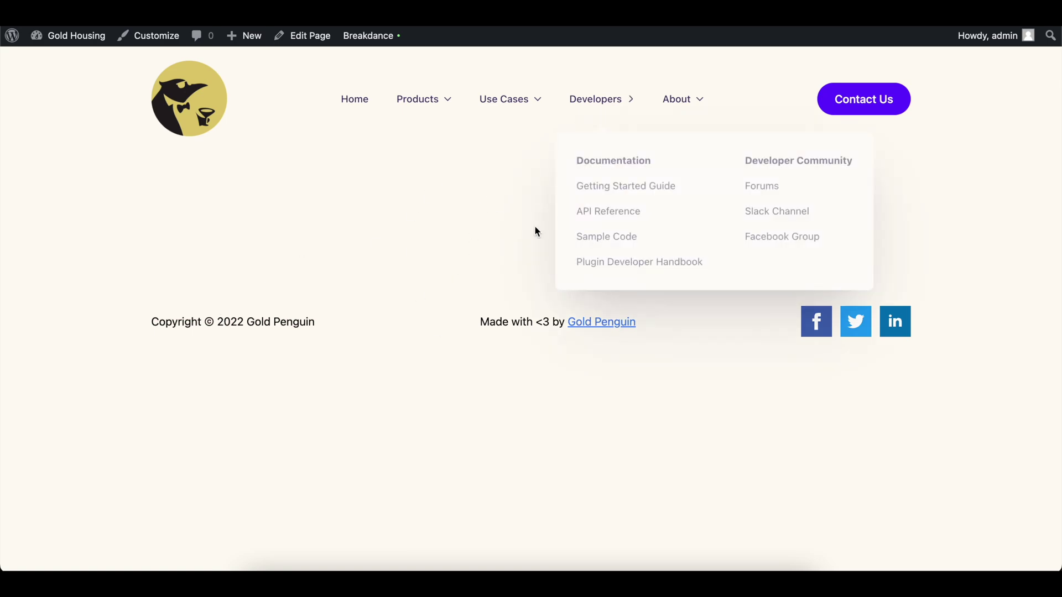